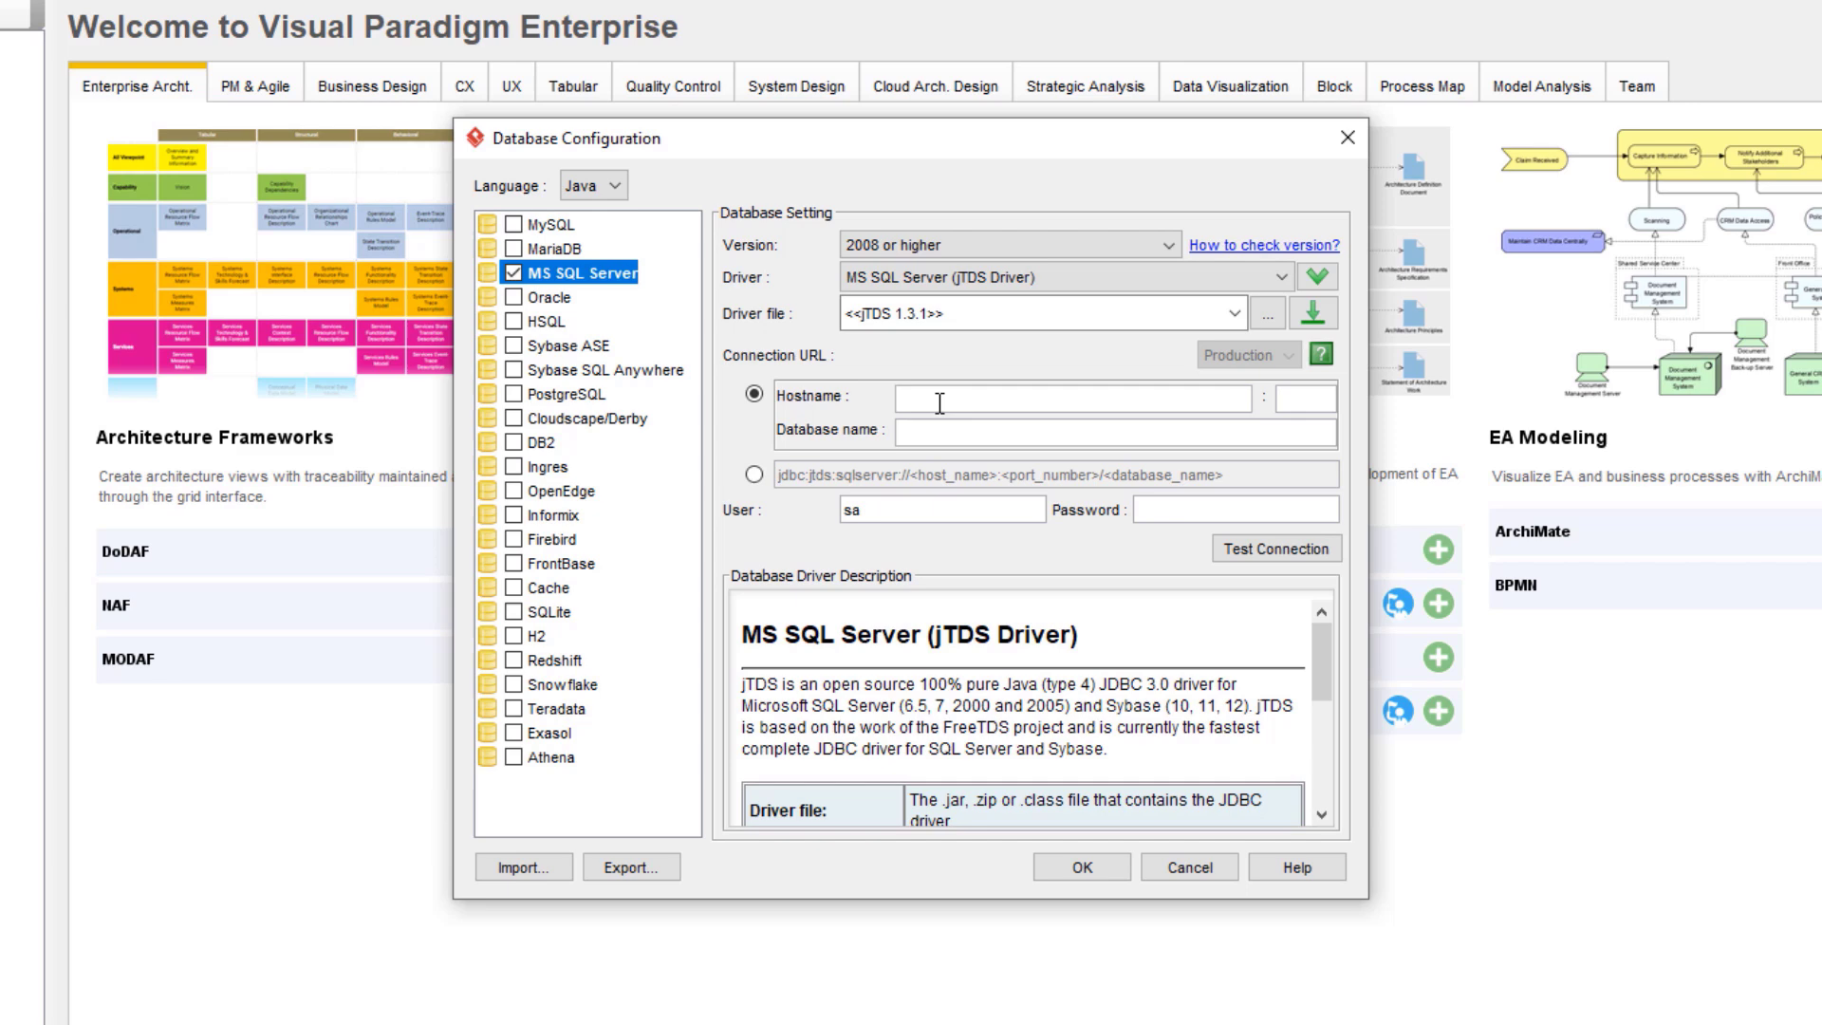
- Set the MS SQL Server connection to hostname dbserver.demo-vp.com, port 1433 and database name AdventureWorks2008R2
left_click(939, 399)
type("dbserver.demo-vp.com")
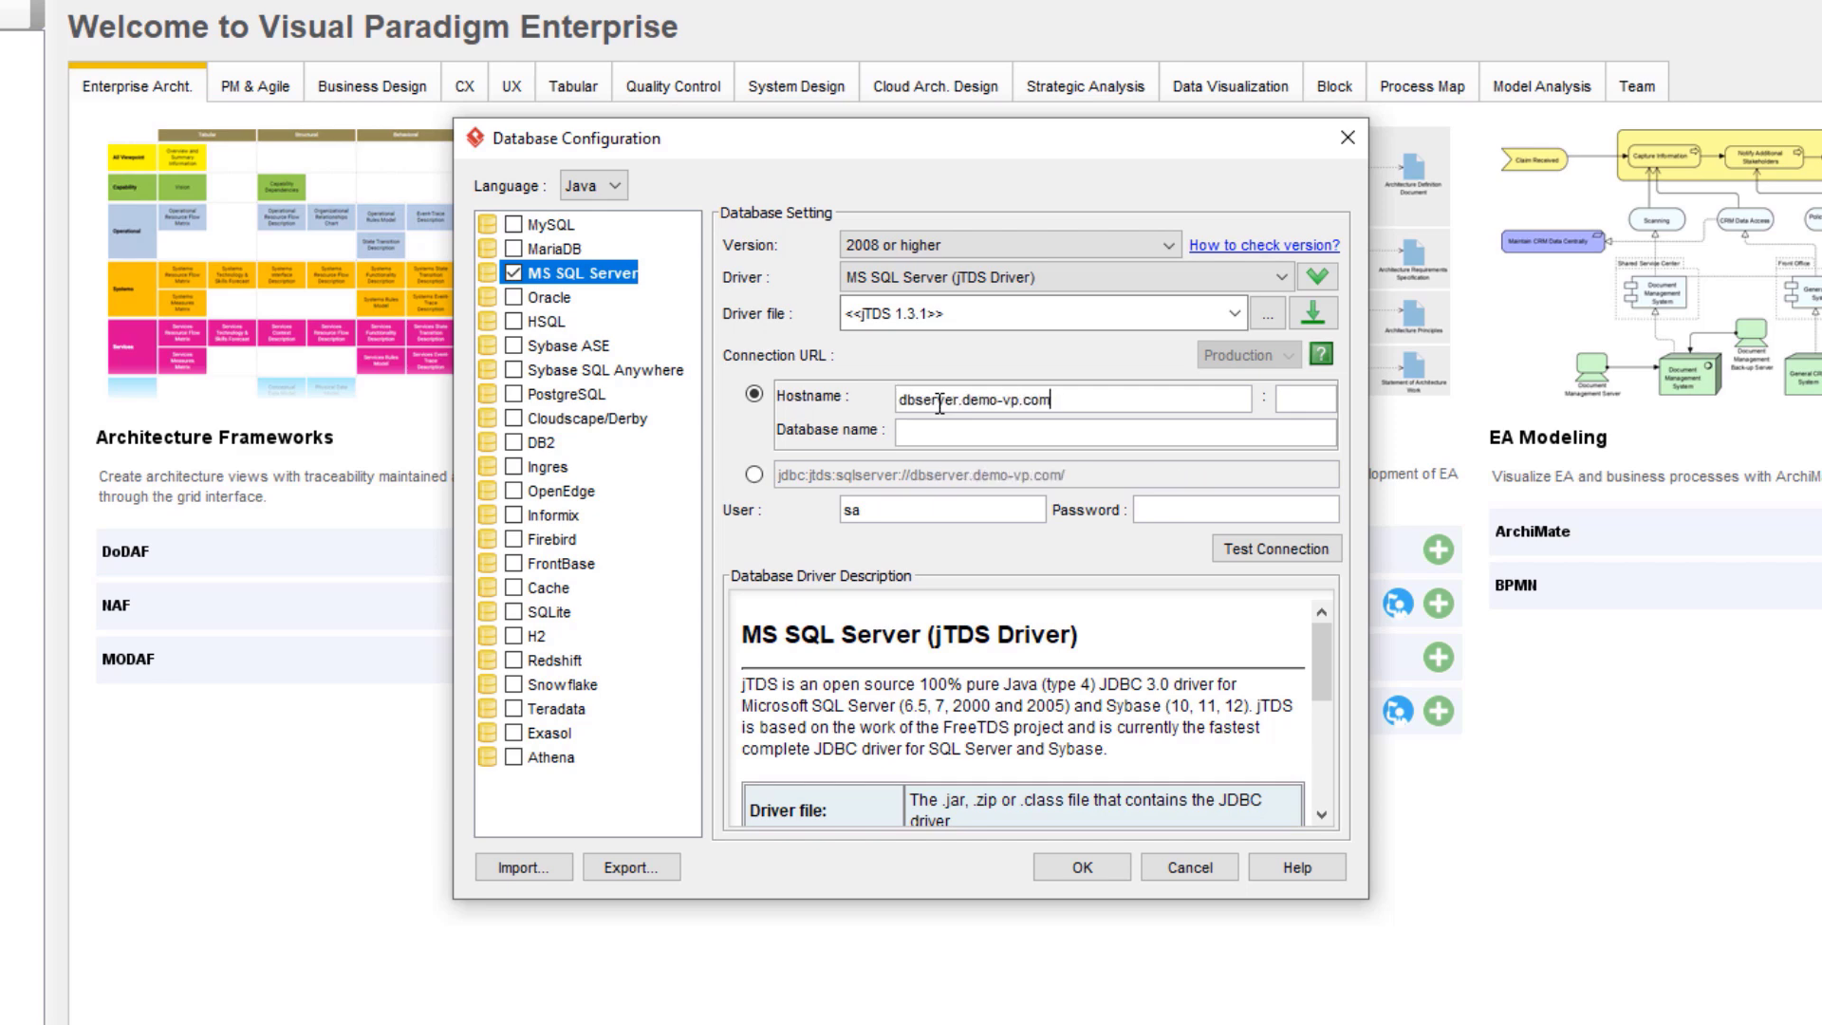
key("Tab")
type("1433")
key("Tab")
type("Adventure")
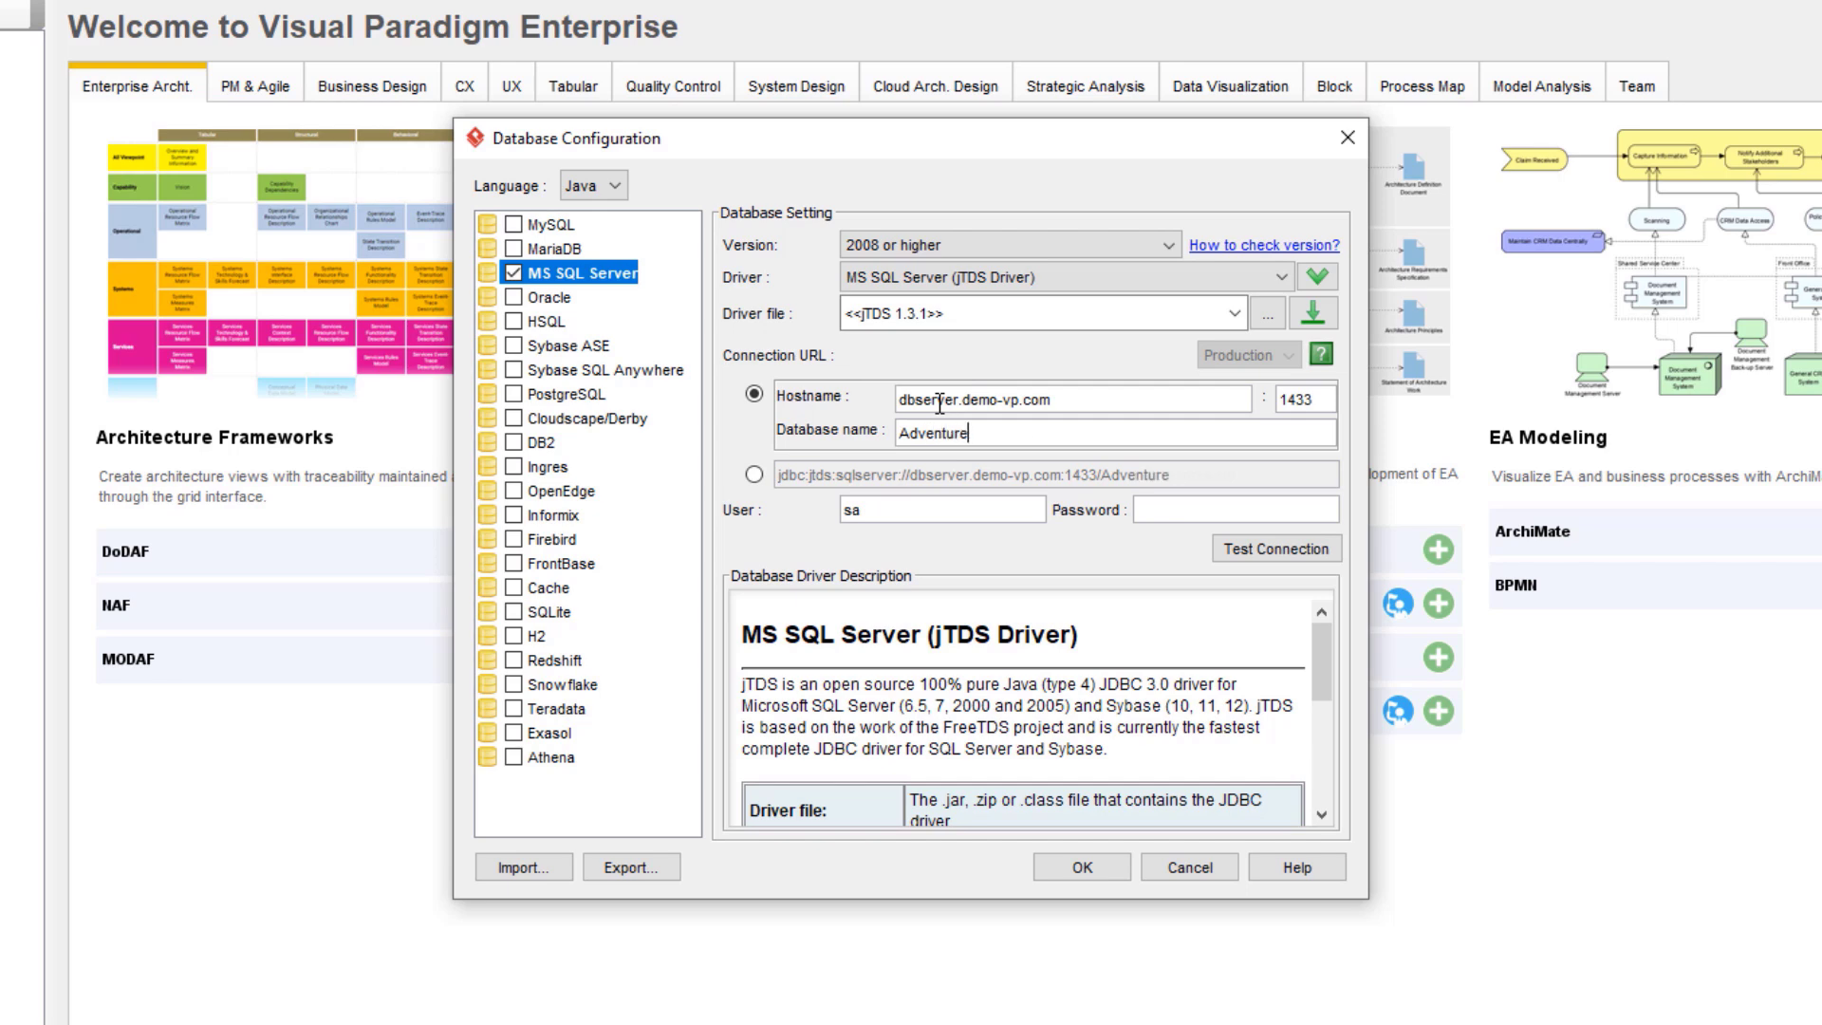
type("Works2008R2")
- Enter the database user's password, test the connection and accept the database configuration
left_click(1150, 503)
type("***")
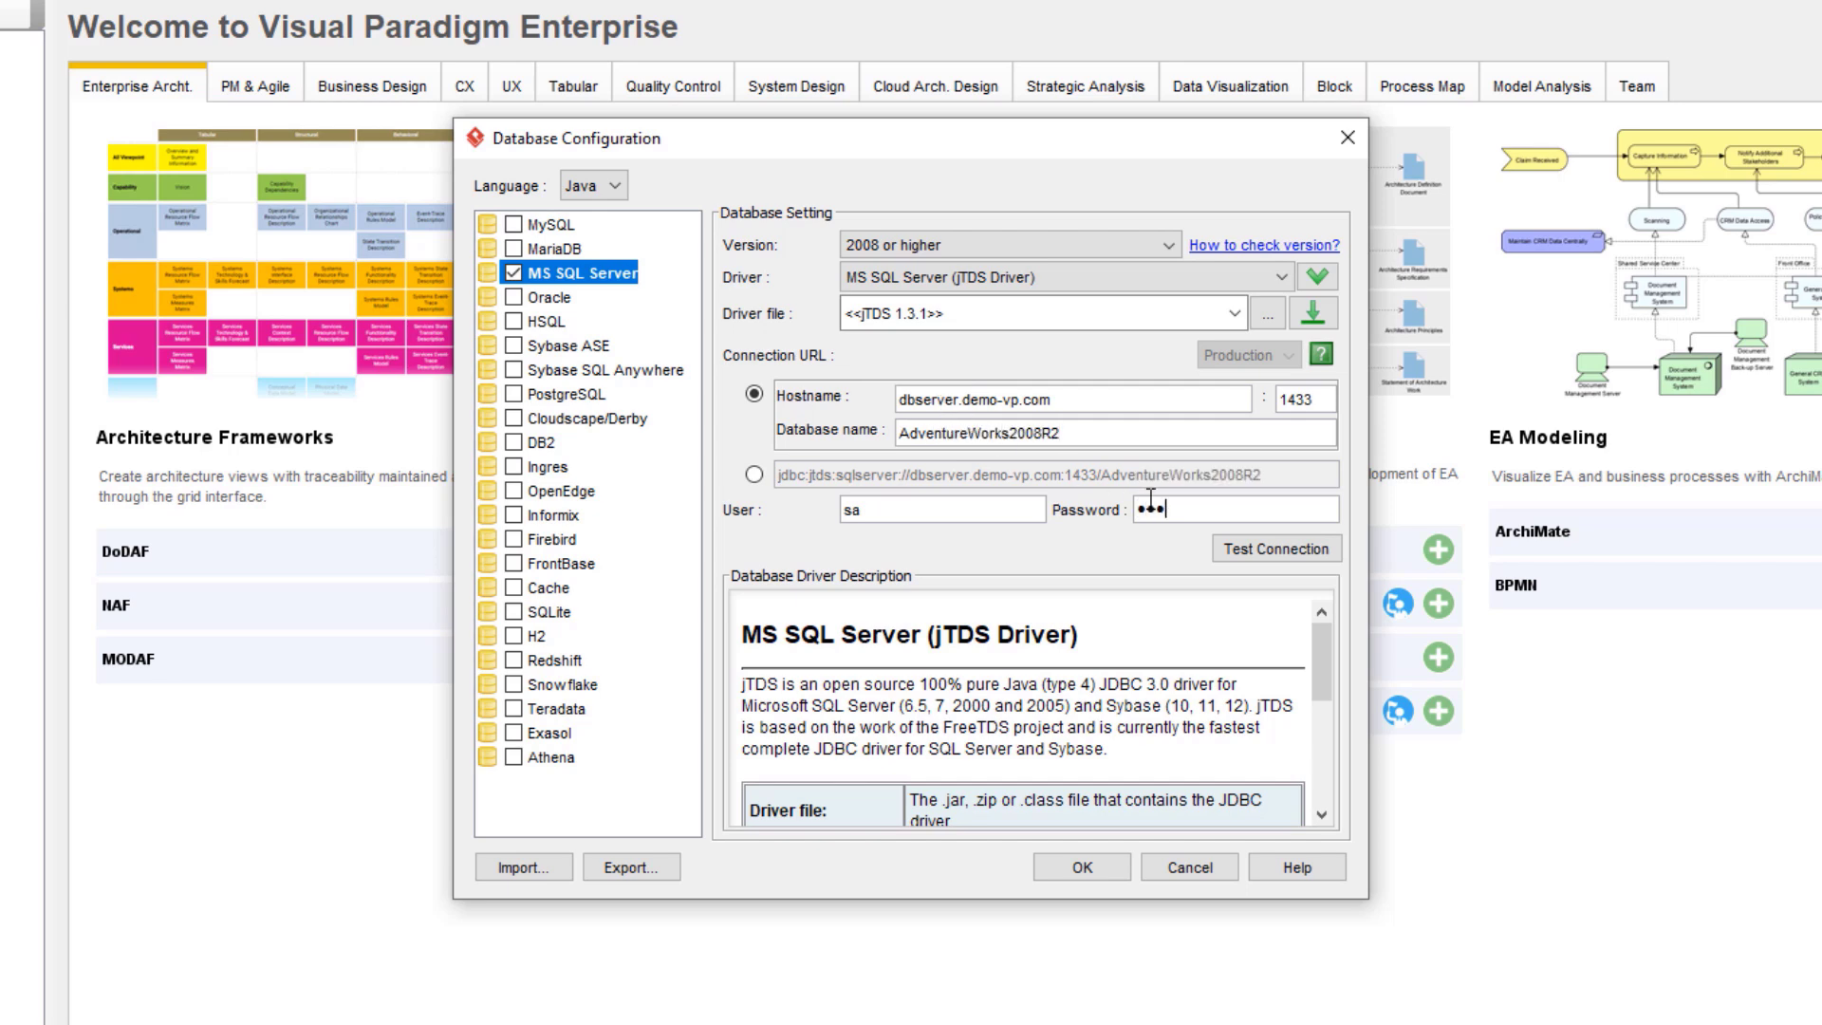
type("***")
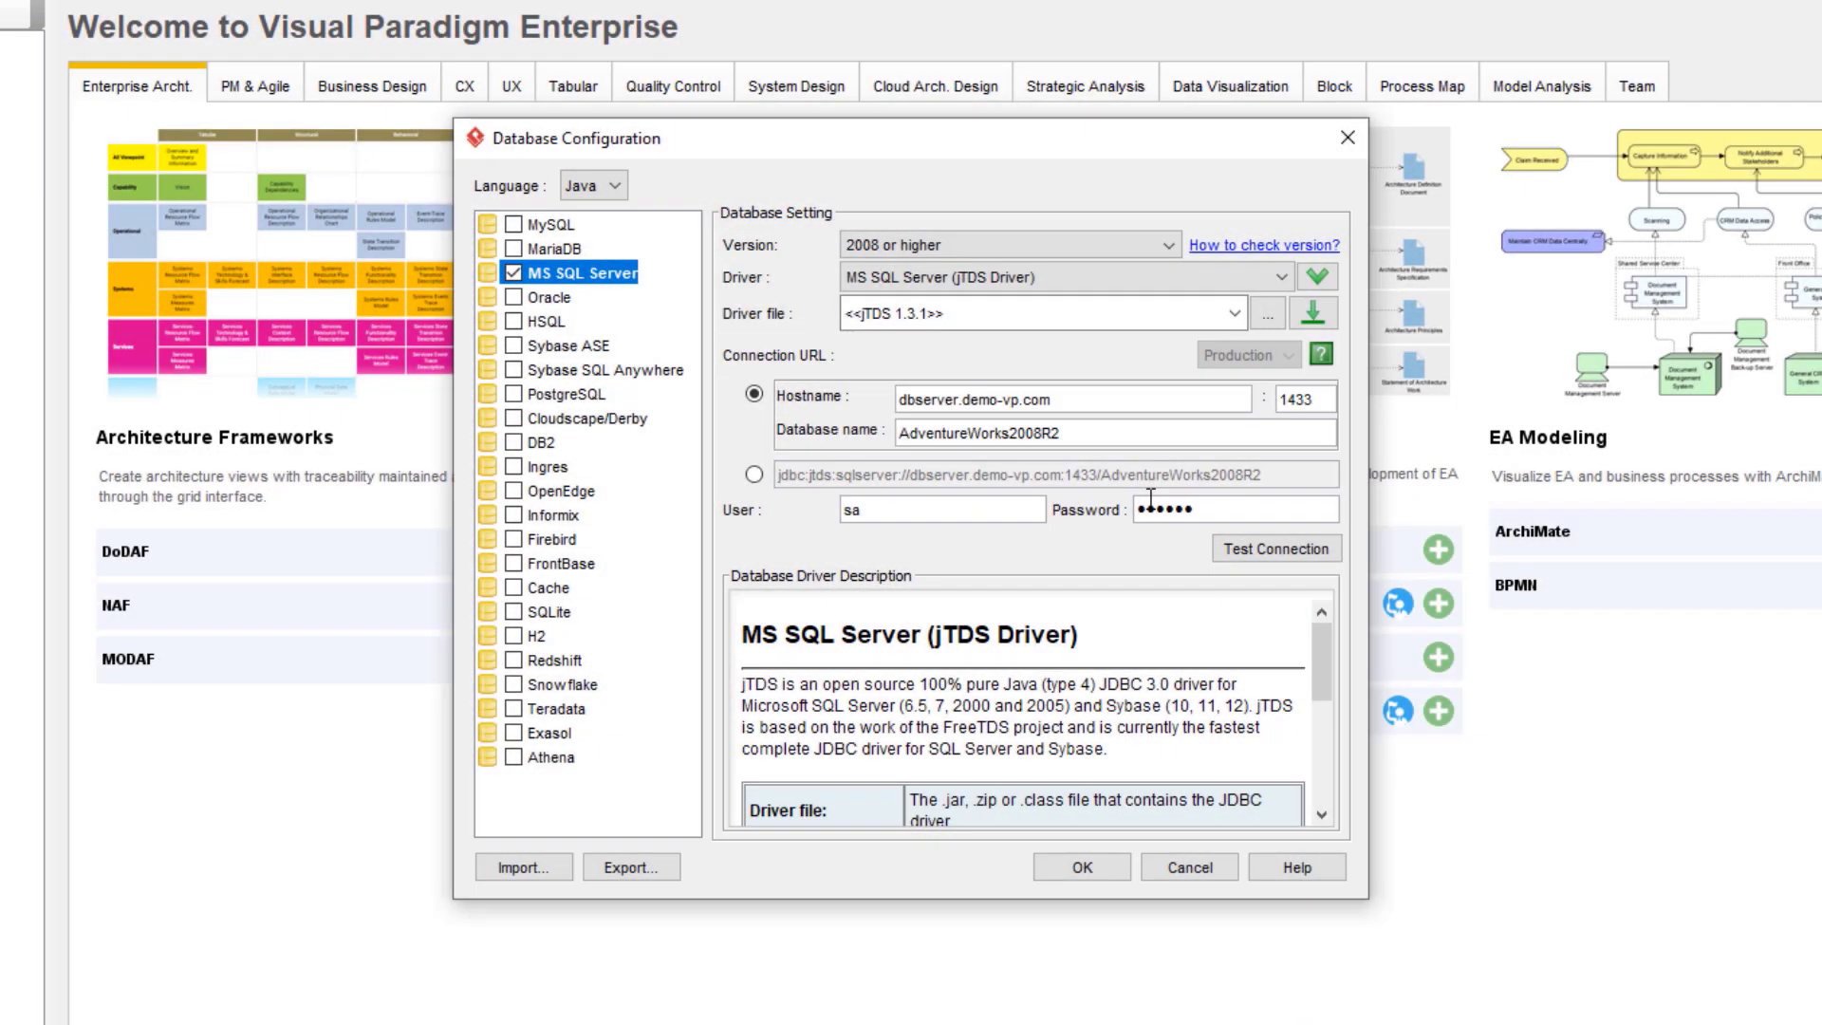
left_click(1250, 550)
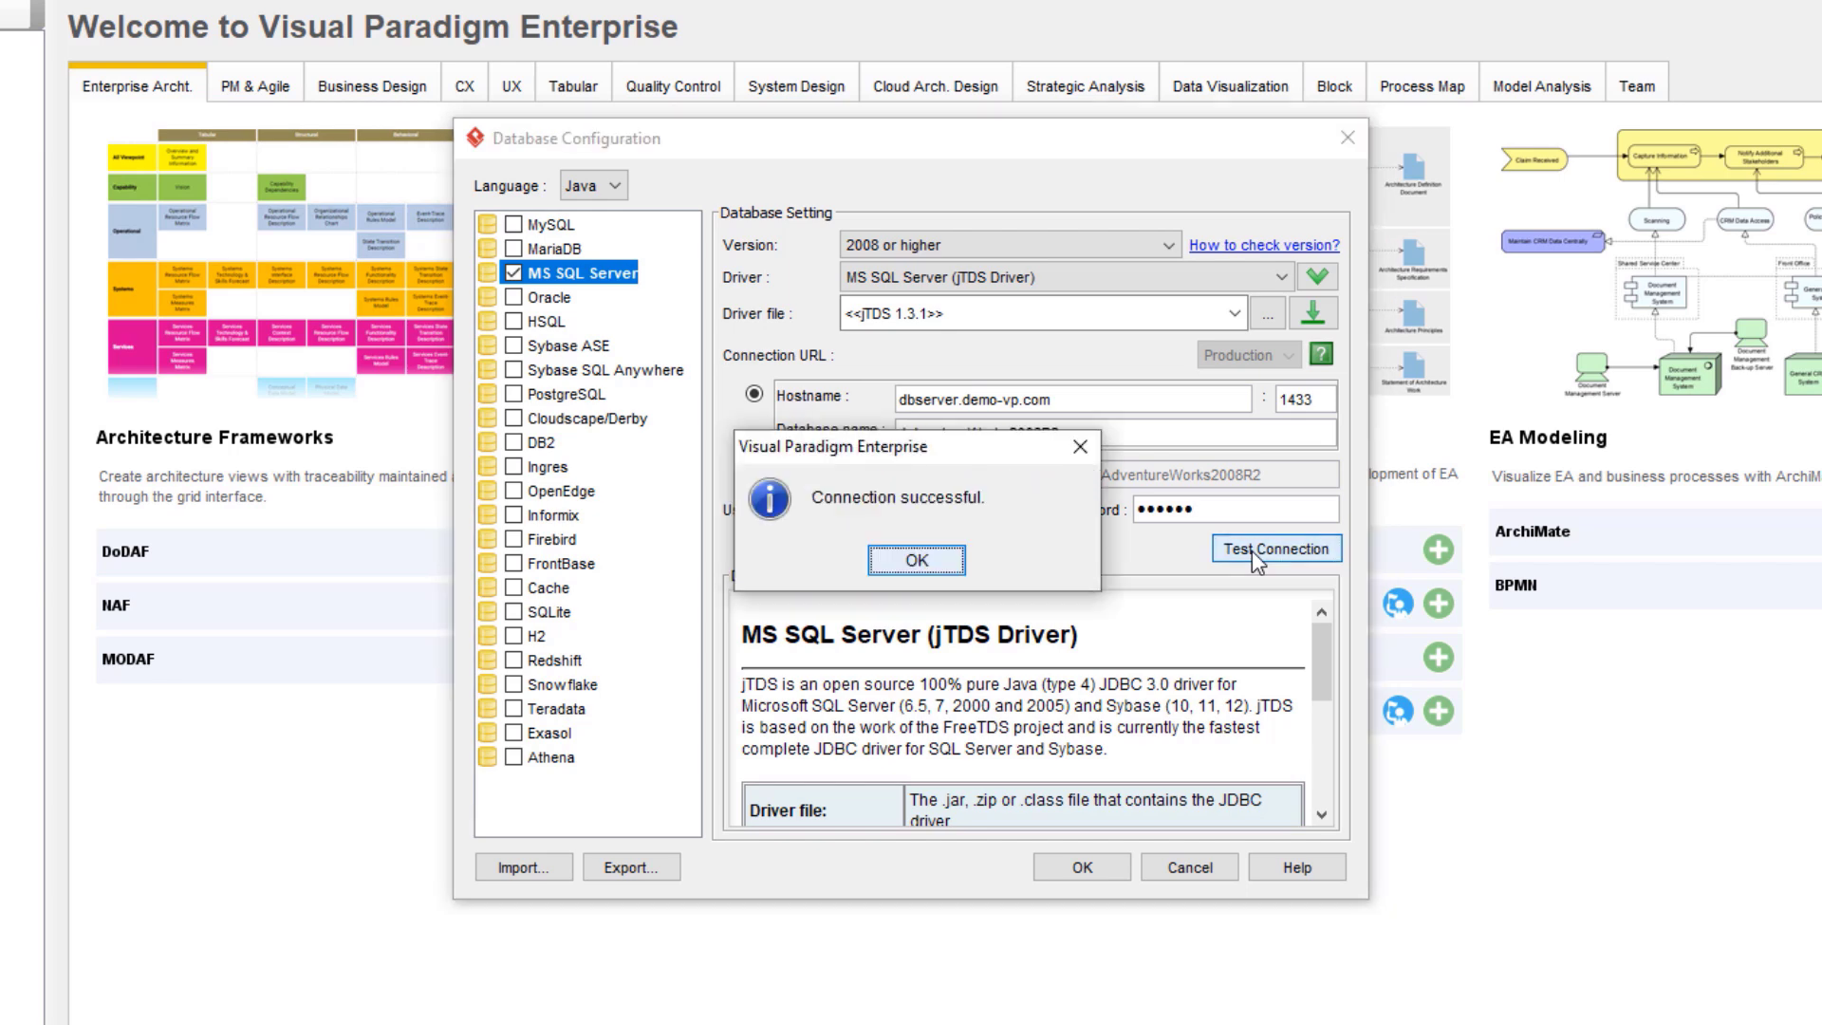
left_click(937, 567)
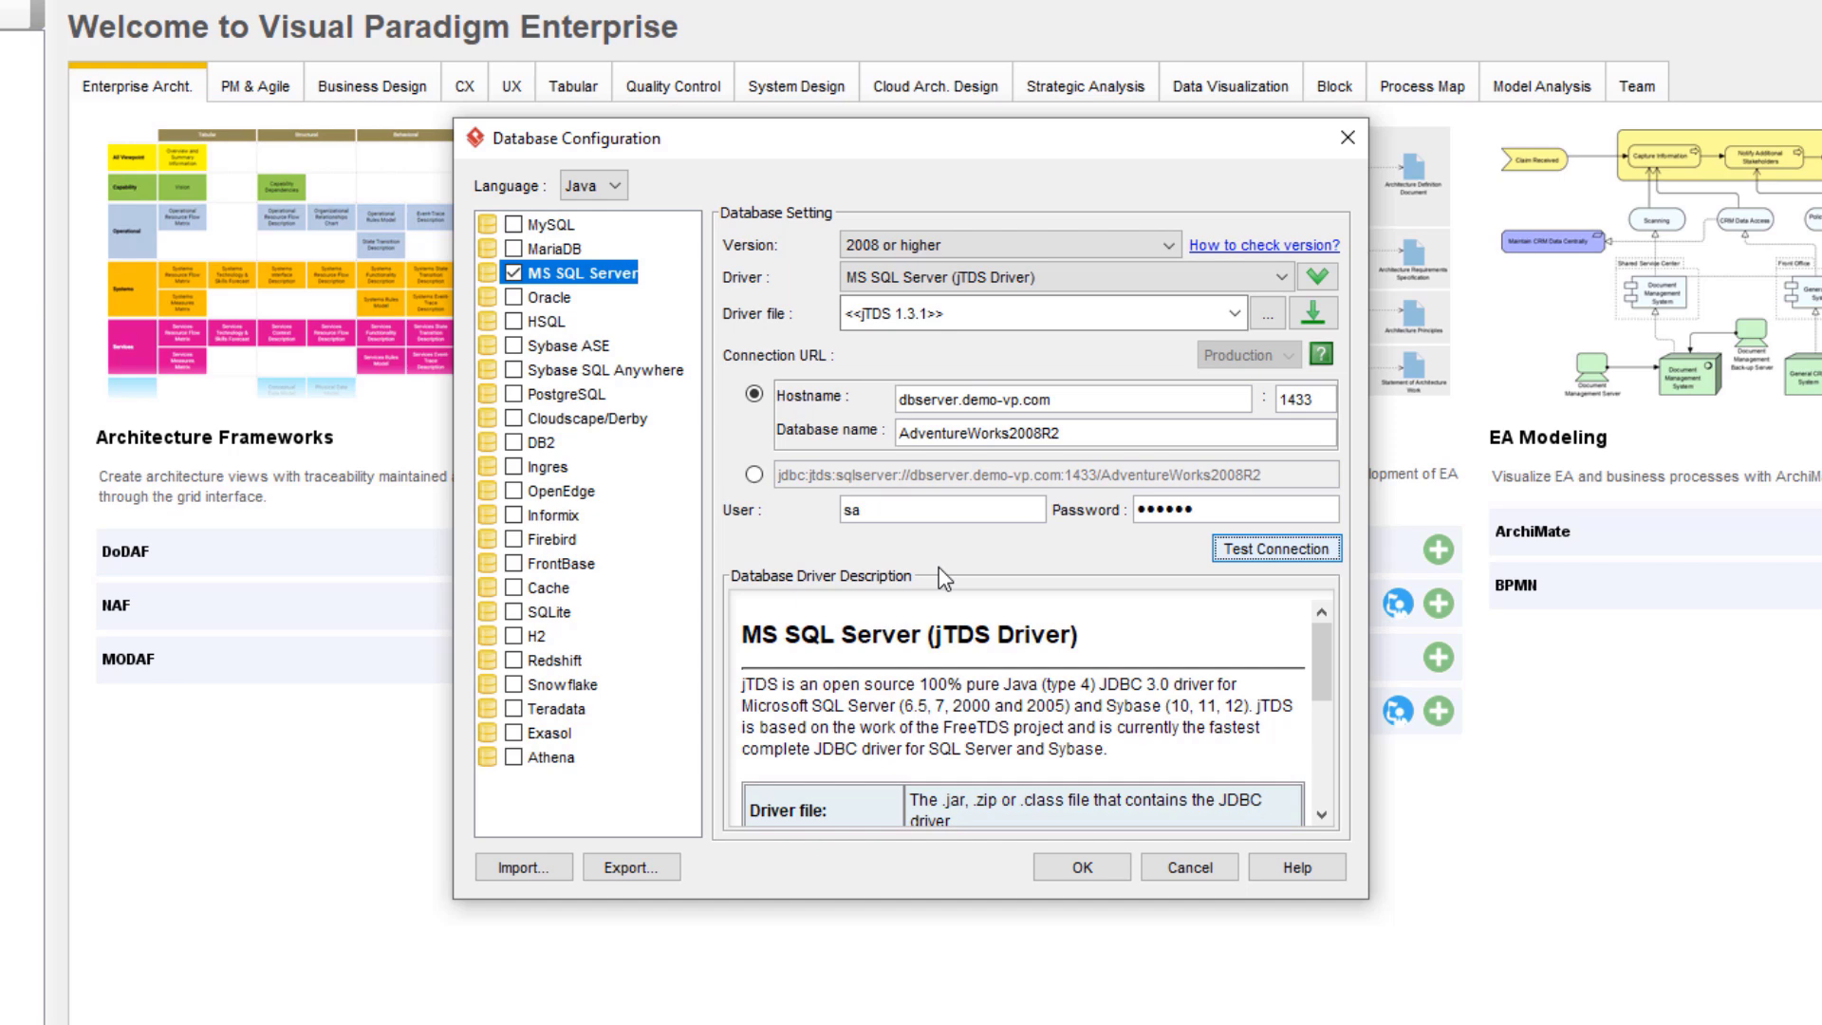
left_click(1089, 869)
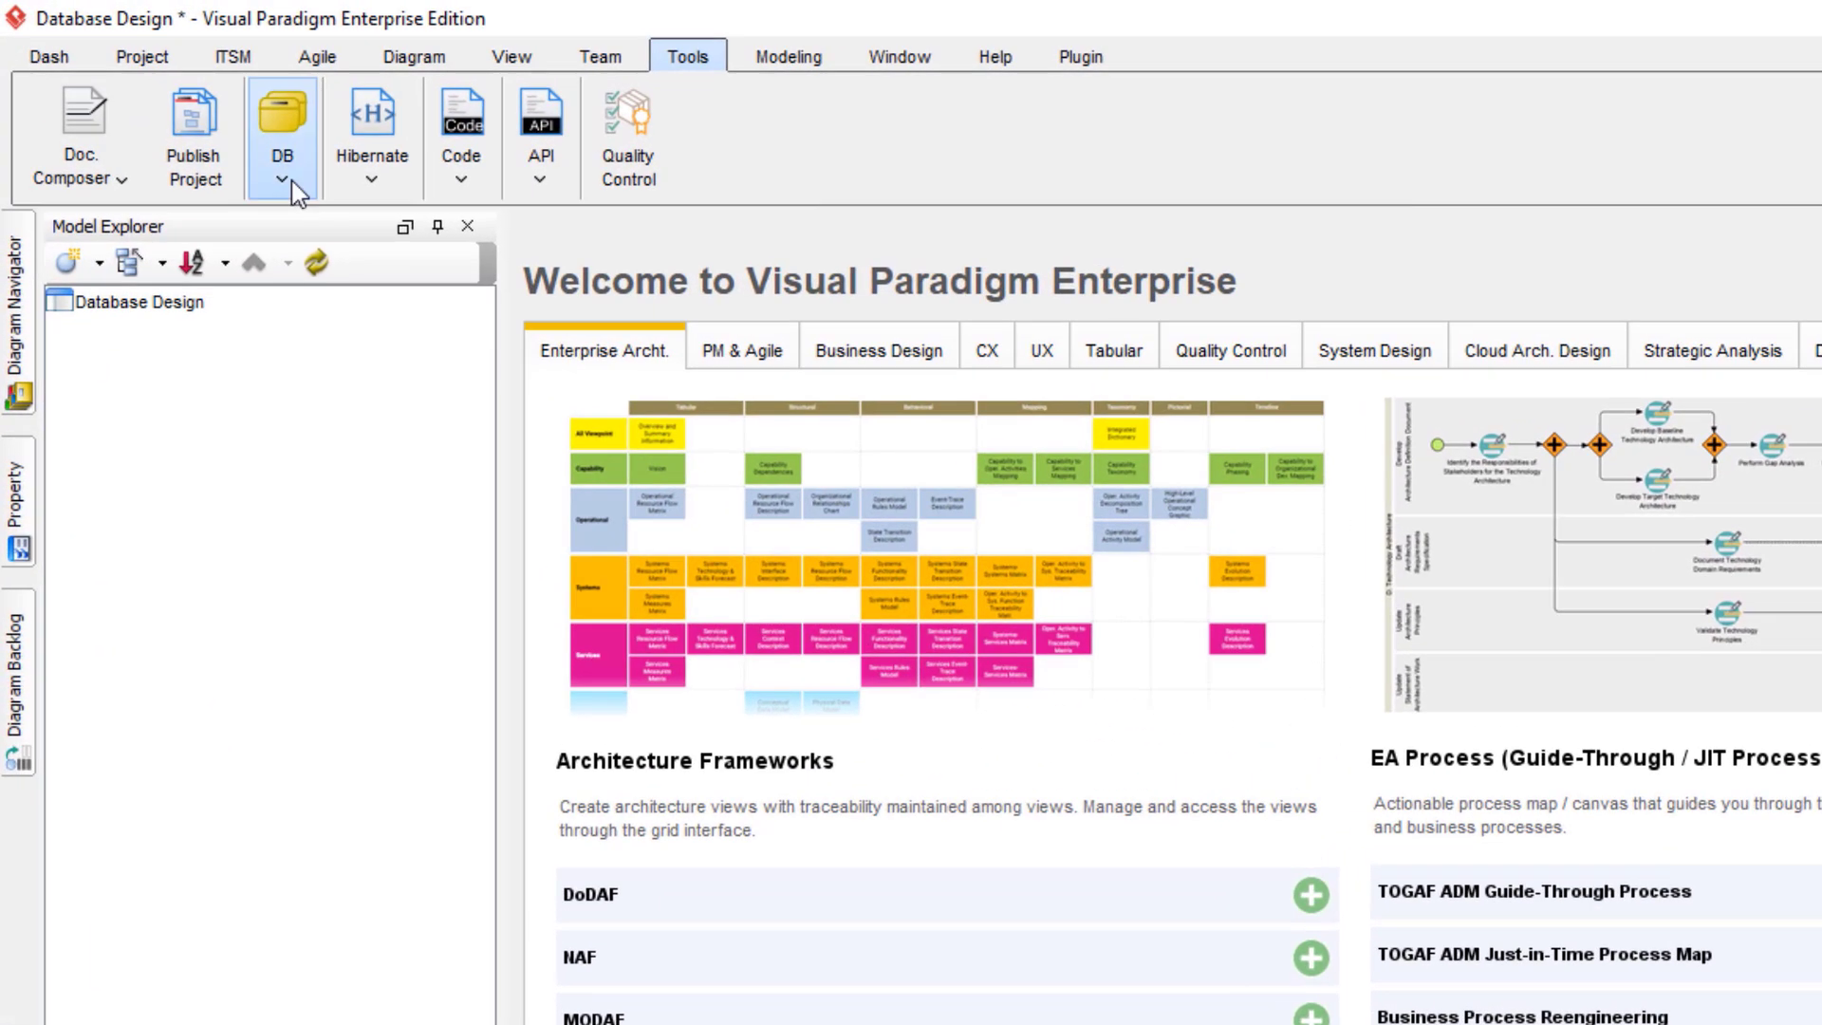
- Start reversing the database with the result set to not form a diagram, using the configured SQL Server connection
left_click(177, 110)
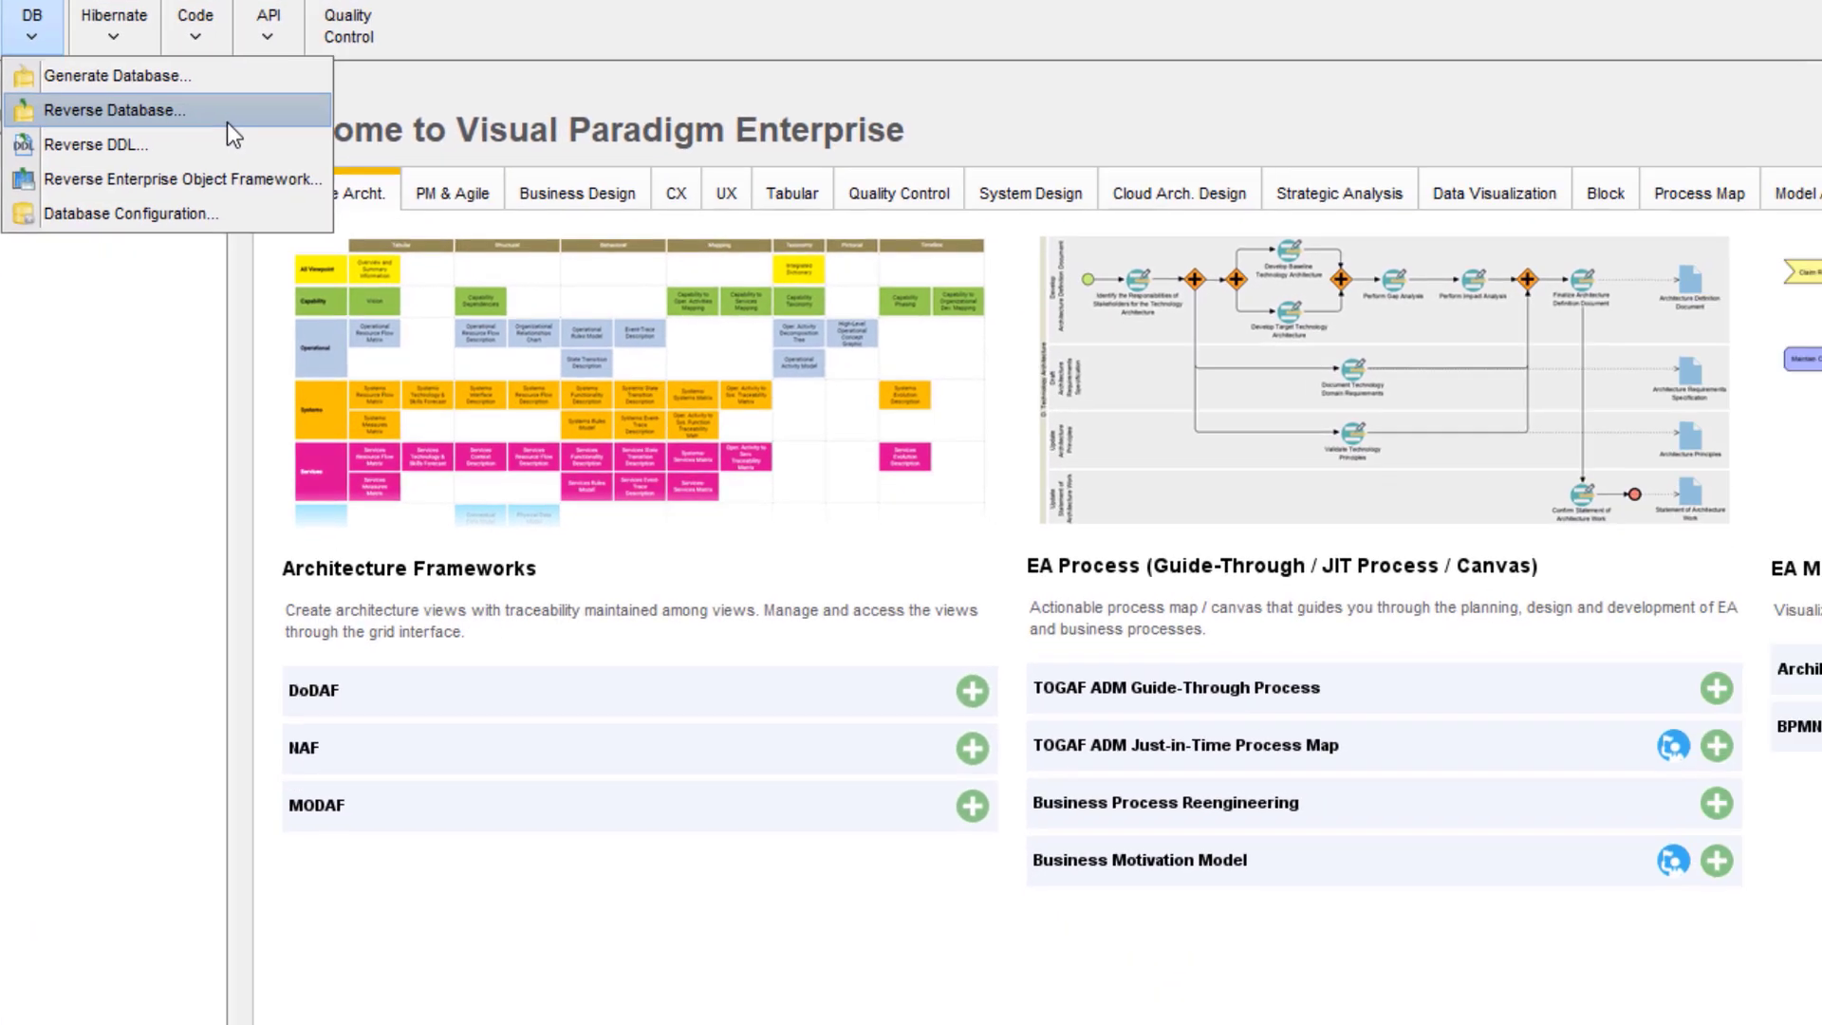
left_click(228, 121)
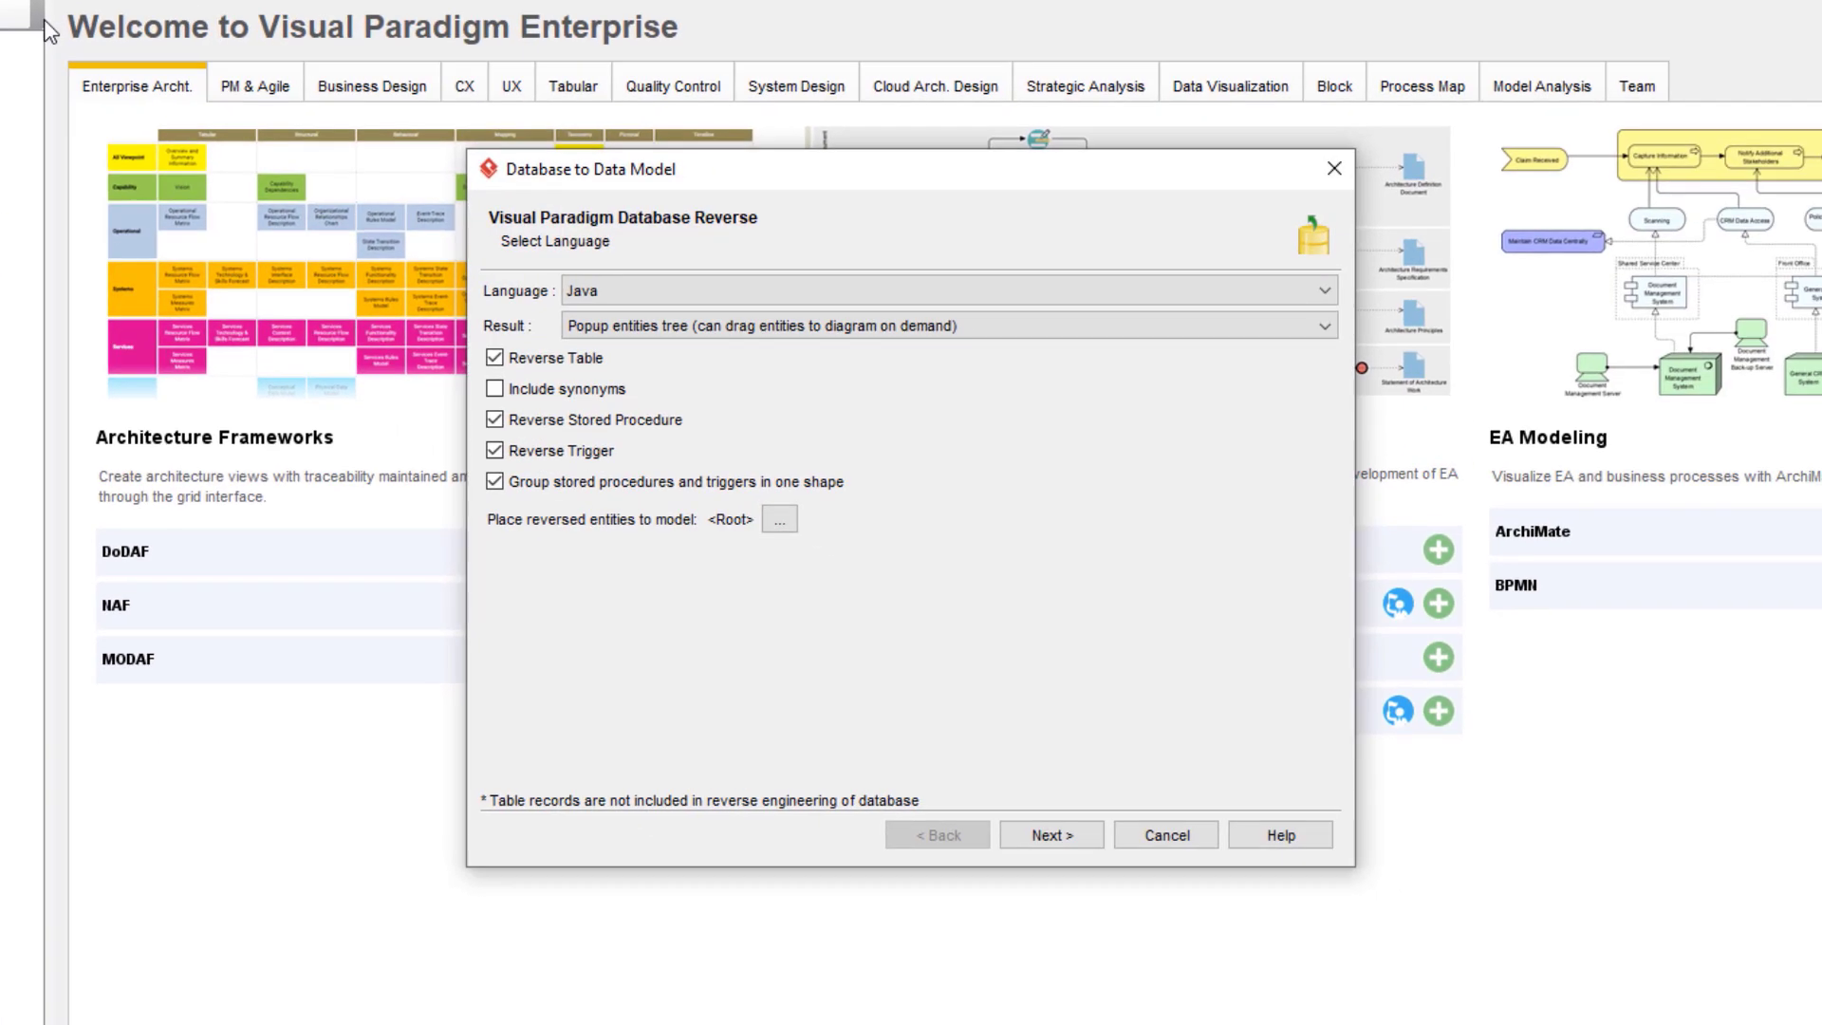
left_click(674, 327)
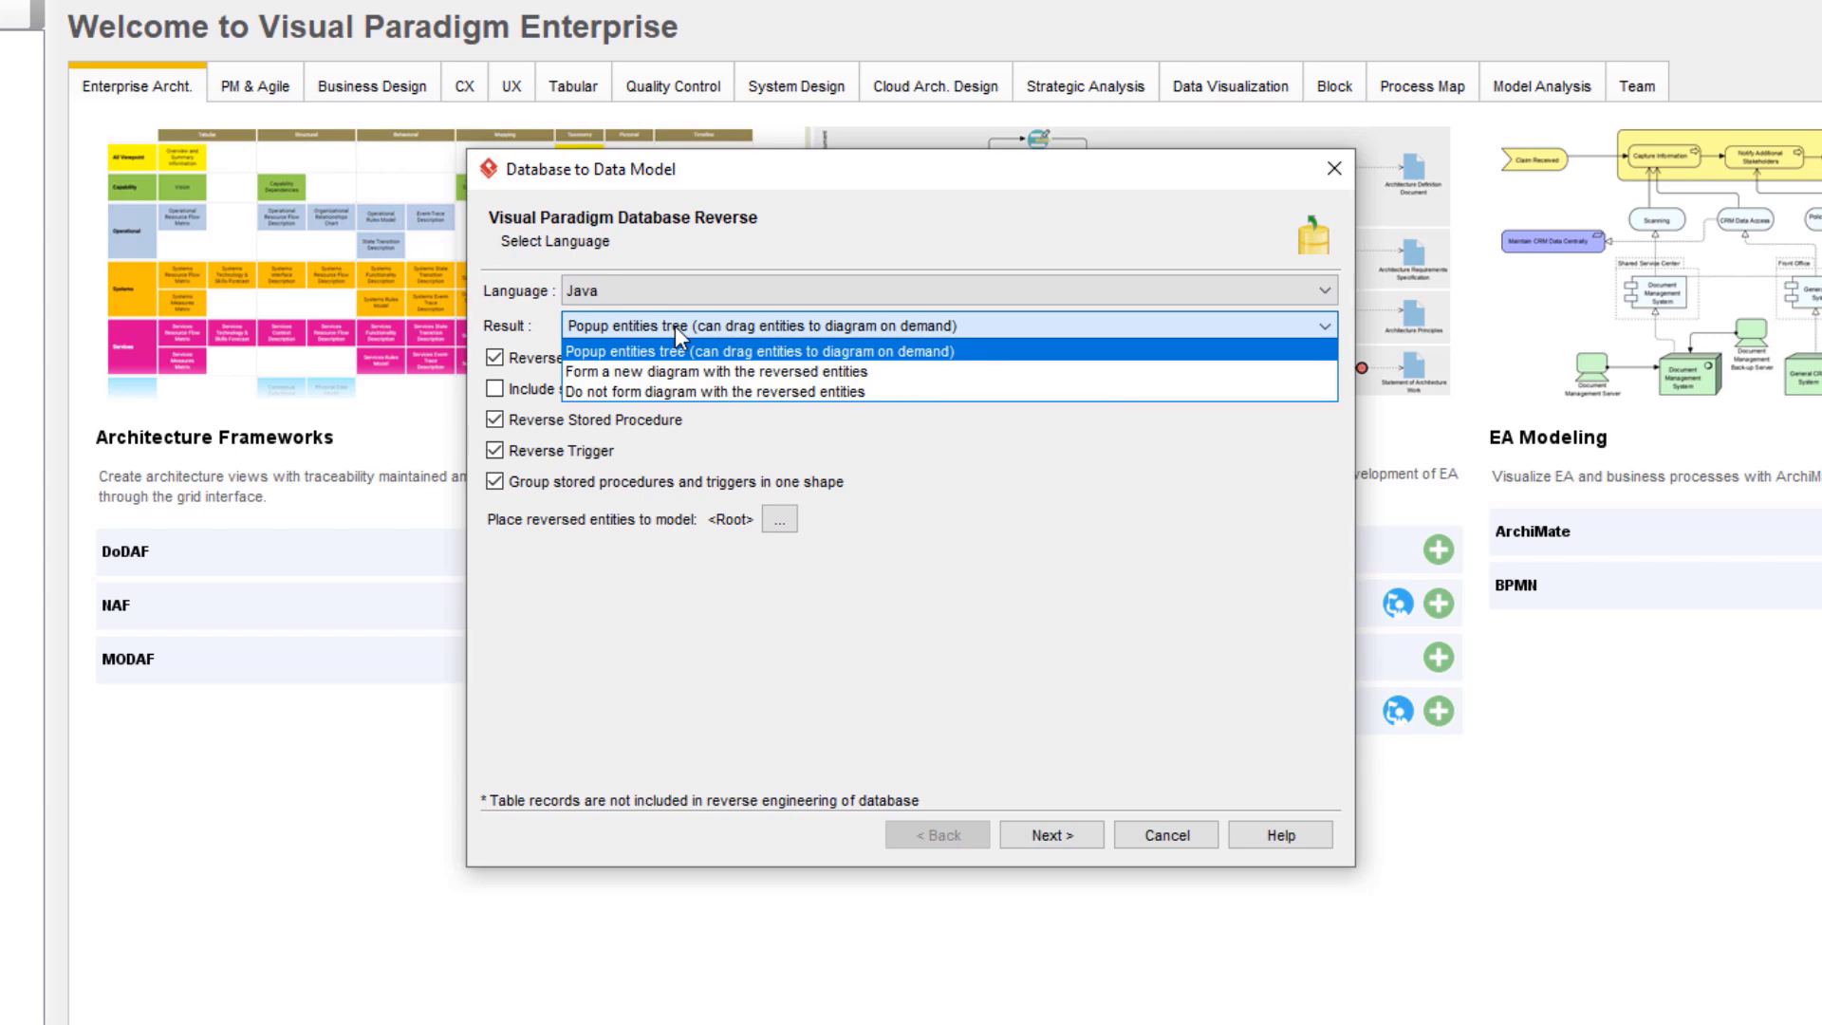
left_click(884, 392)
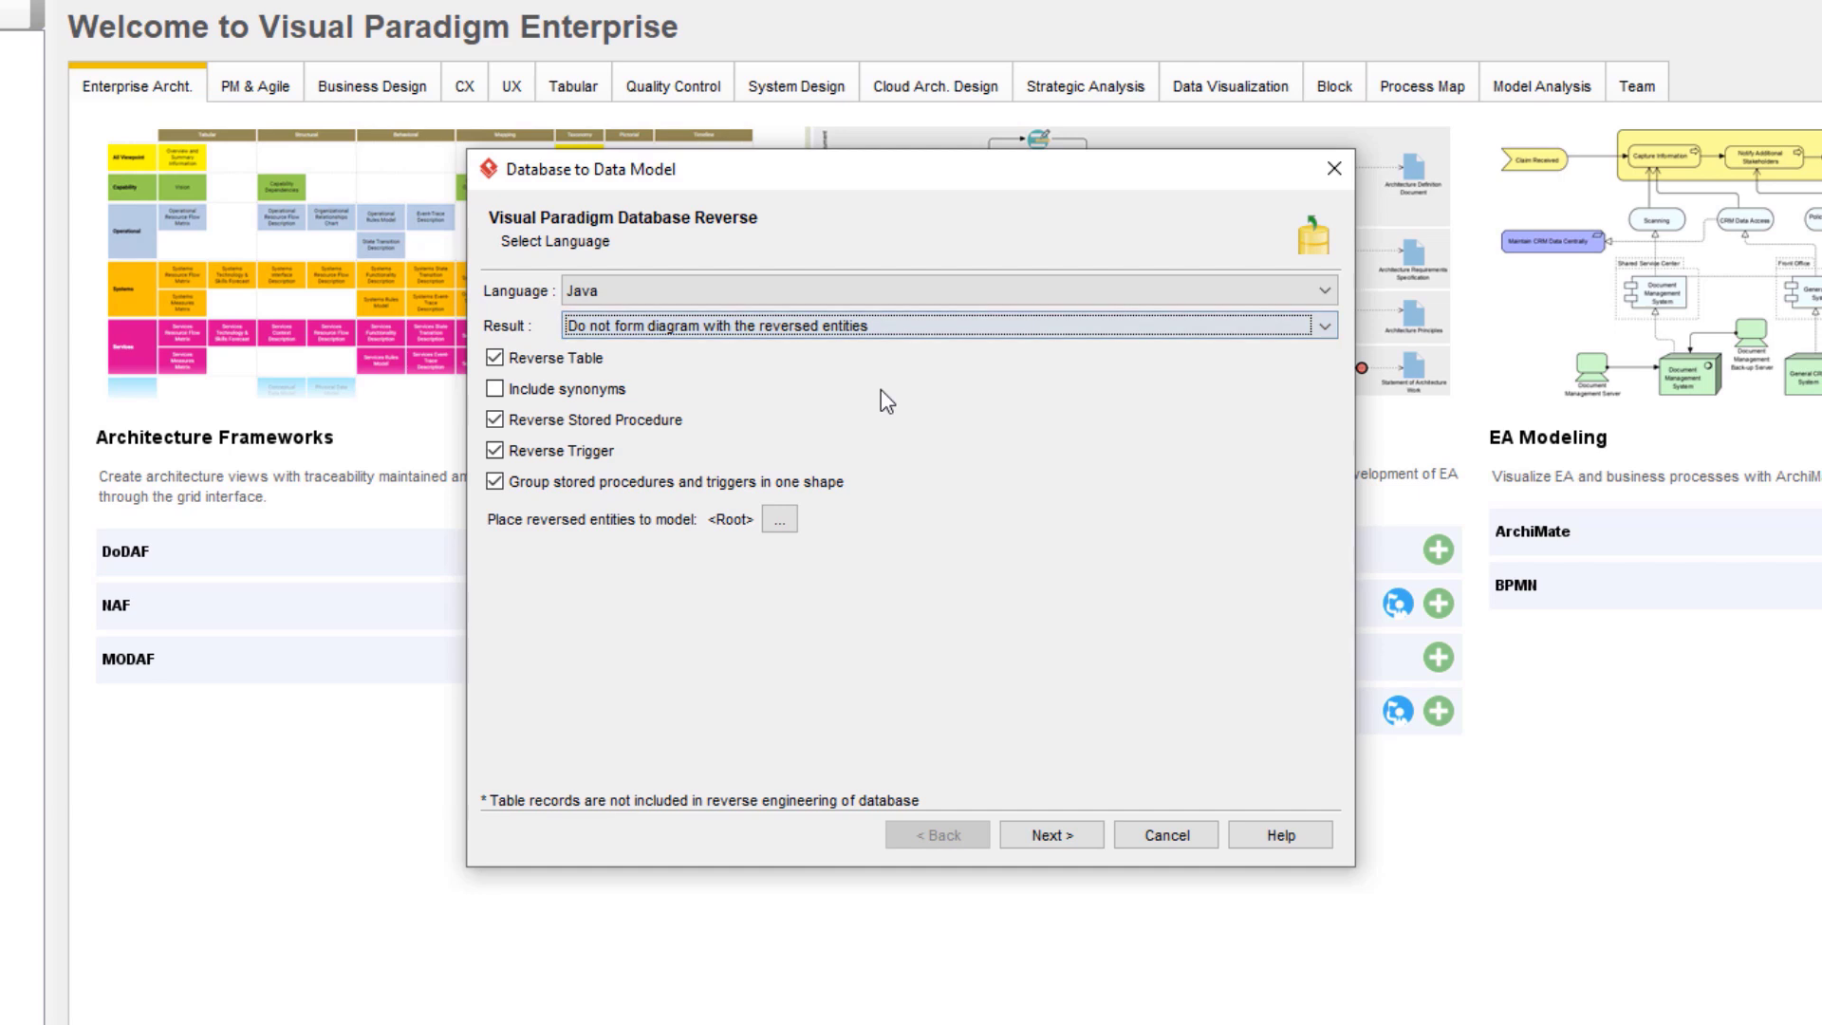
left_click(1034, 839)
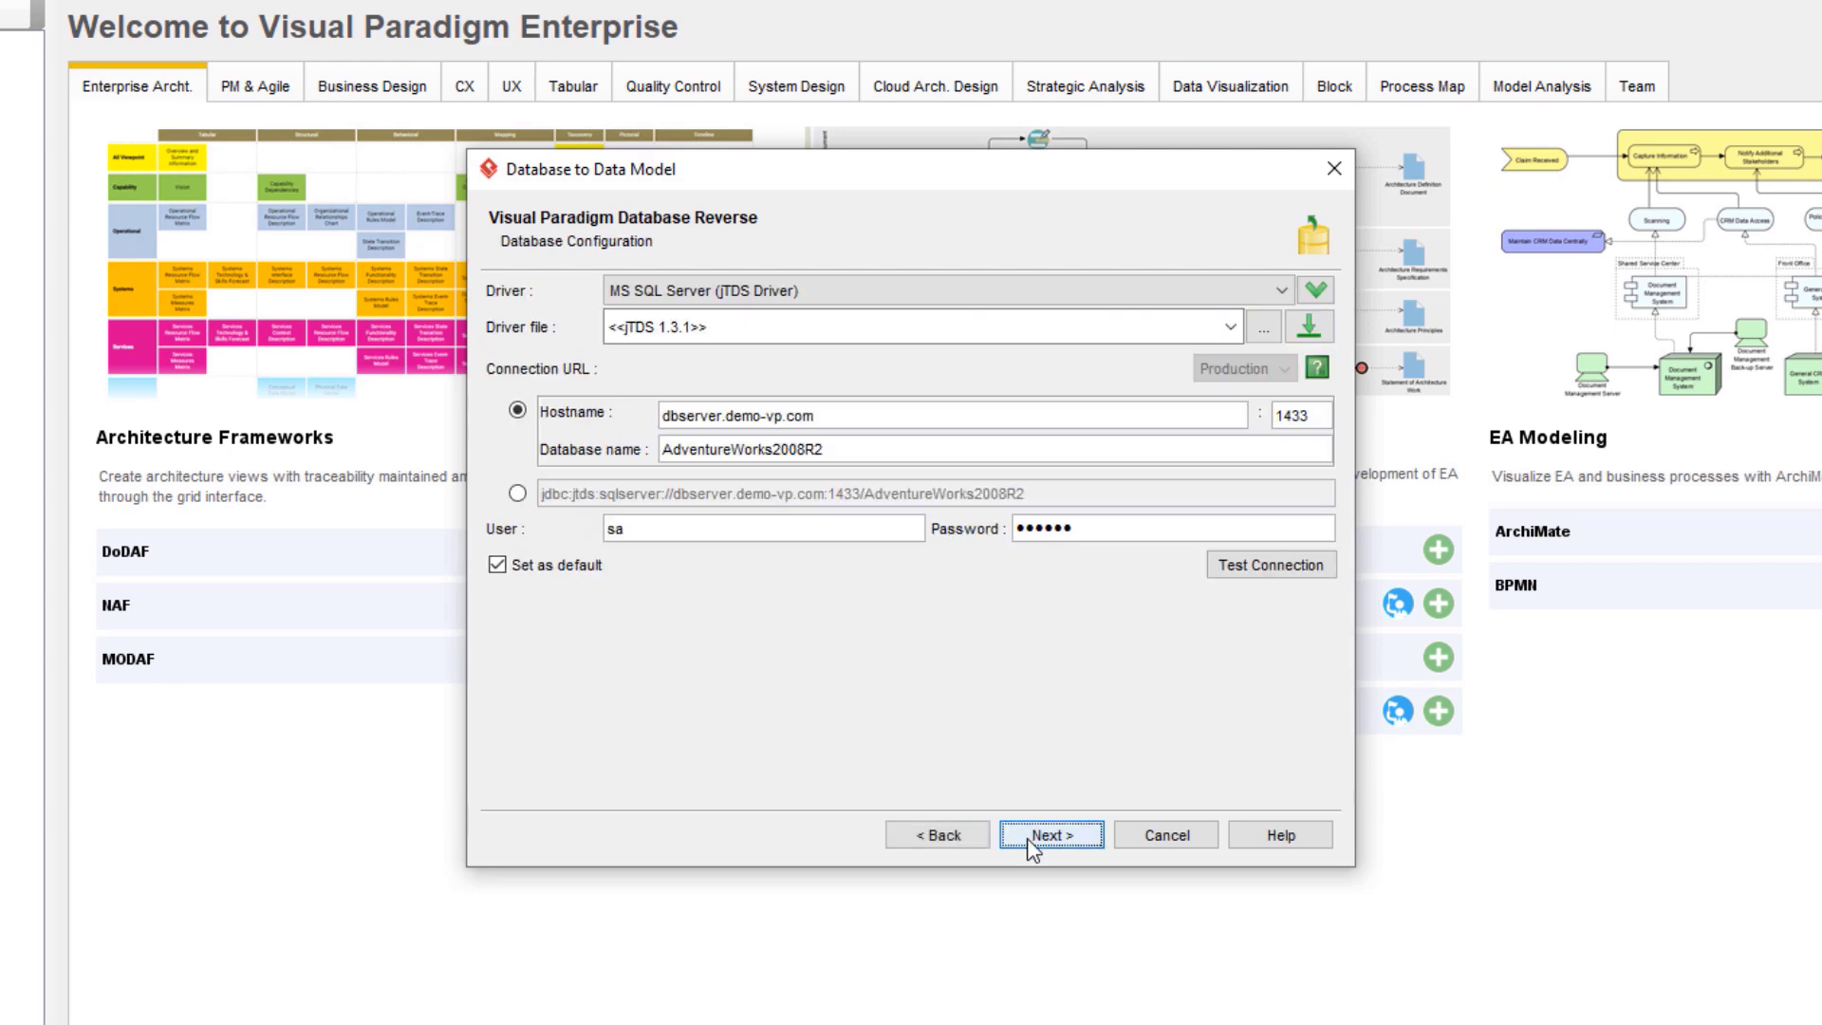
left_click(1032, 839)
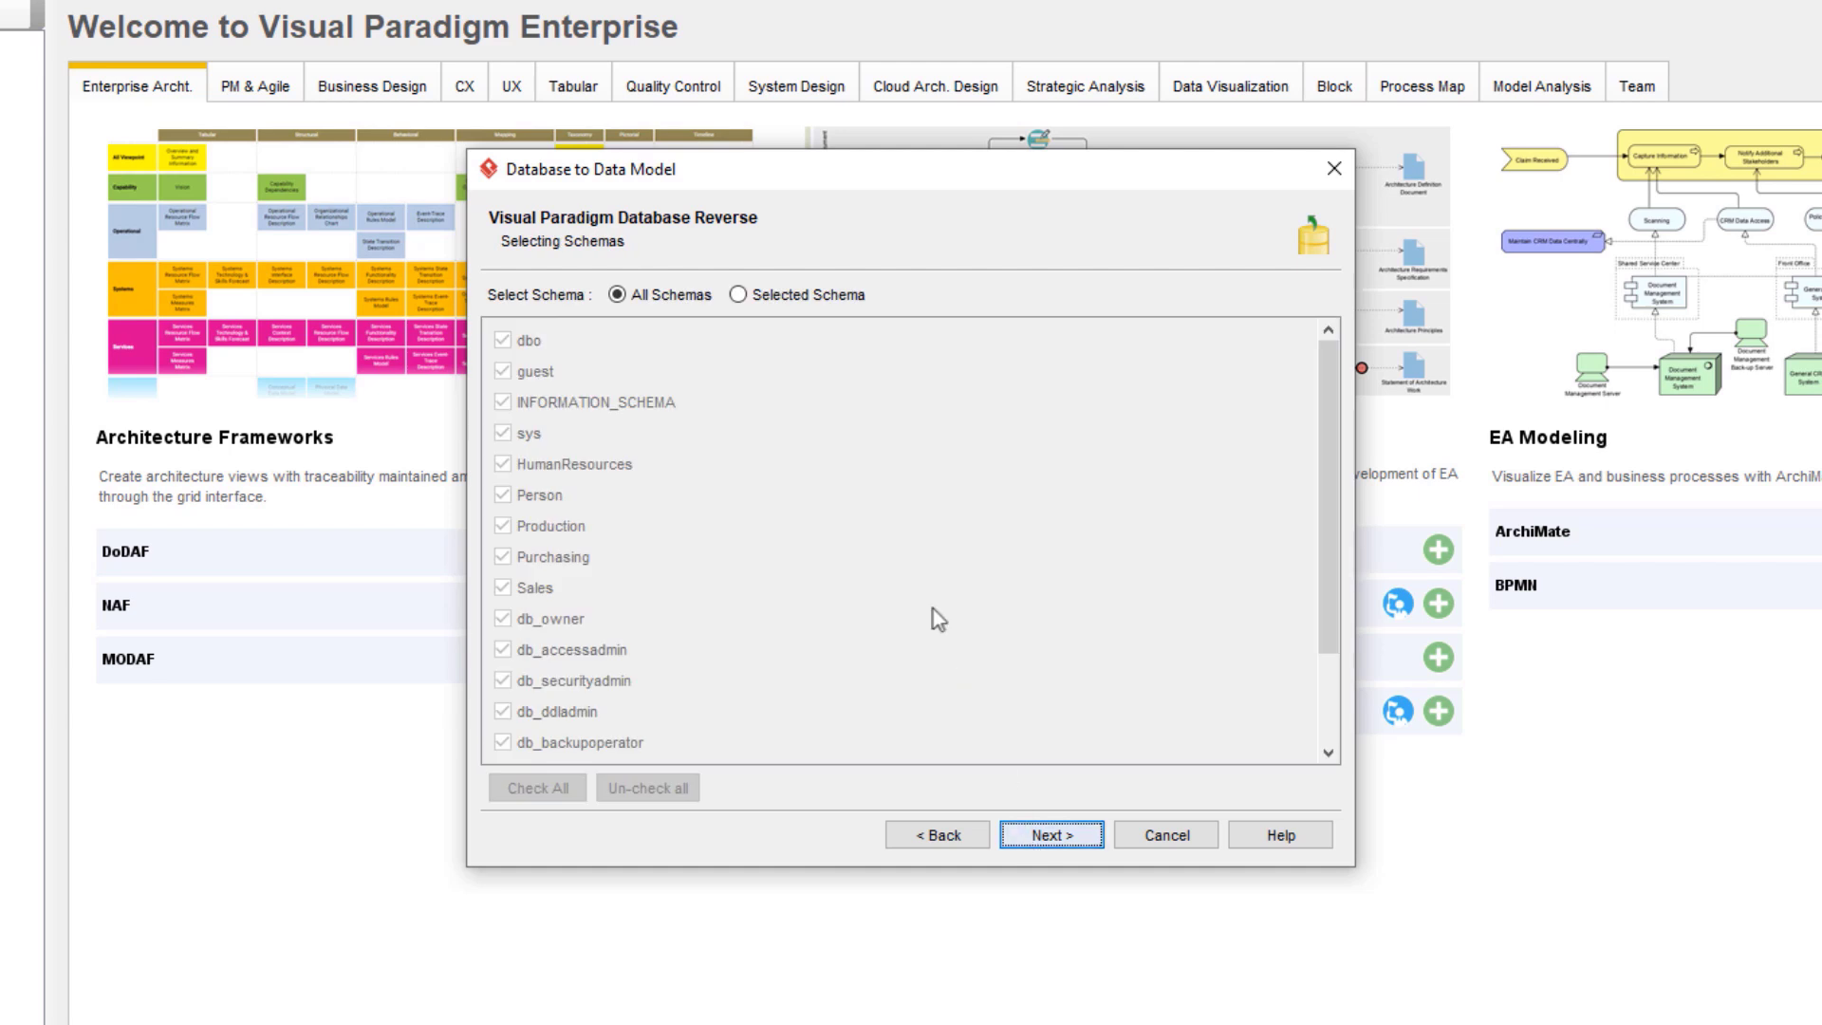
- Limit the reverse to selected schemas: HumanResources, Person, Production, Purchasing and Sales
left_click(809, 301)
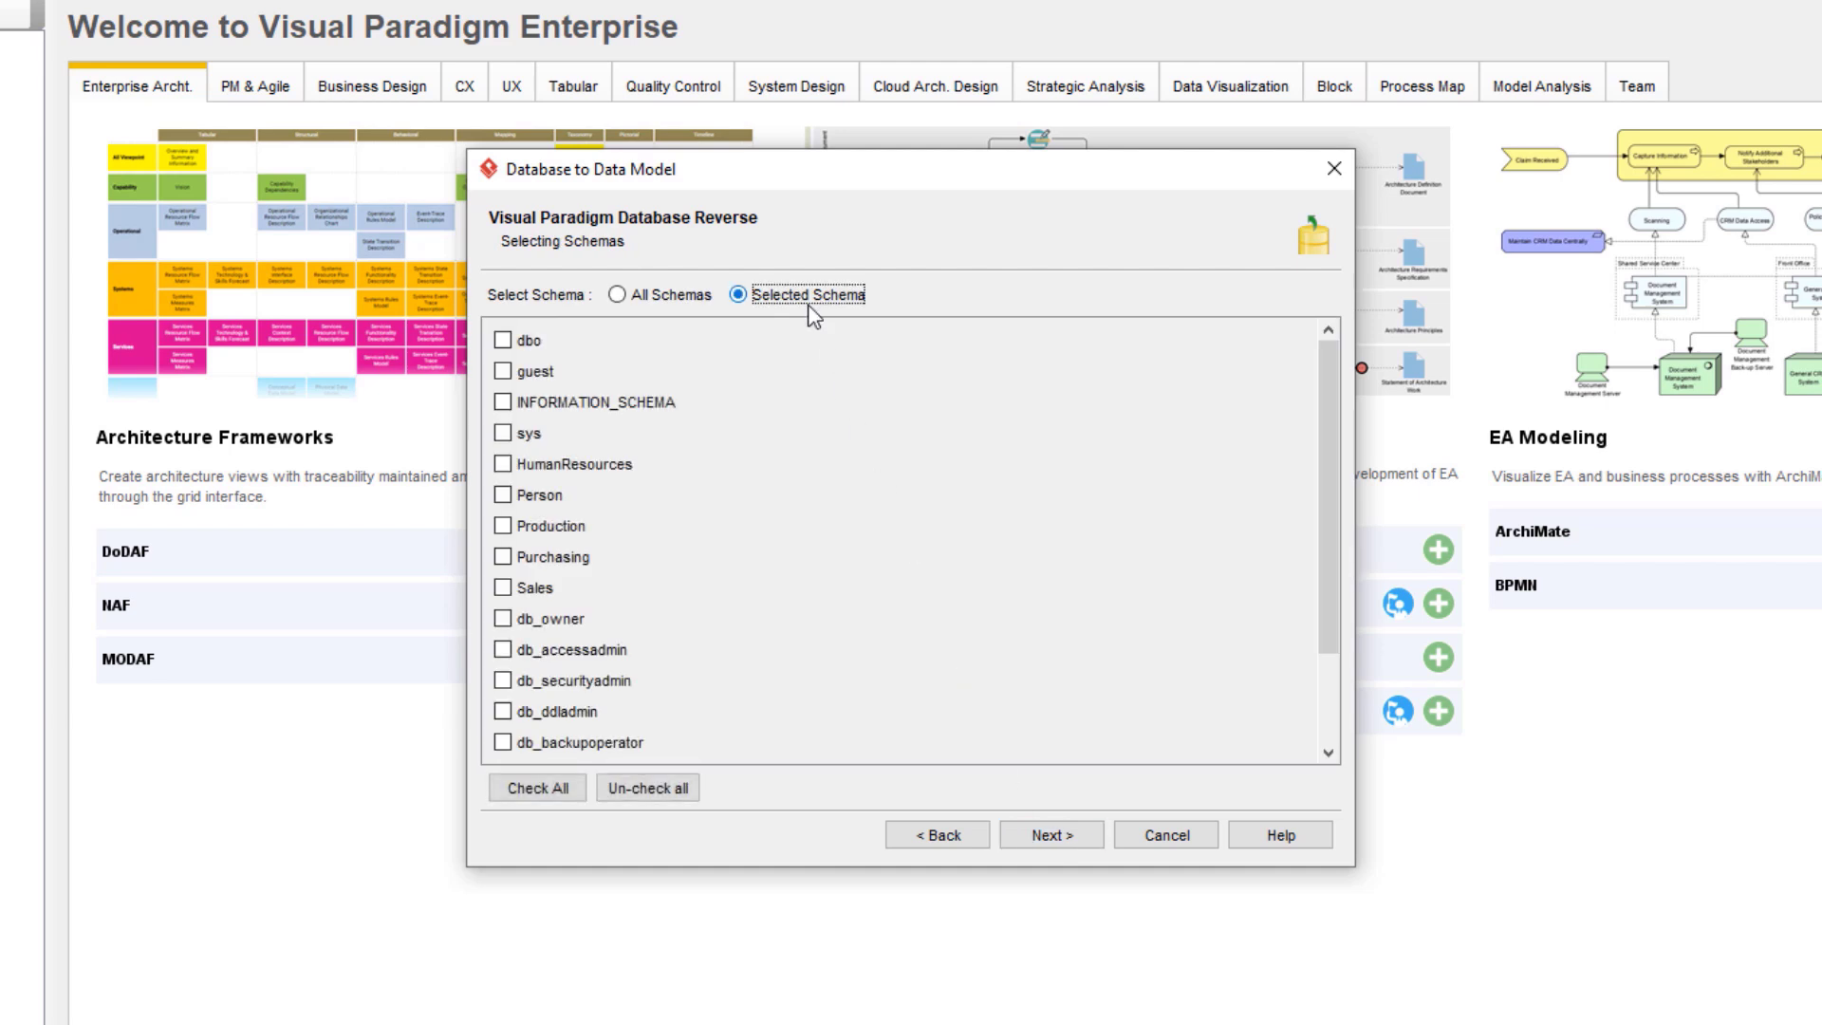
left_click(615, 470)
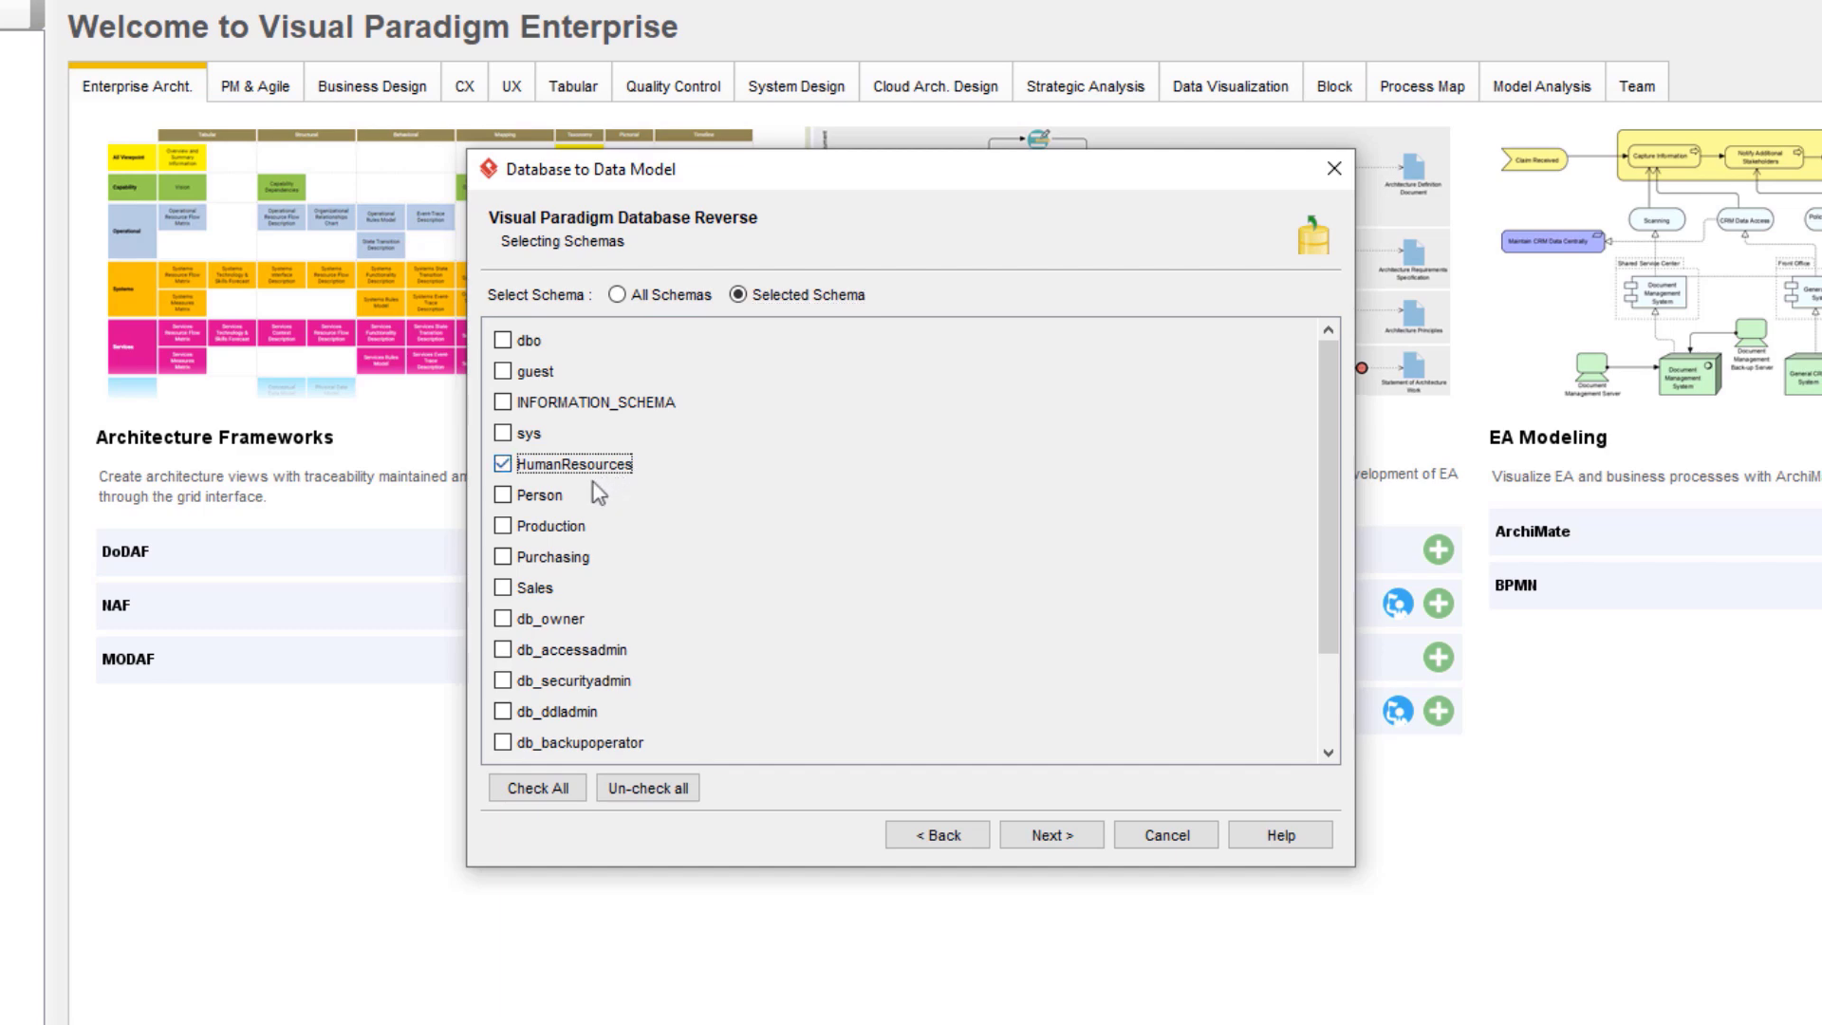
left_click(548, 499)
left_click(548, 528)
left_click(548, 558)
left_click(537, 590)
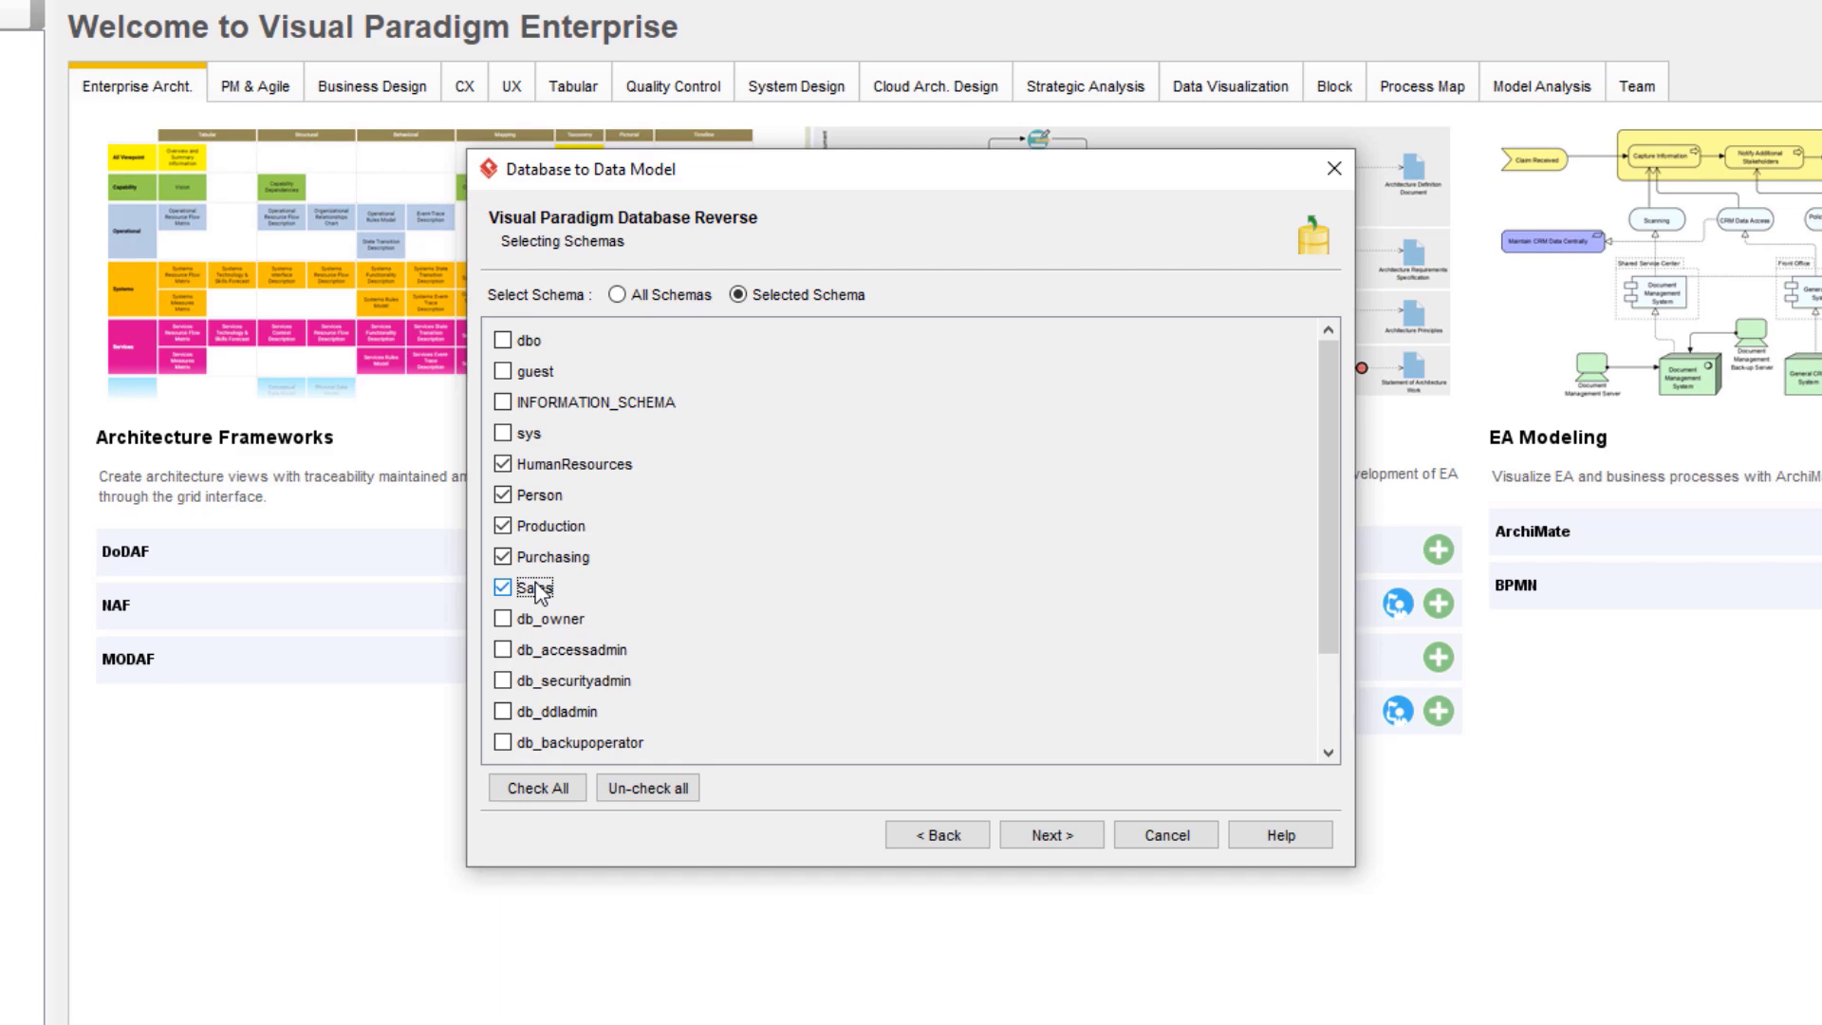
left_click(1034, 840)
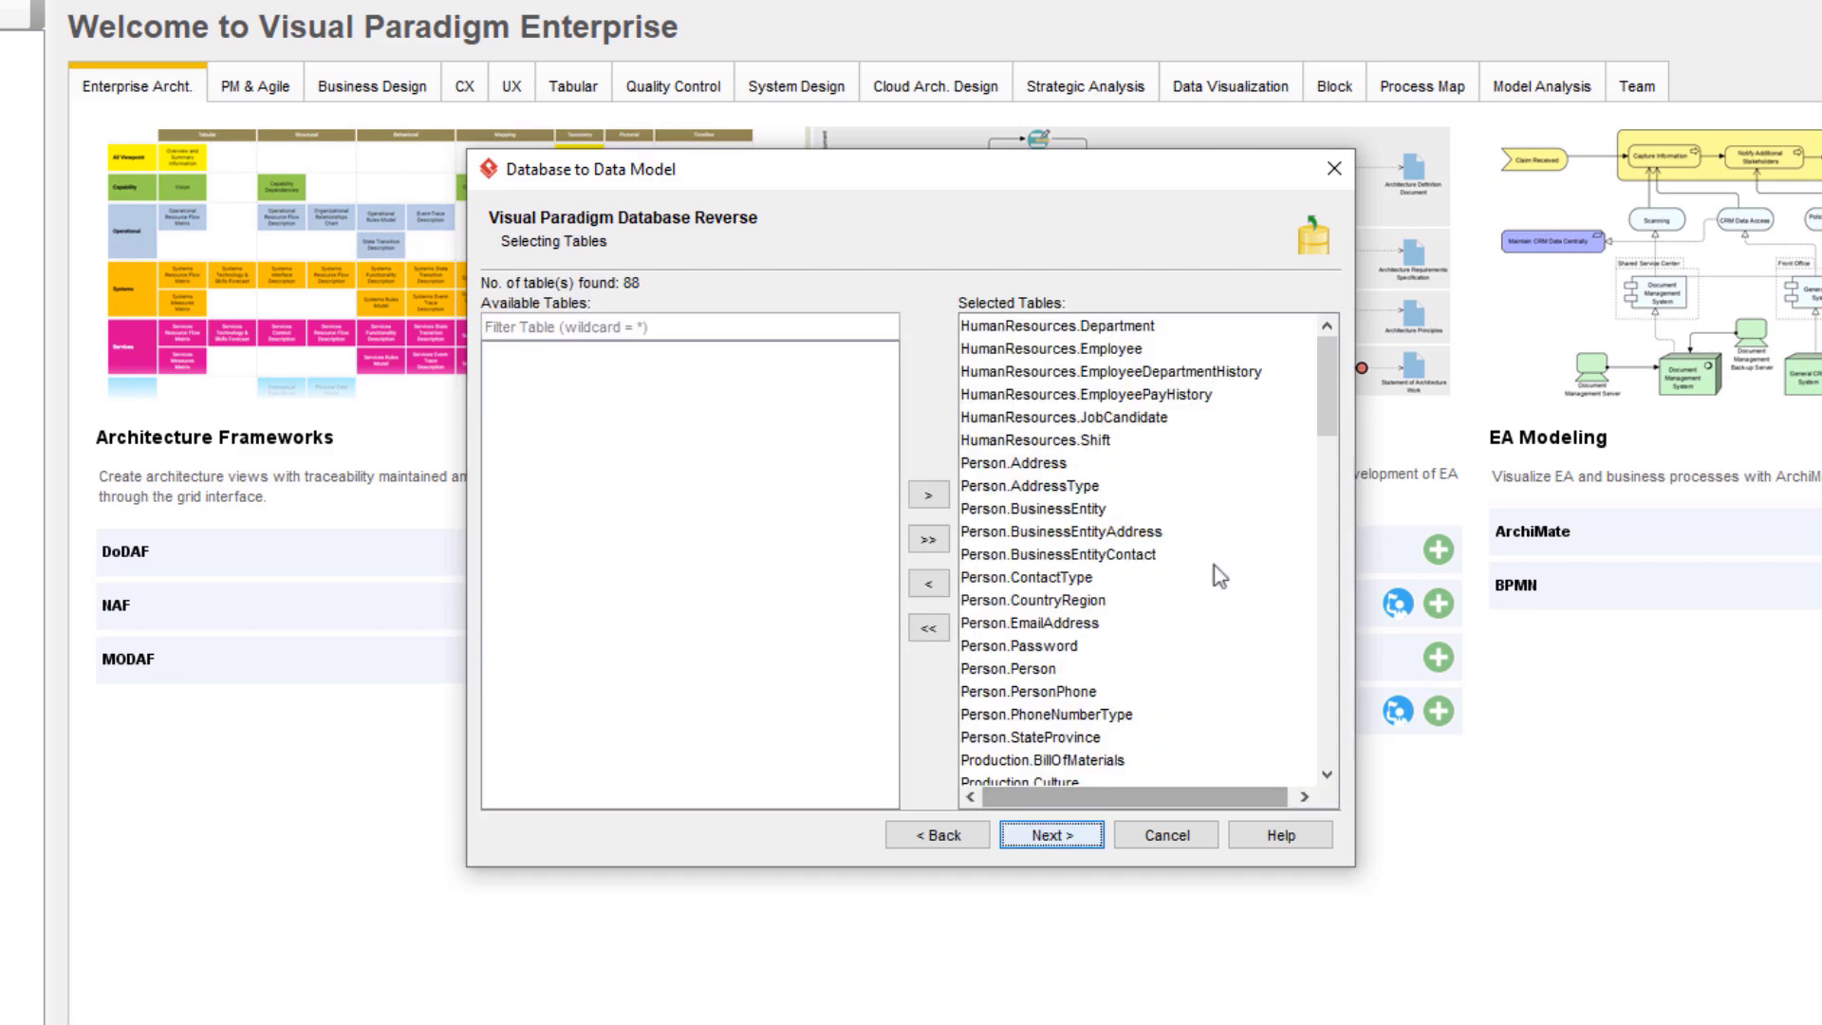
- Keep all tables selected, leave out stored procedures and triggers, and finish the reverse after reviewing the preview
left_click_drag(1326, 384, 1322, 745)
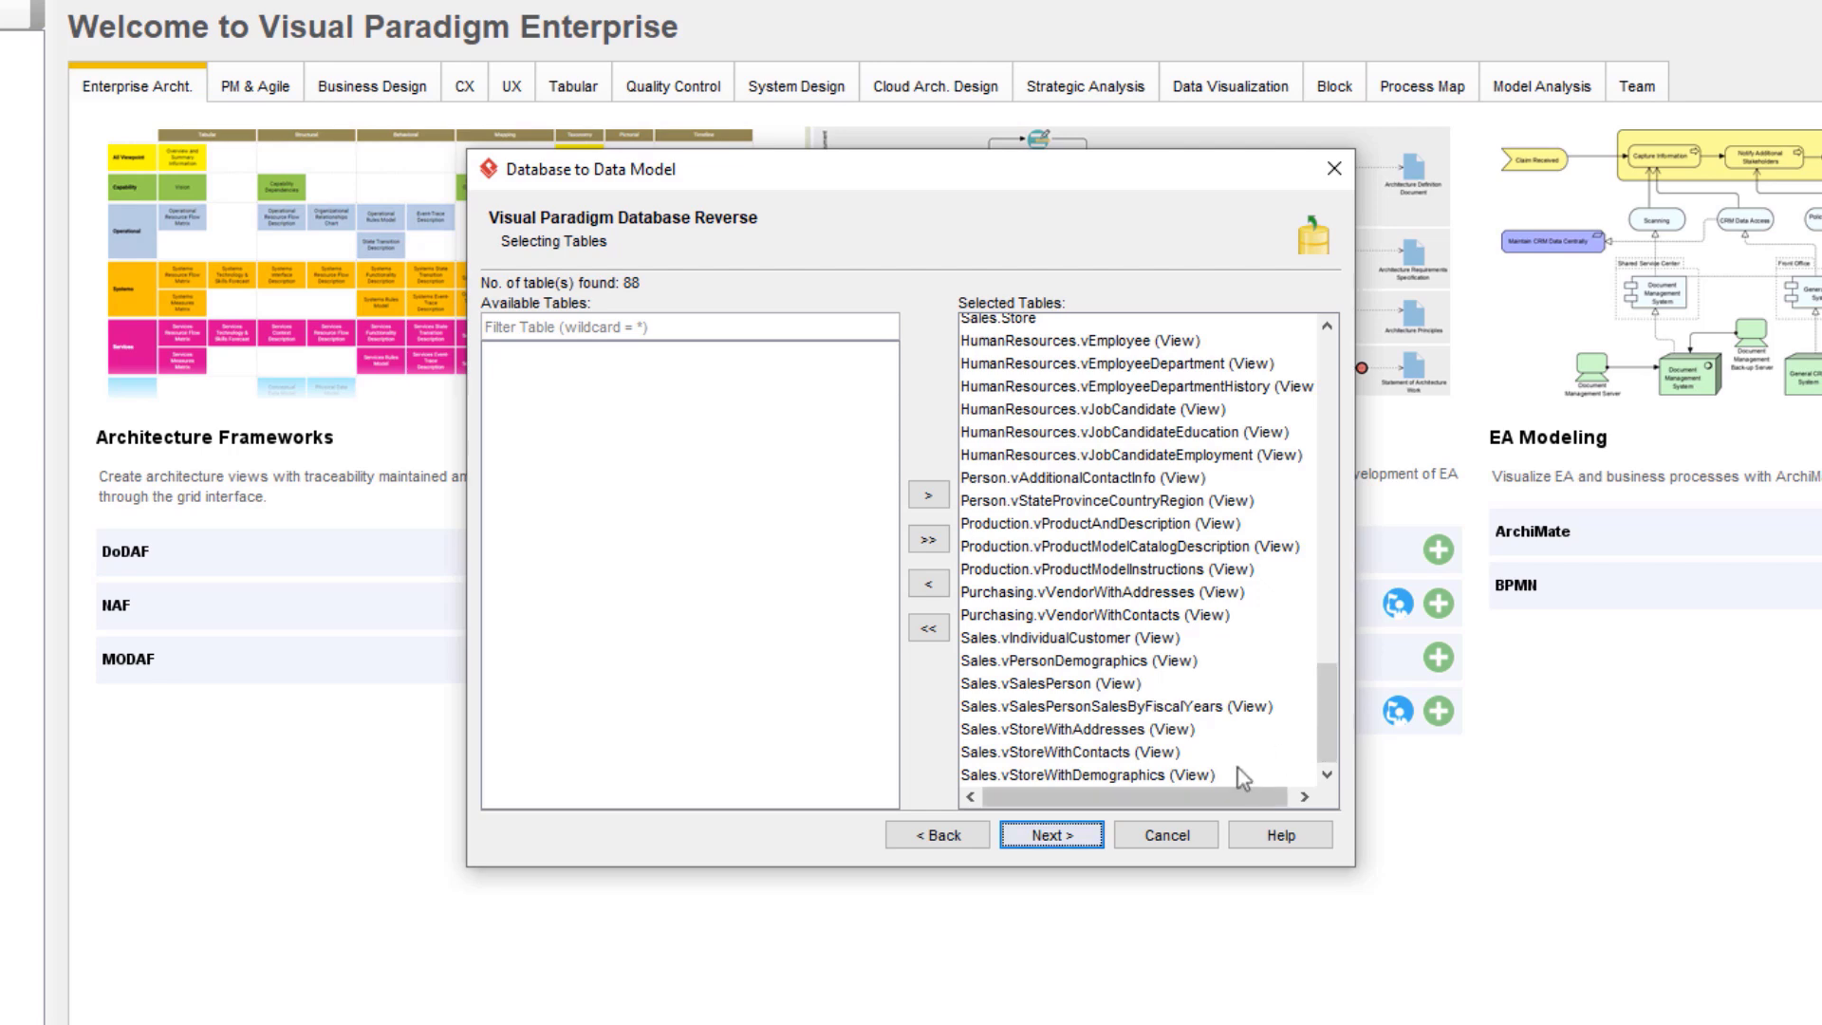
left_click(1094, 837)
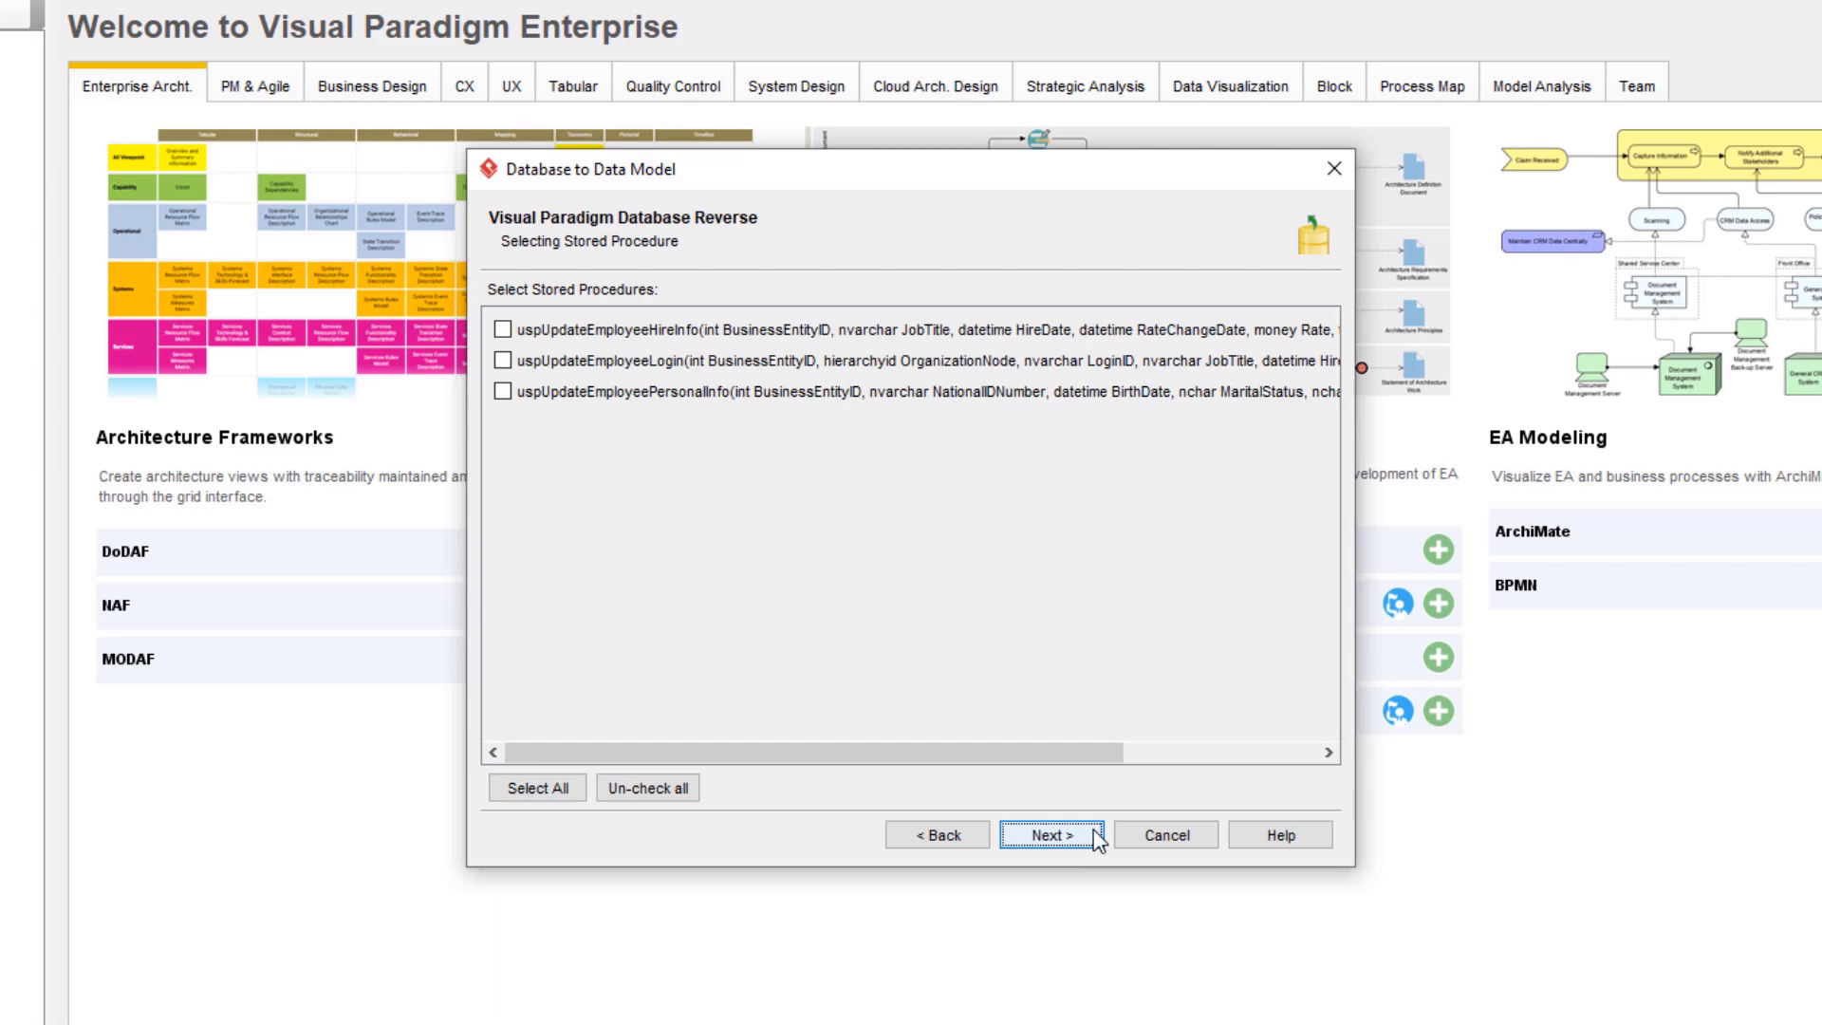
left_click(1050, 835)
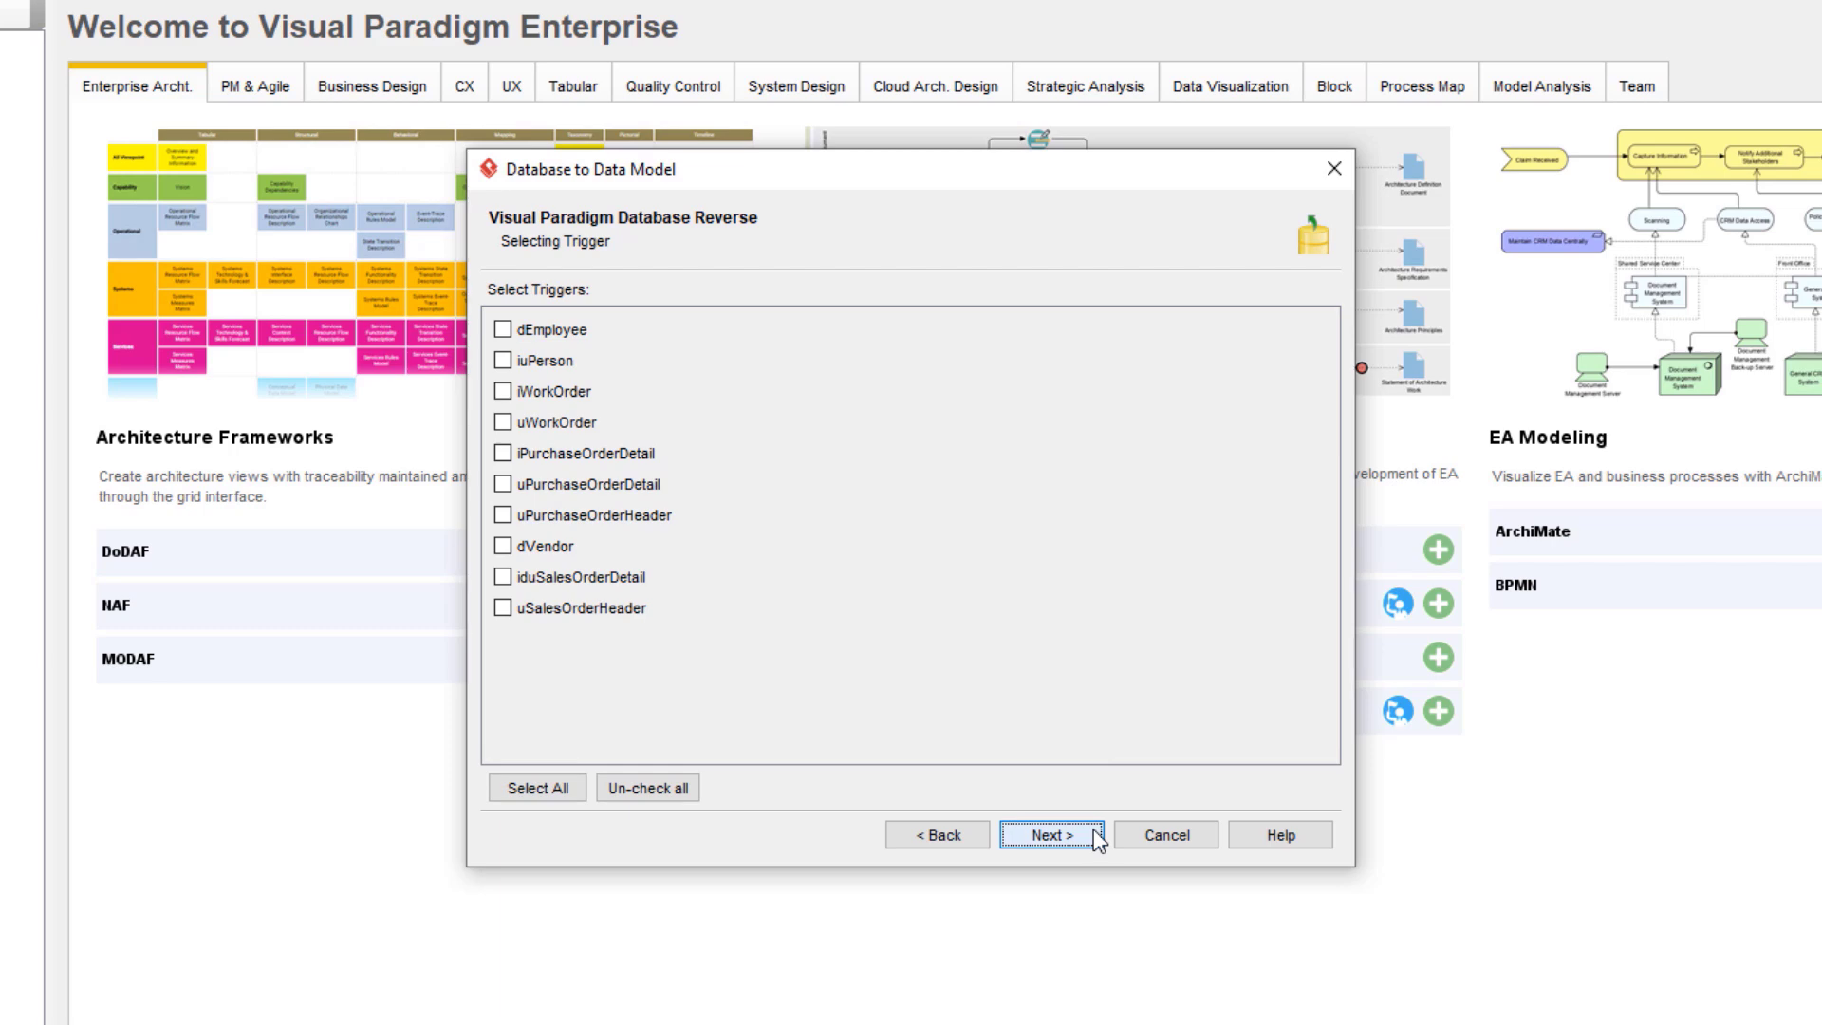
left_click(1098, 837)
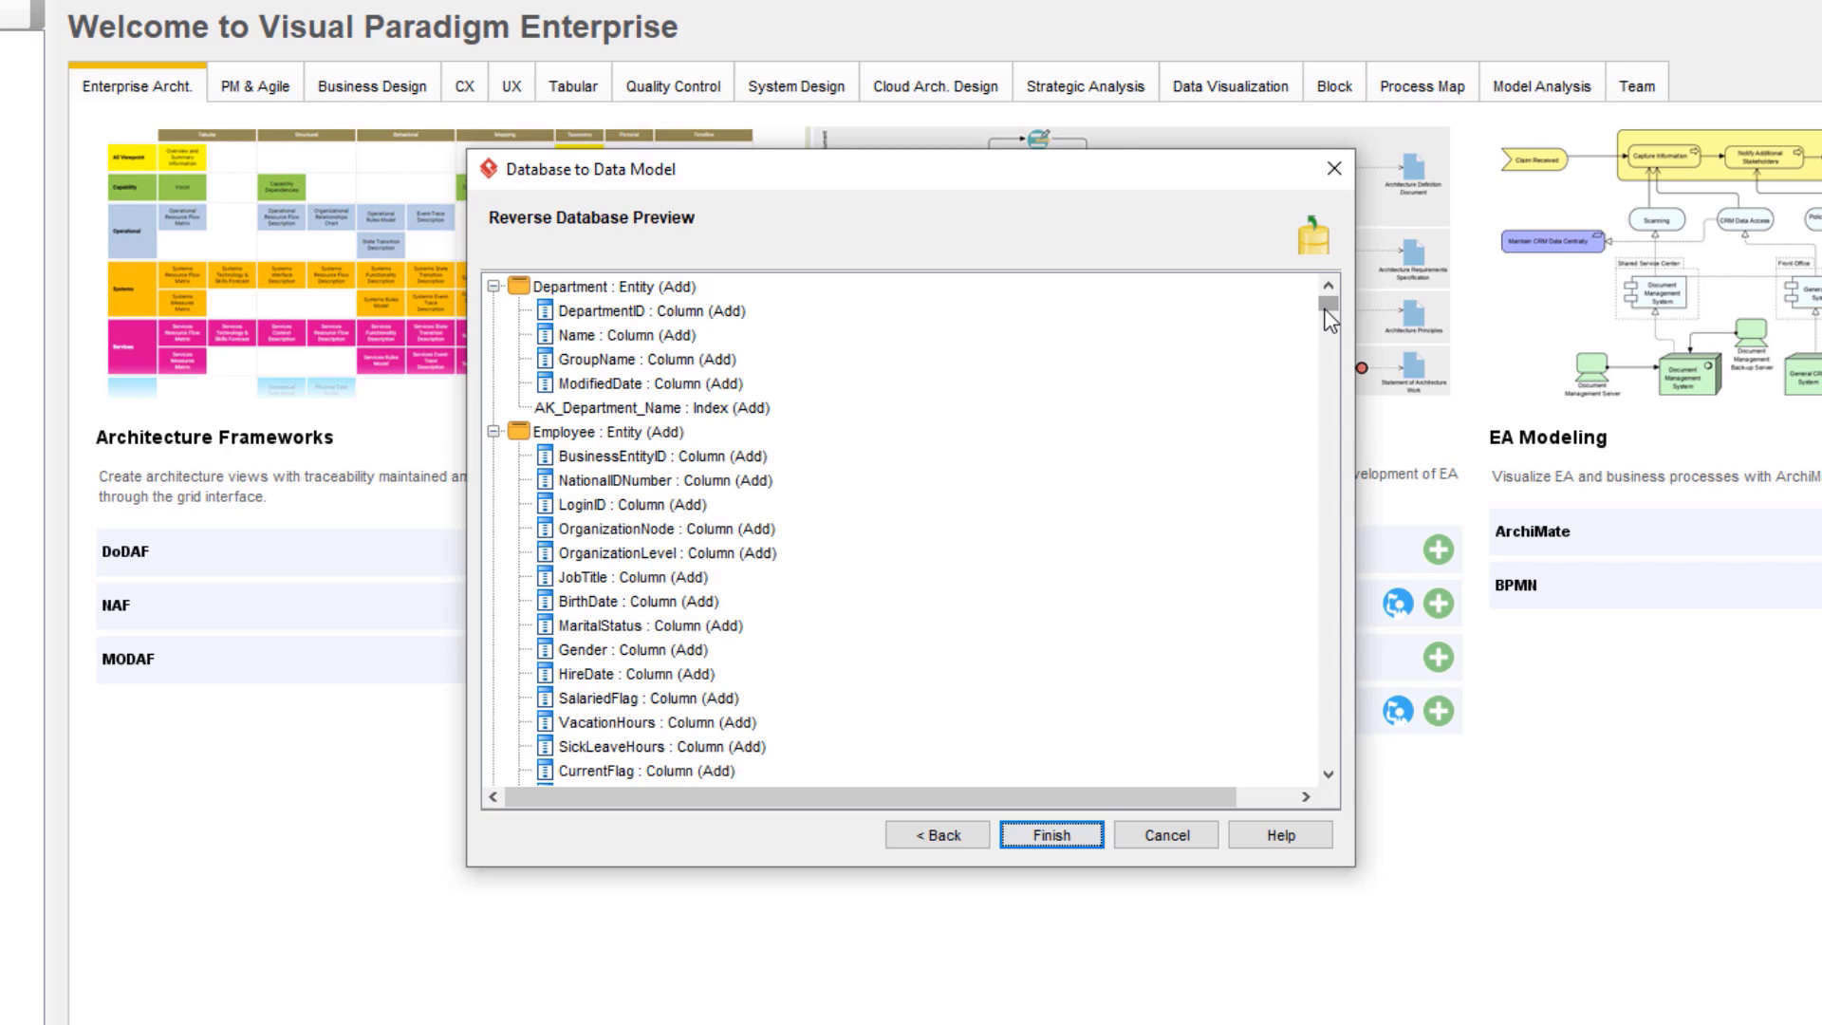
left_click_drag(1329, 318, 1331, 364)
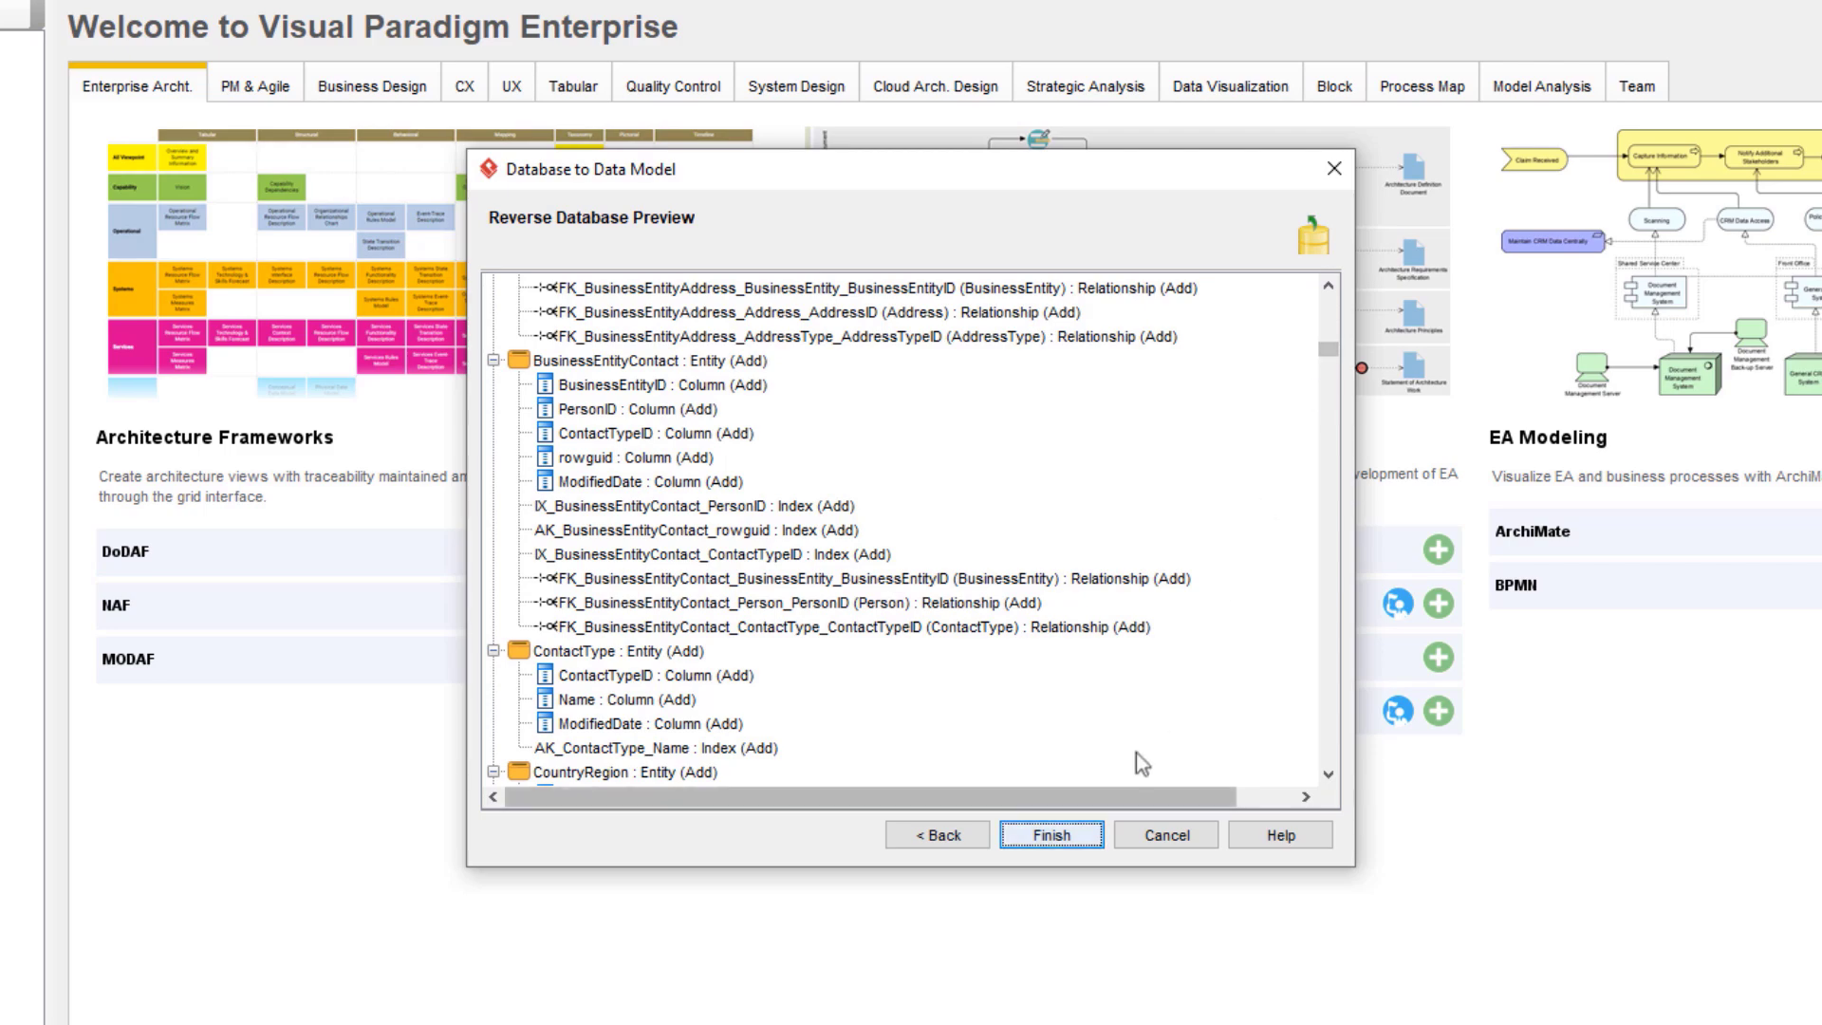
left_click(1097, 837)
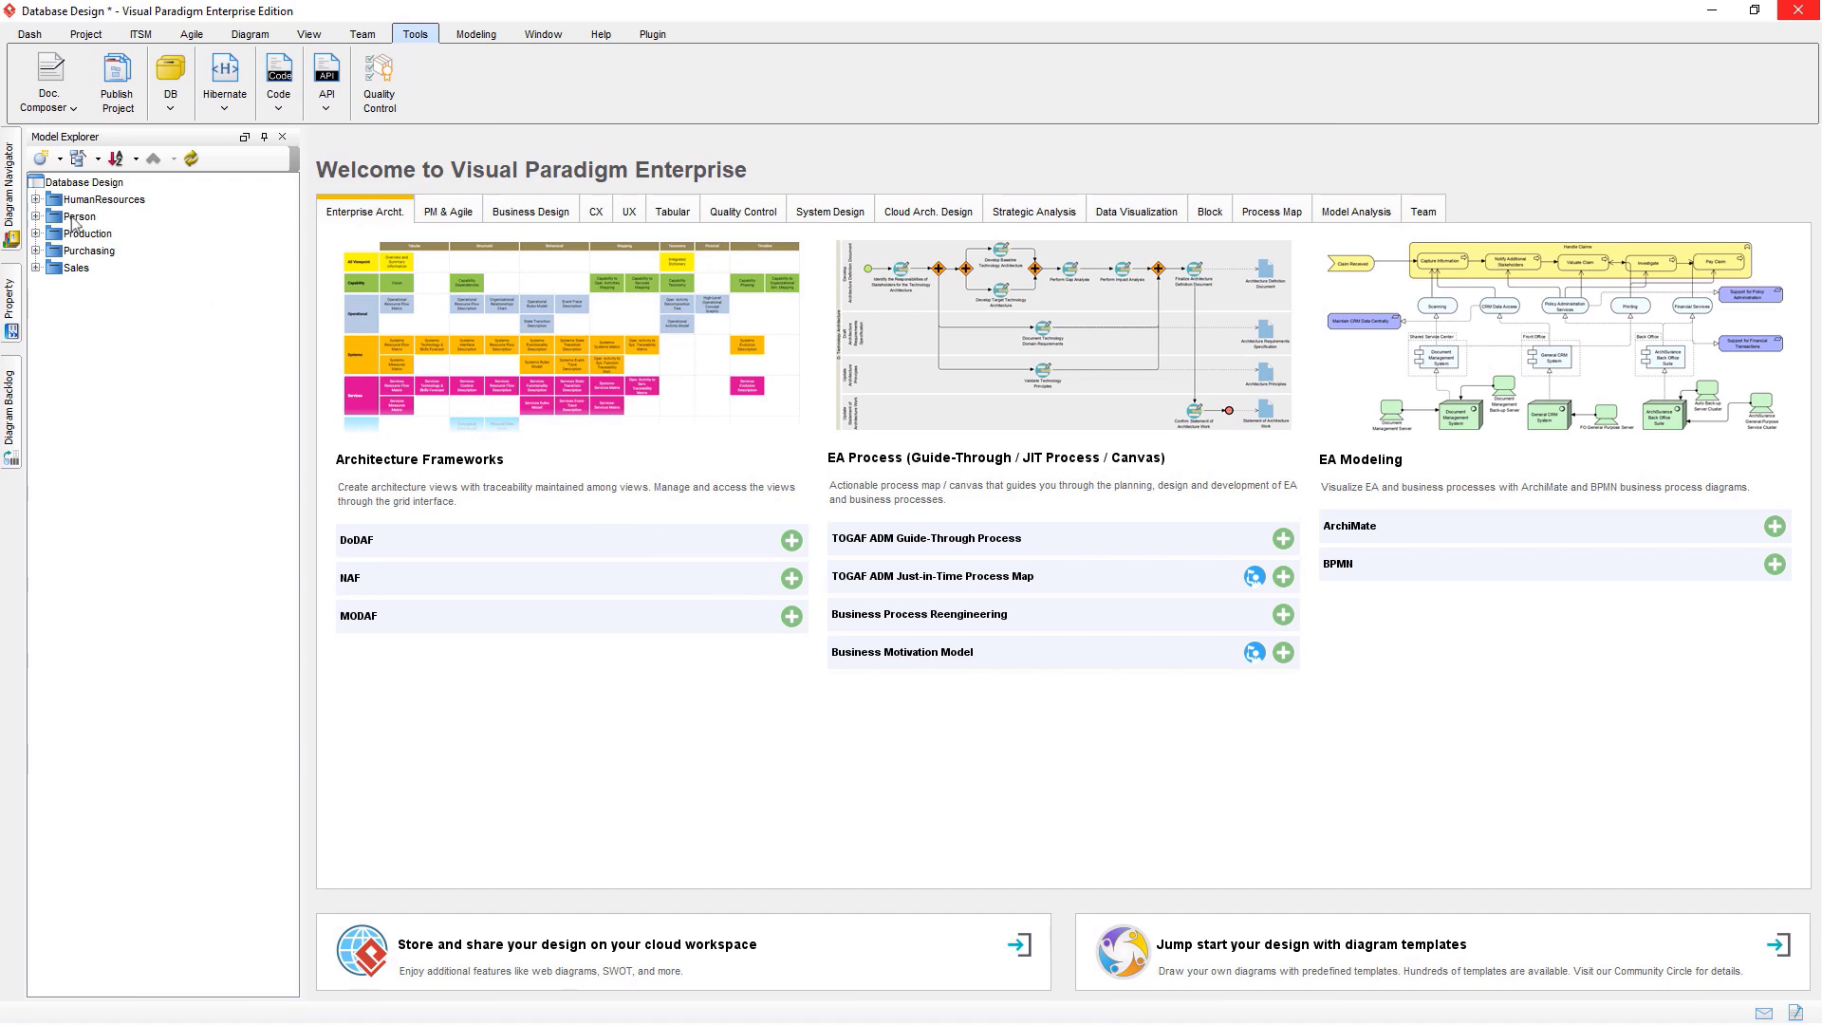
- Expand the HumanResources, Person and Production models to review their reversed entities
left_click(36, 200)
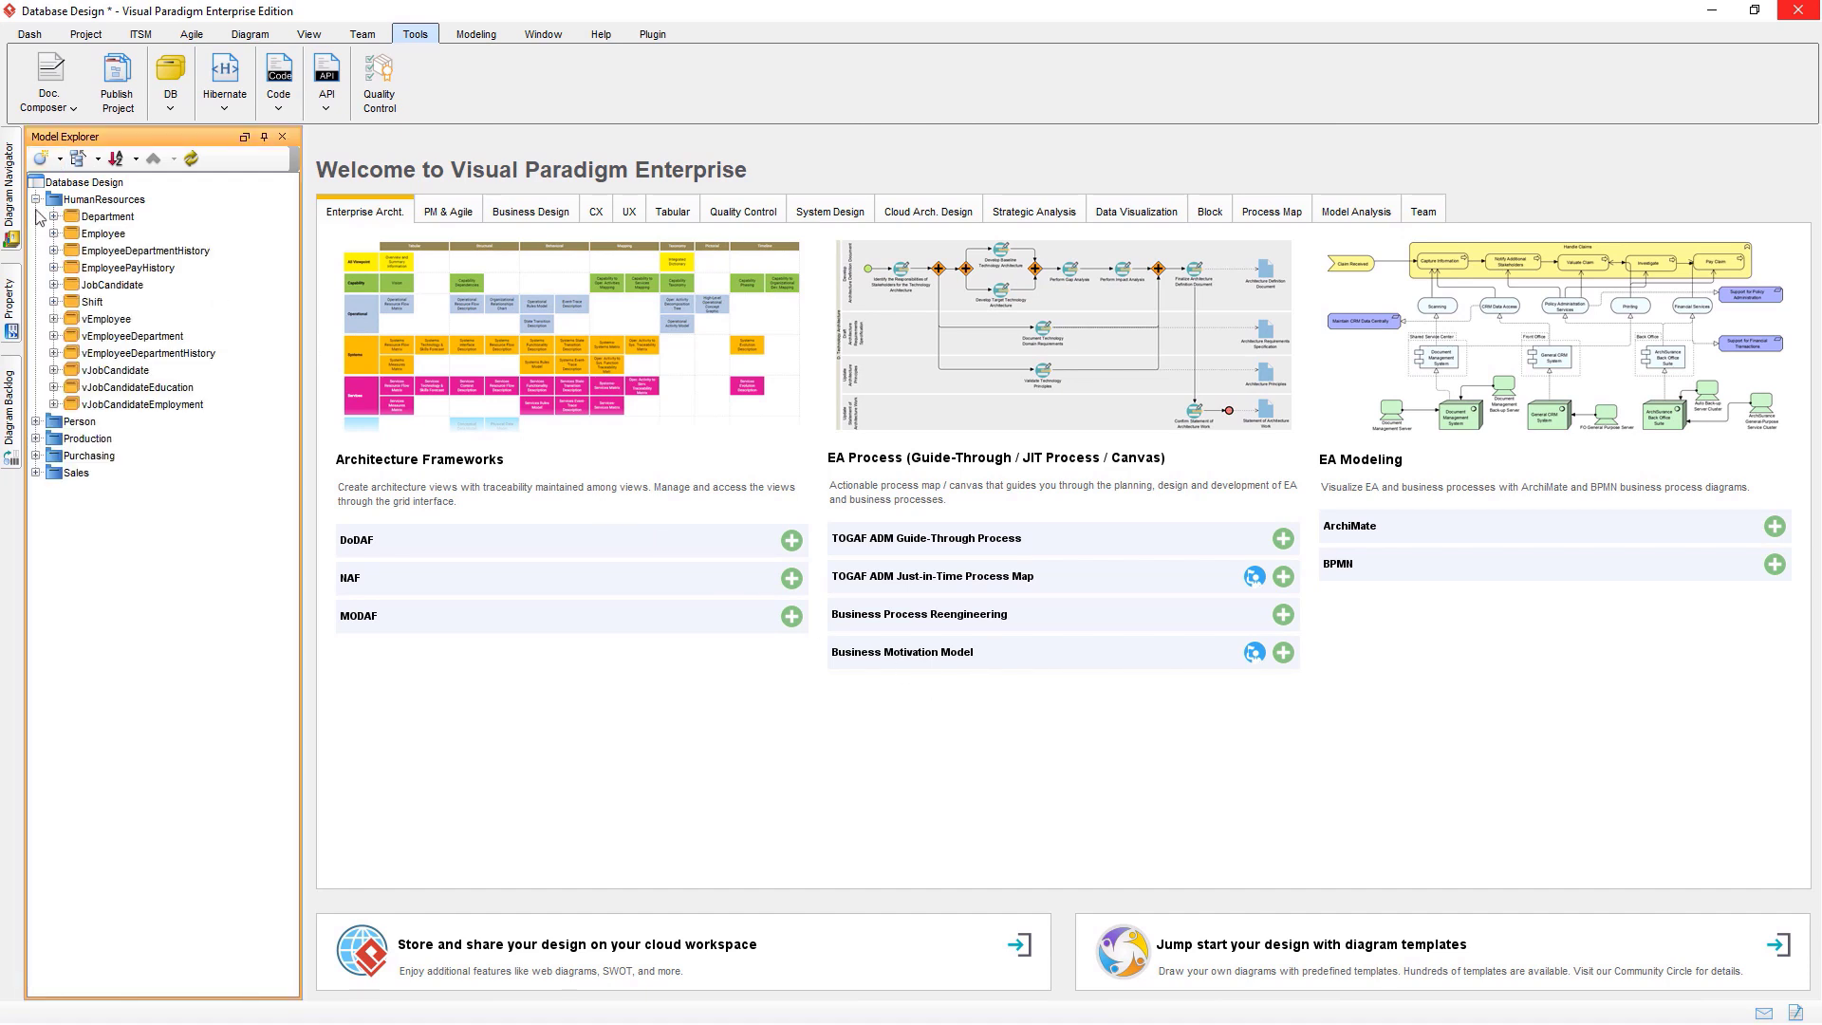
left_click(36, 421)
left_click(35, 697)
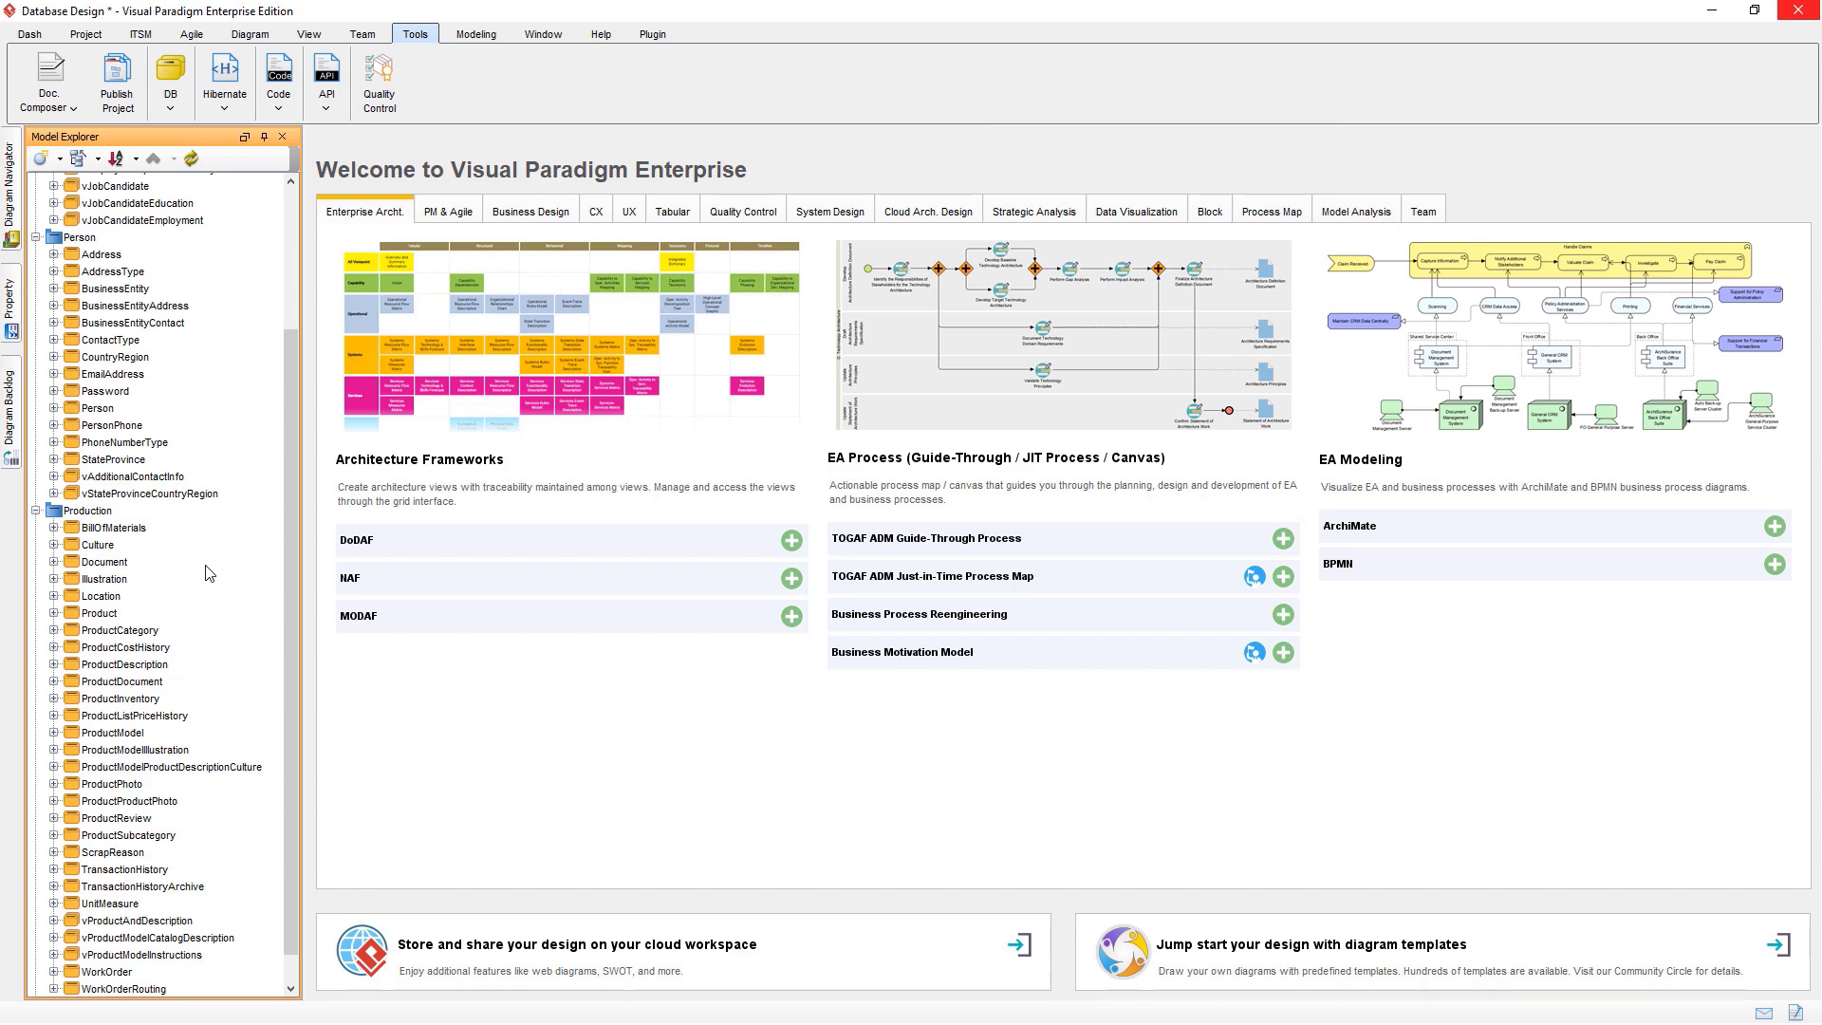
scroll(208, 573, "up", 4)
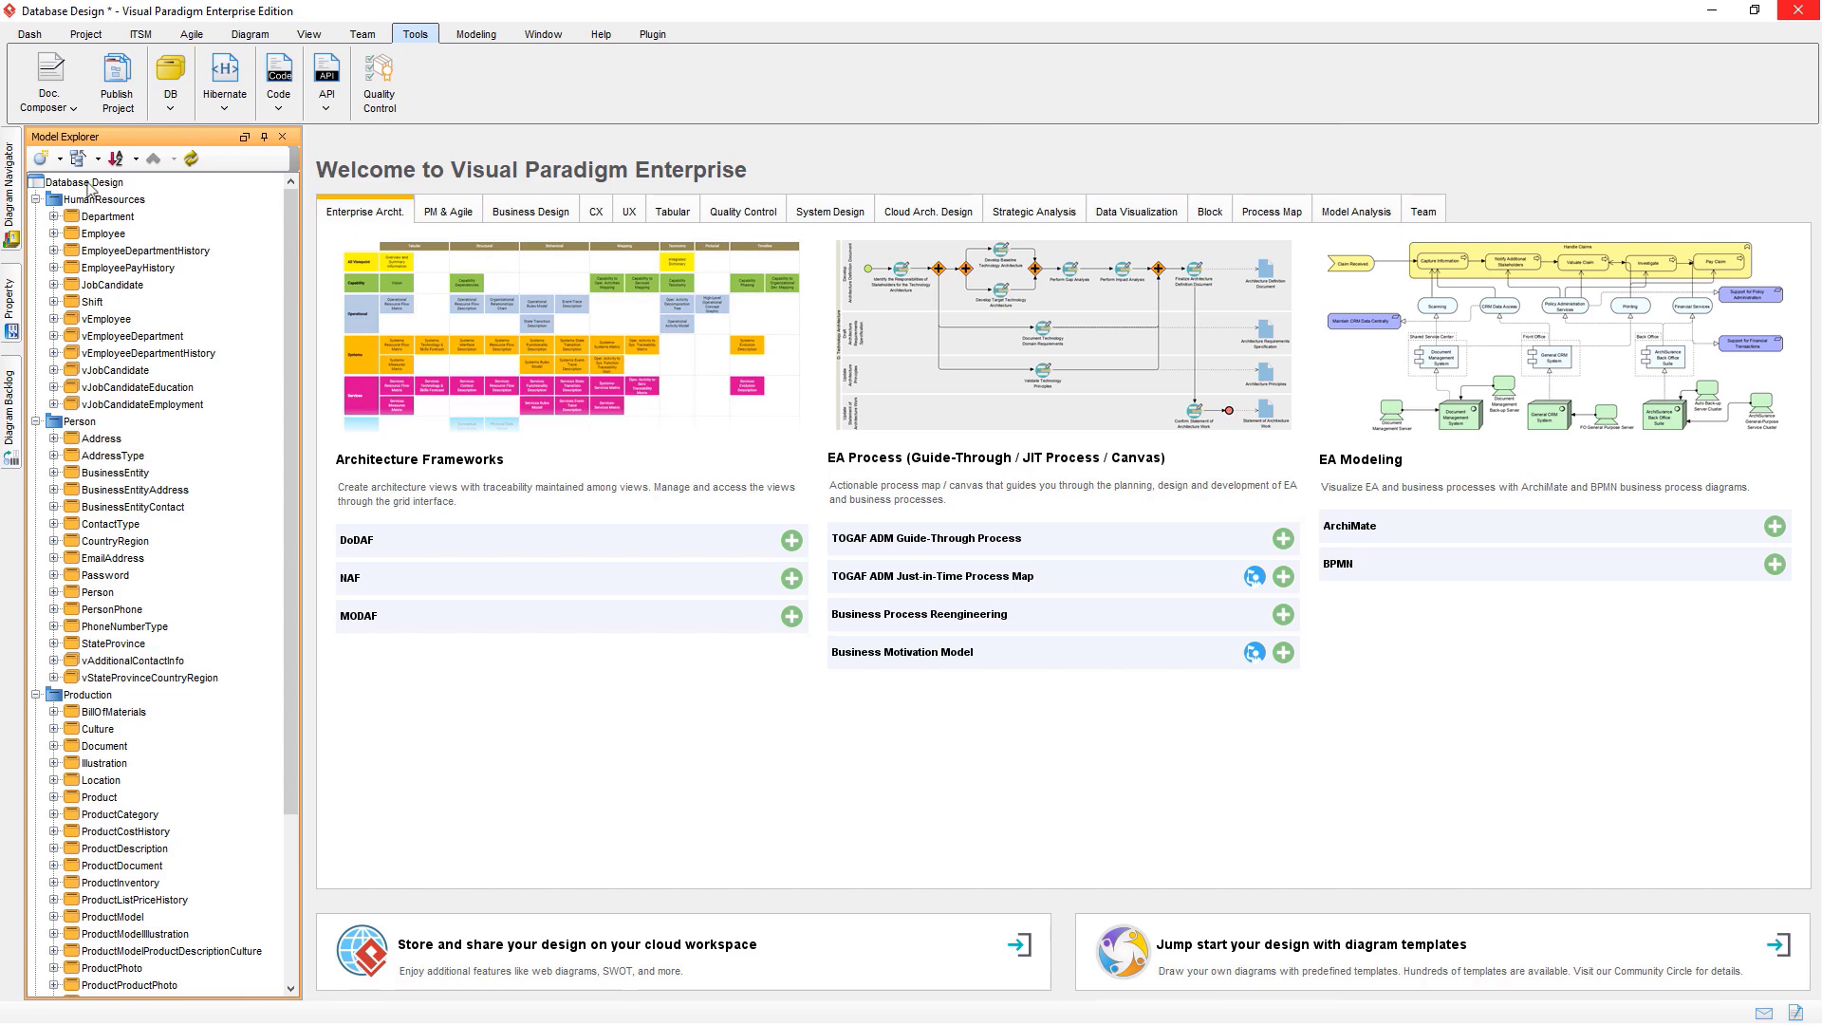
- Create a new document built from scratch, with landscape page orientation and no default cover page
left_click(50, 76)
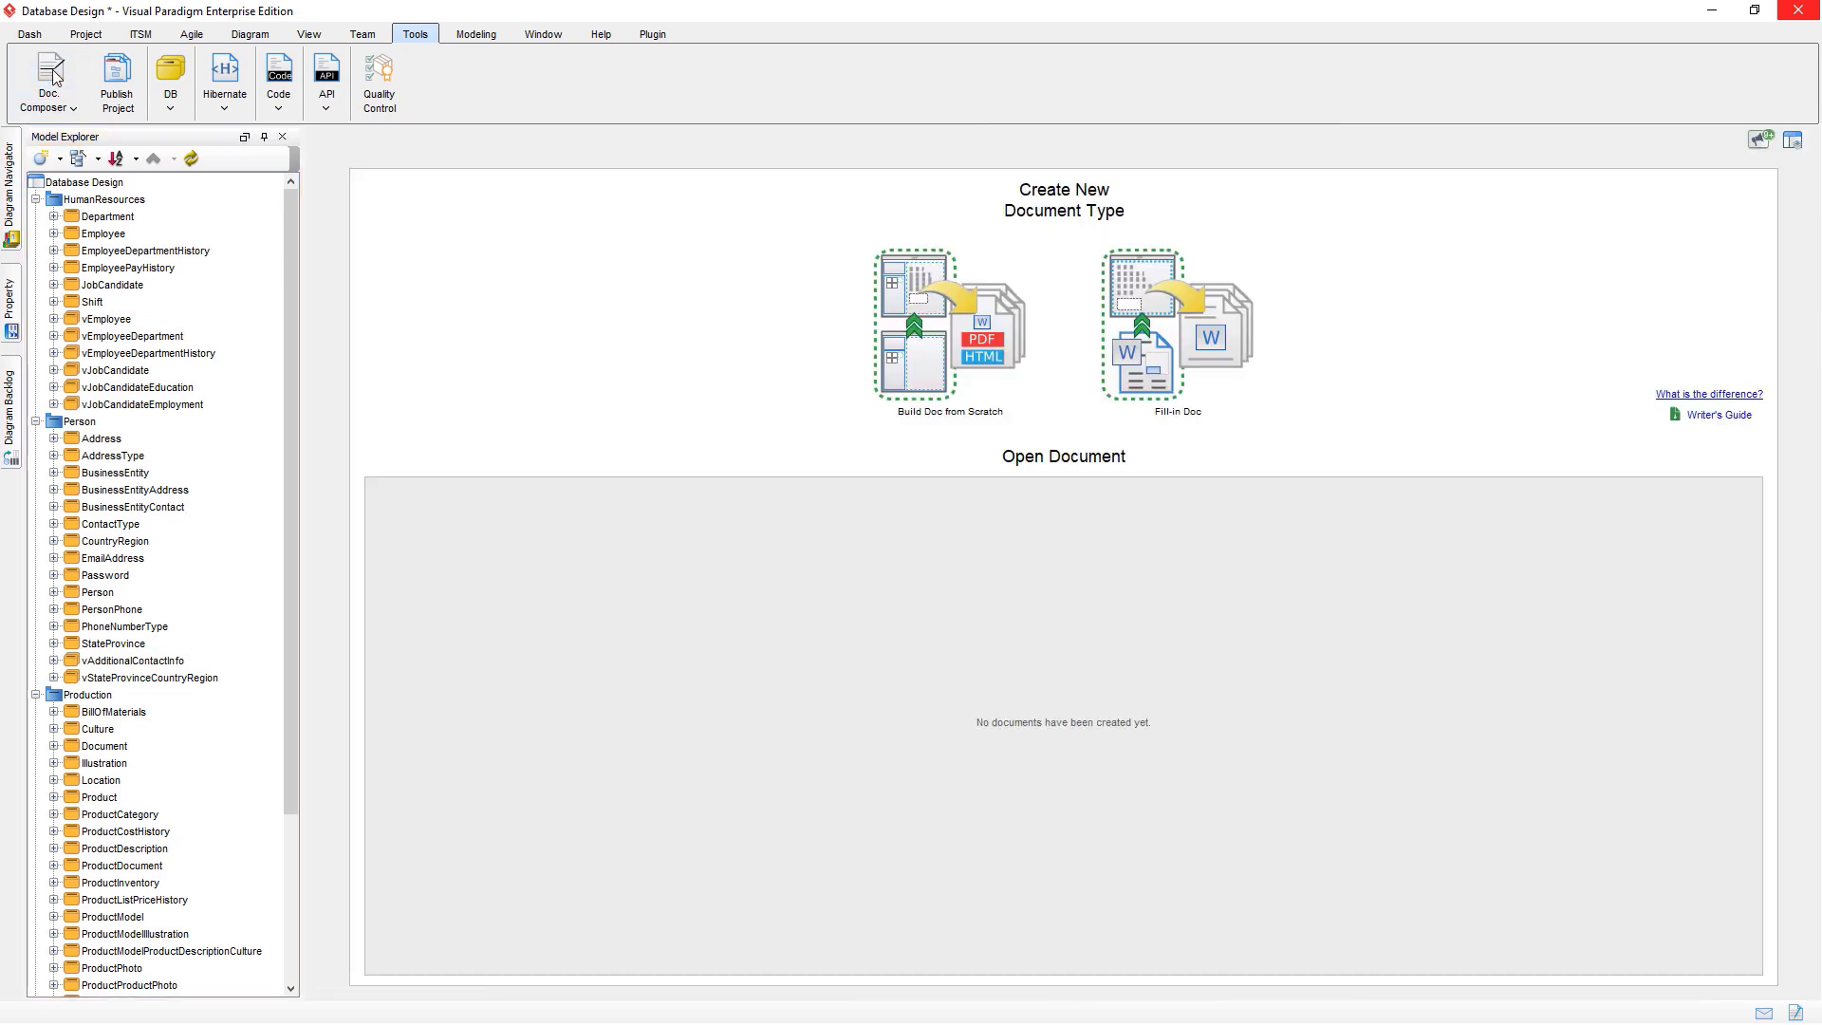
left_click(907, 353)
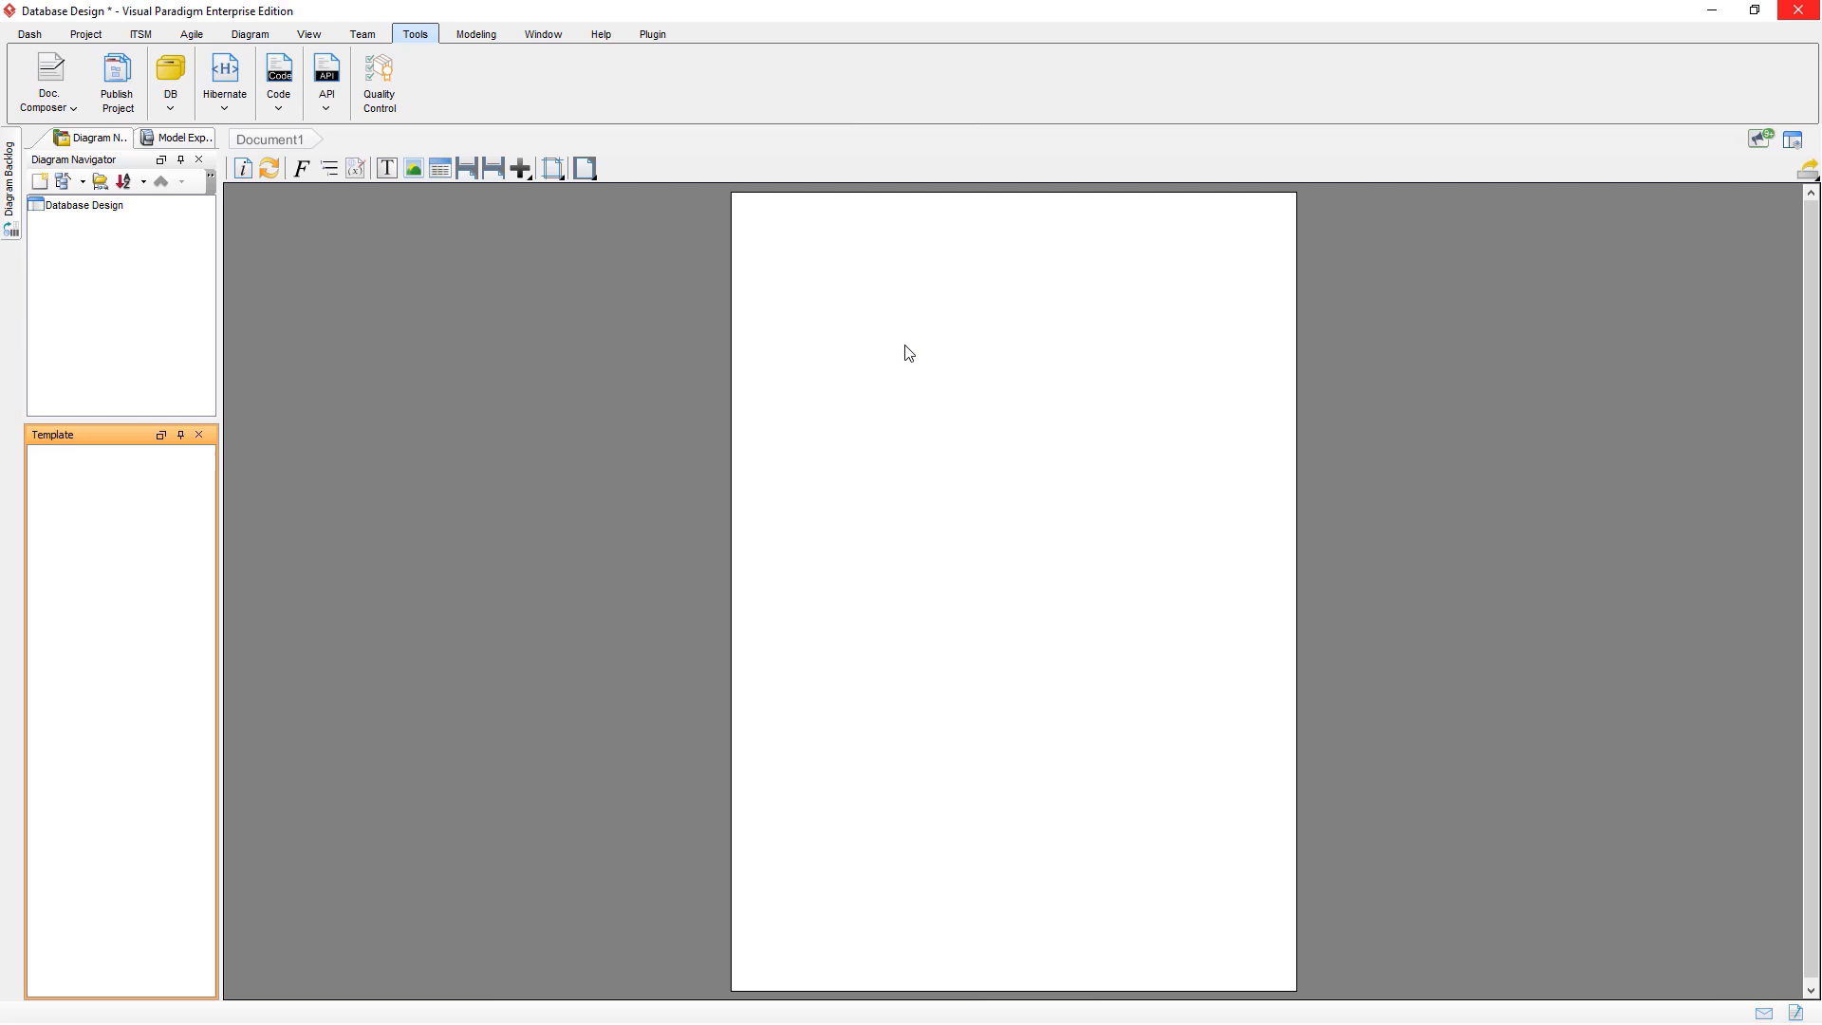
left_click(241, 171)
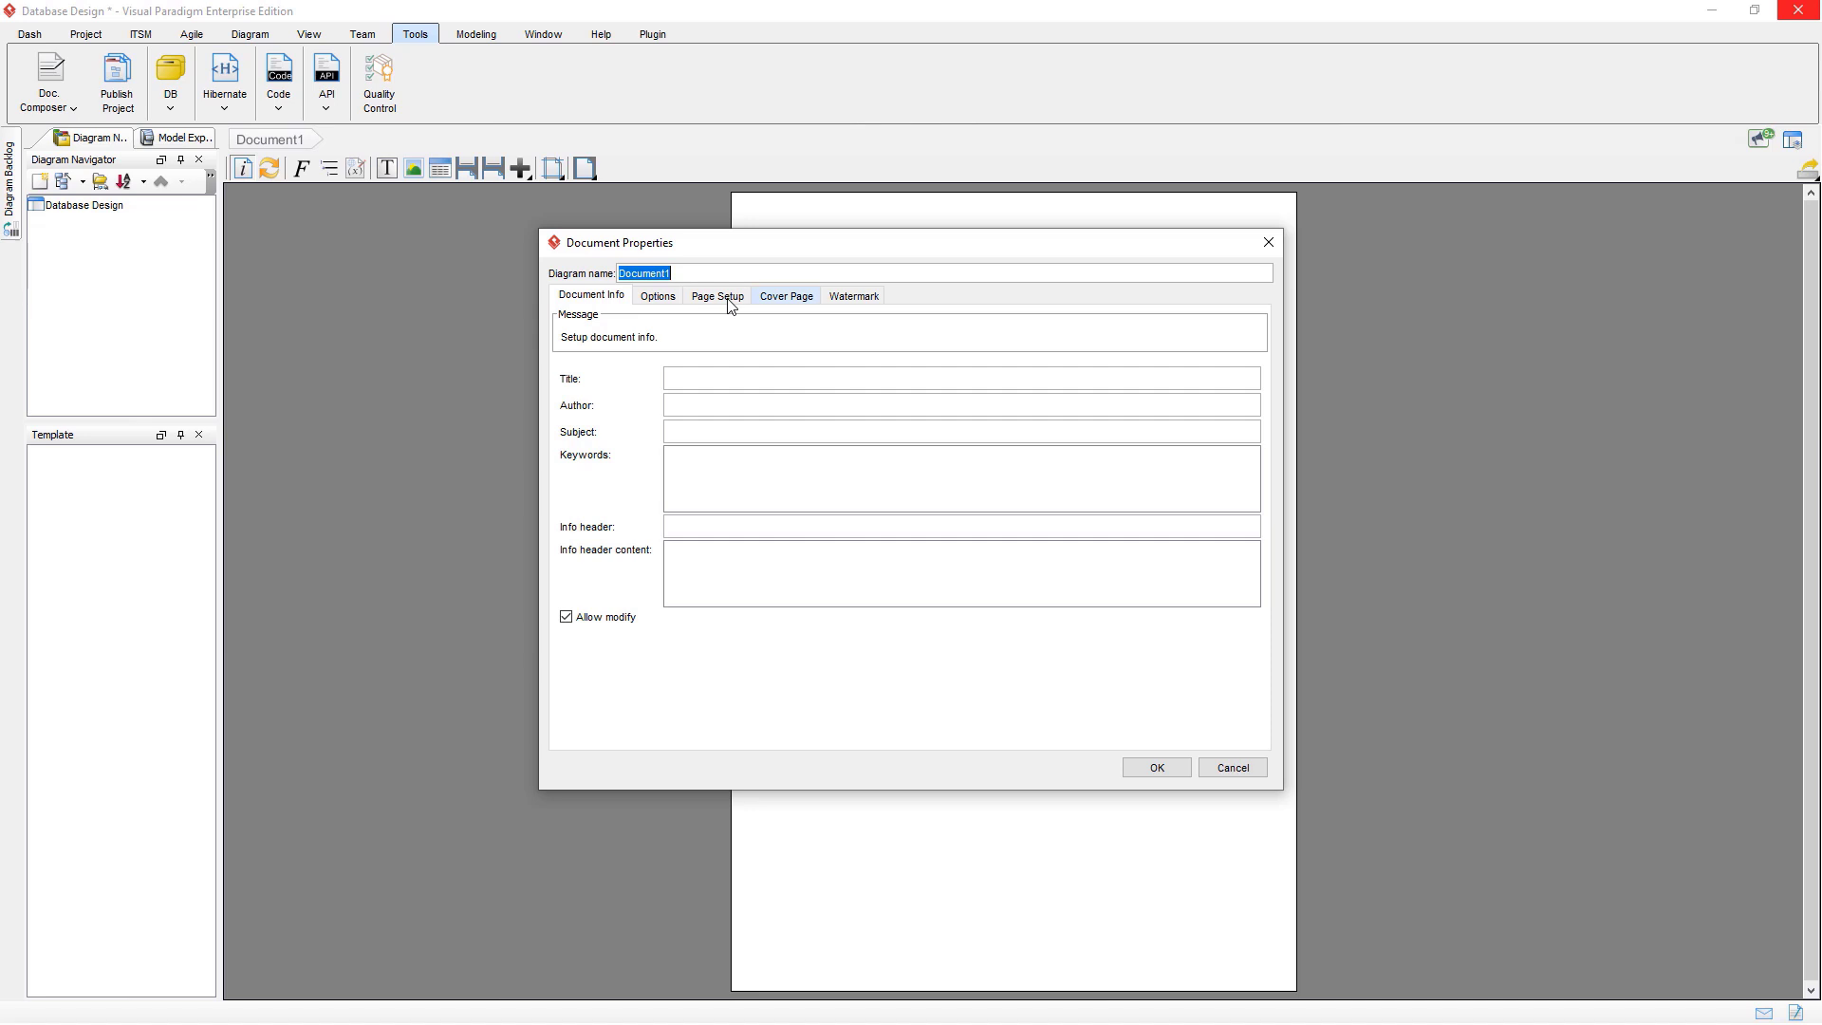
left_click(728, 300)
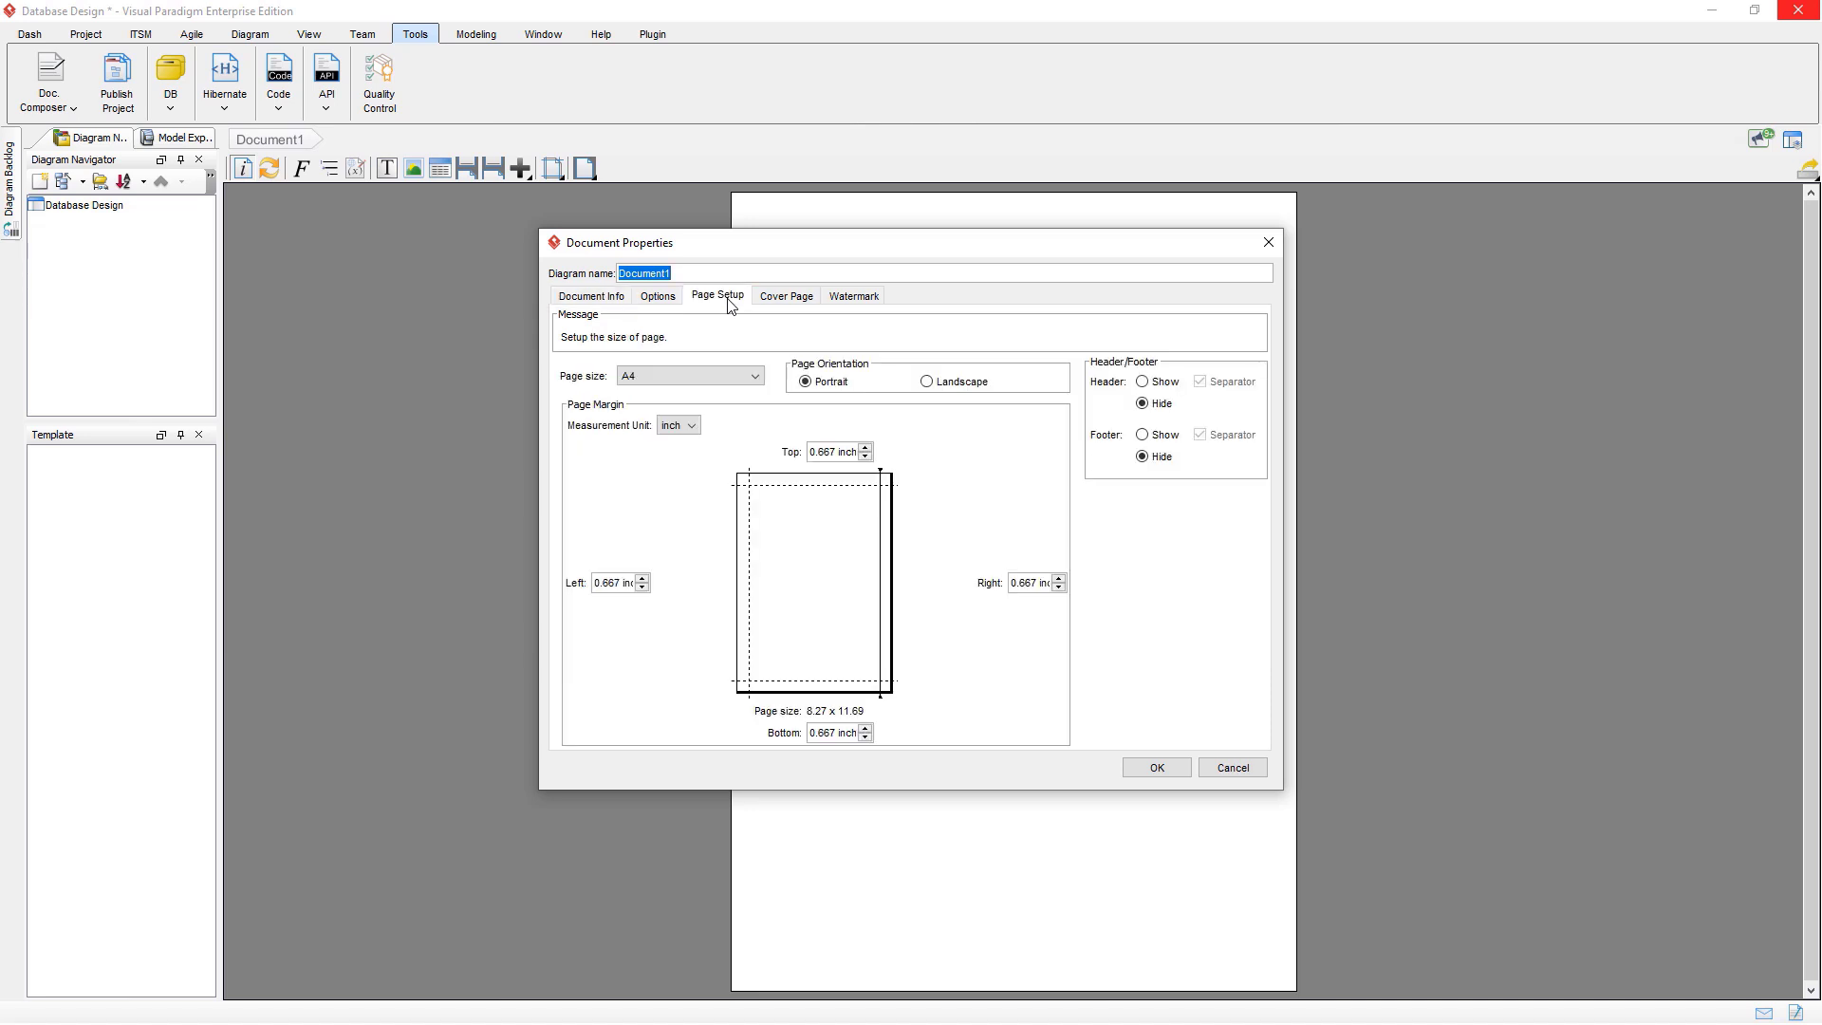
left_click(949, 389)
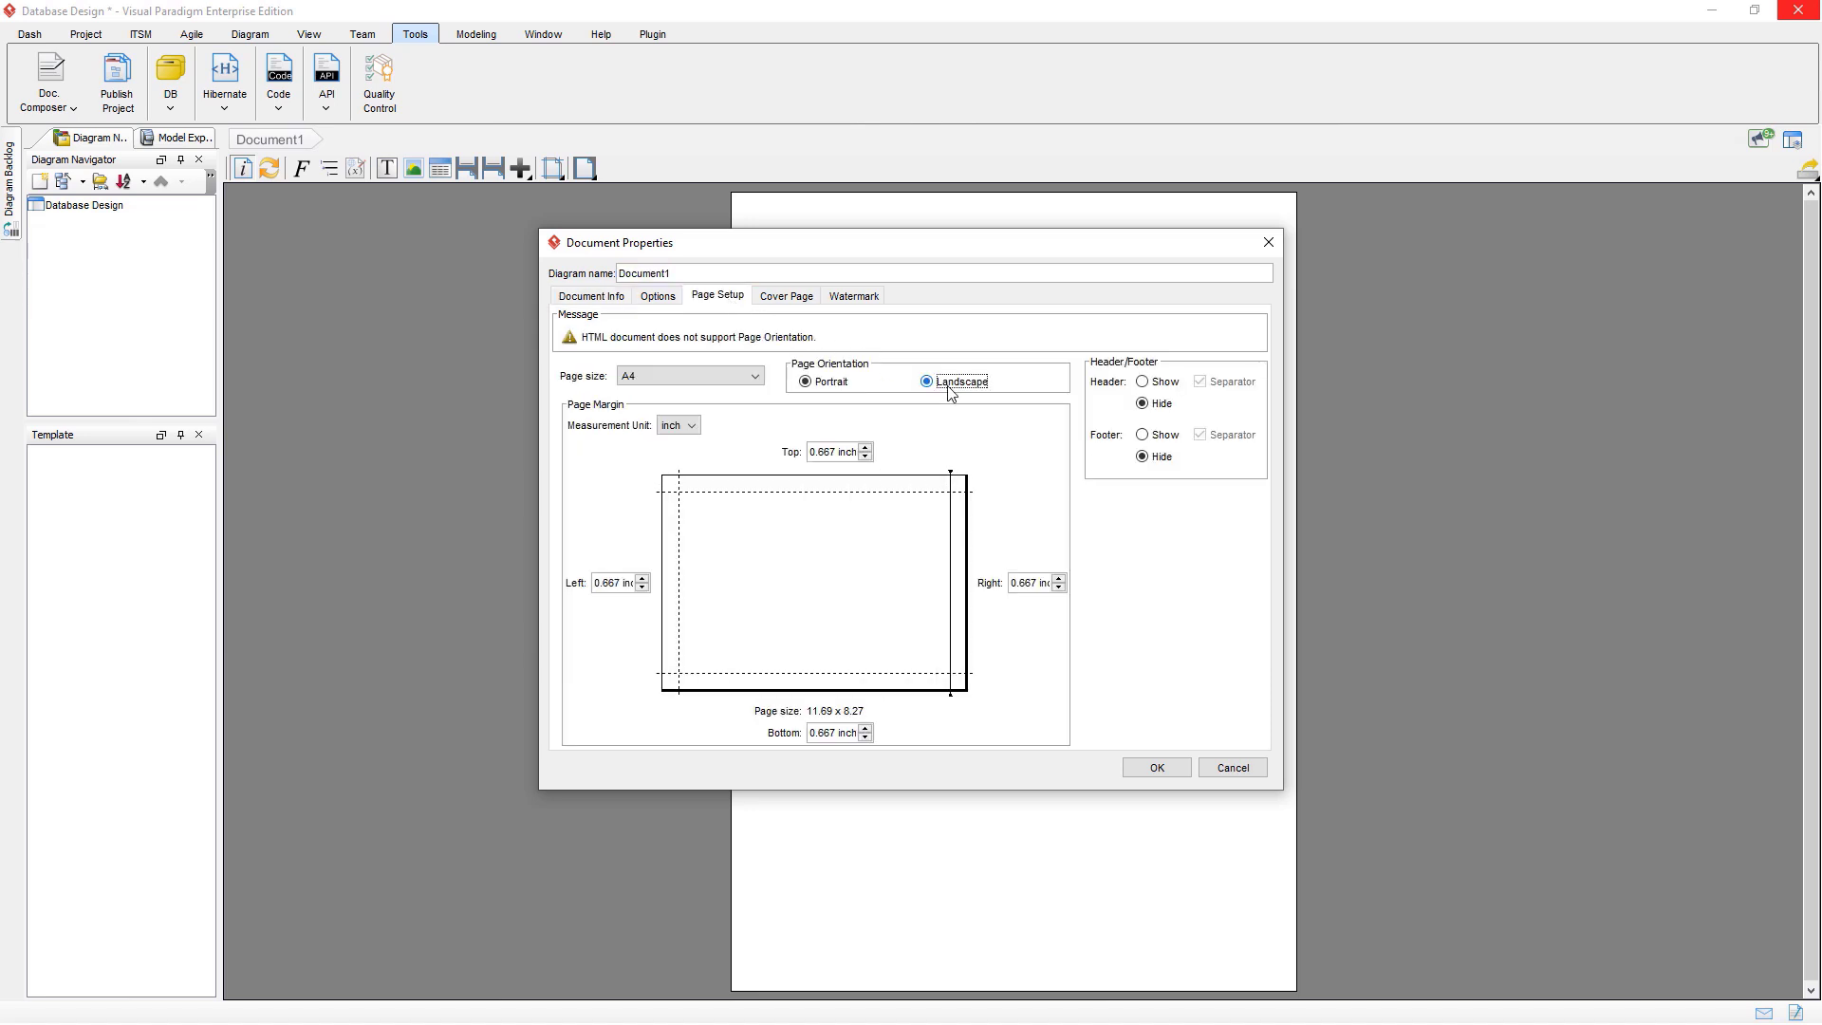
left_click(793, 297)
left_click(692, 395)
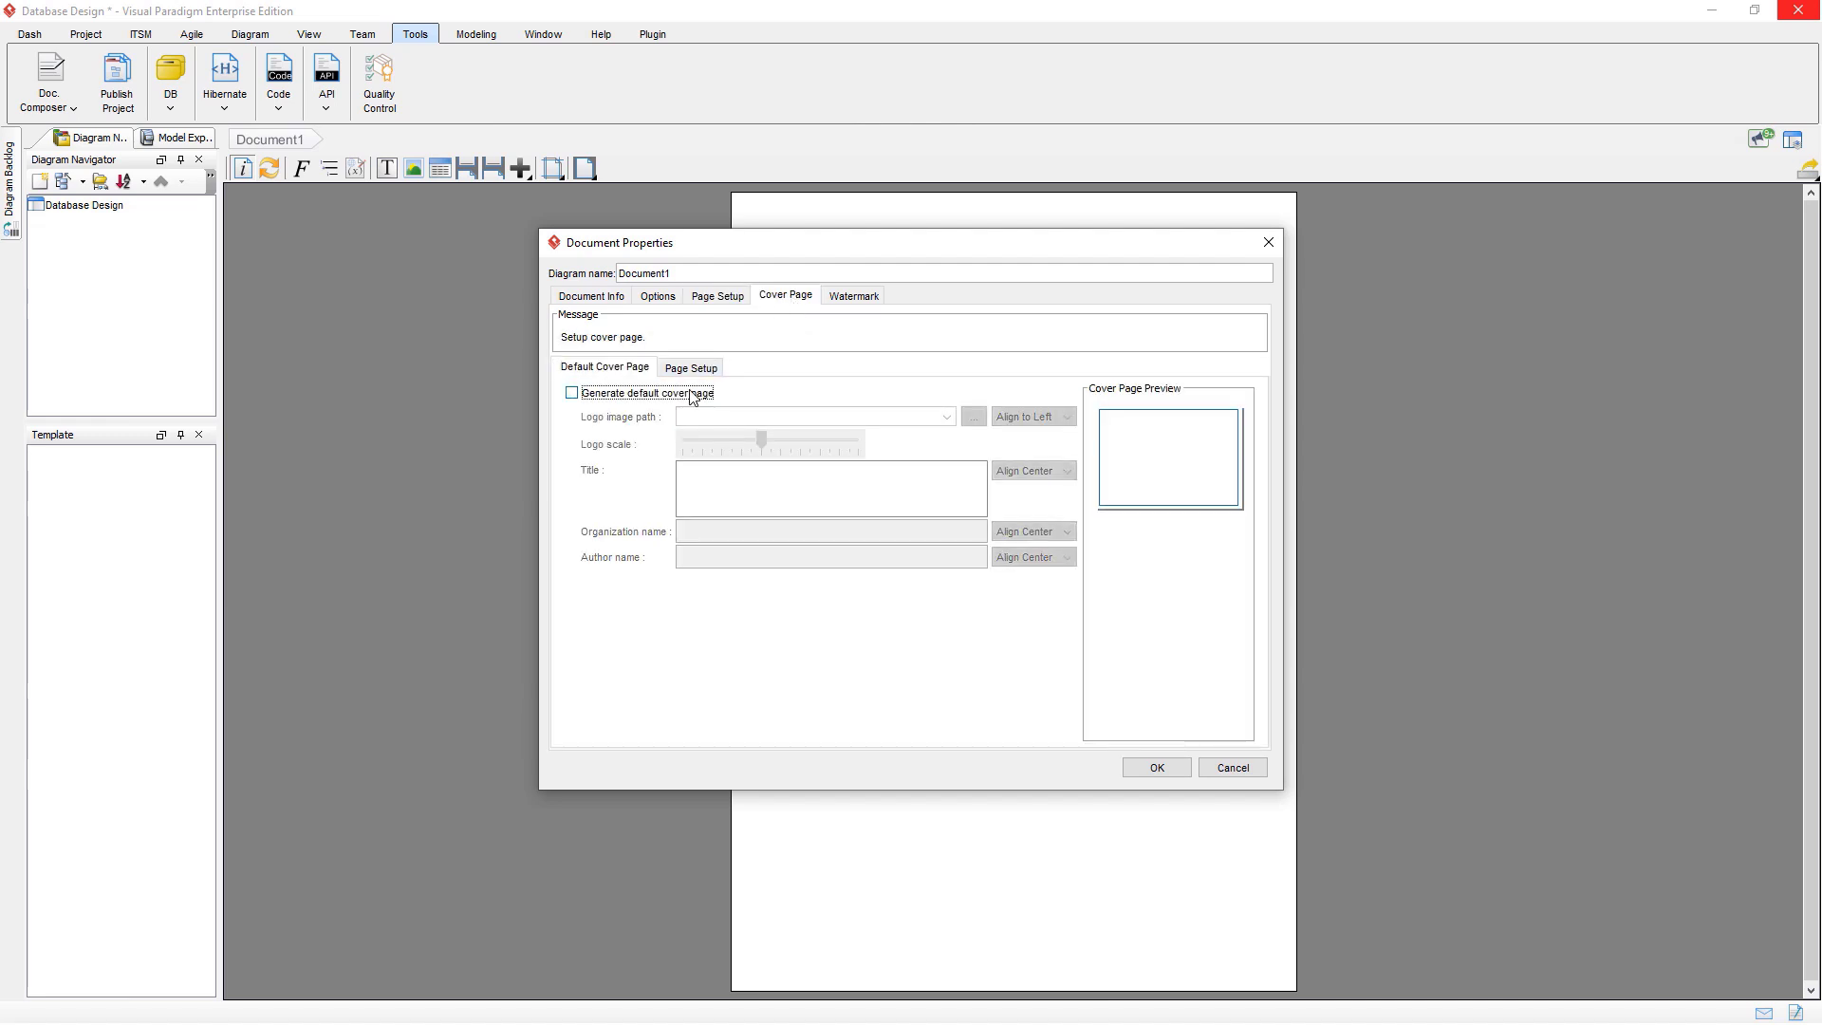
left_click(1157, 768)
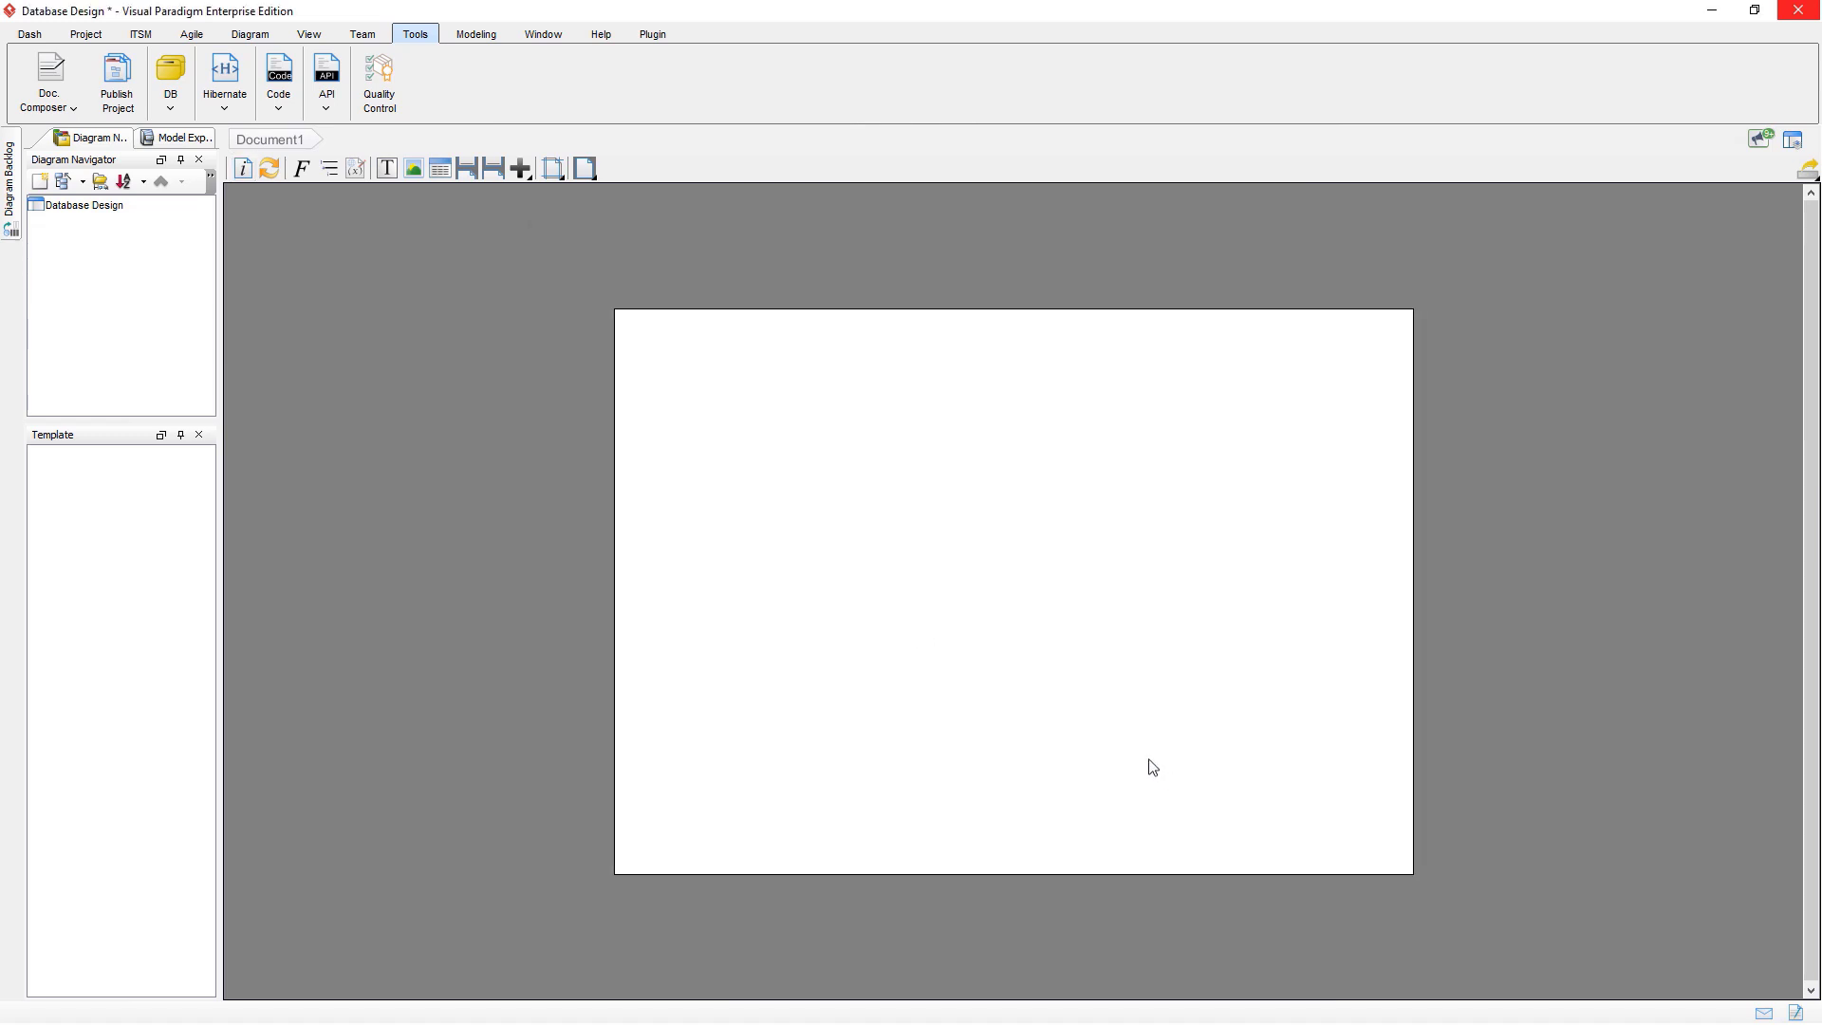
- Add the title text "Full Database Specification" to the blank page and apply a heading style to it
left_click(381, 176)
type("Full Database Specification")
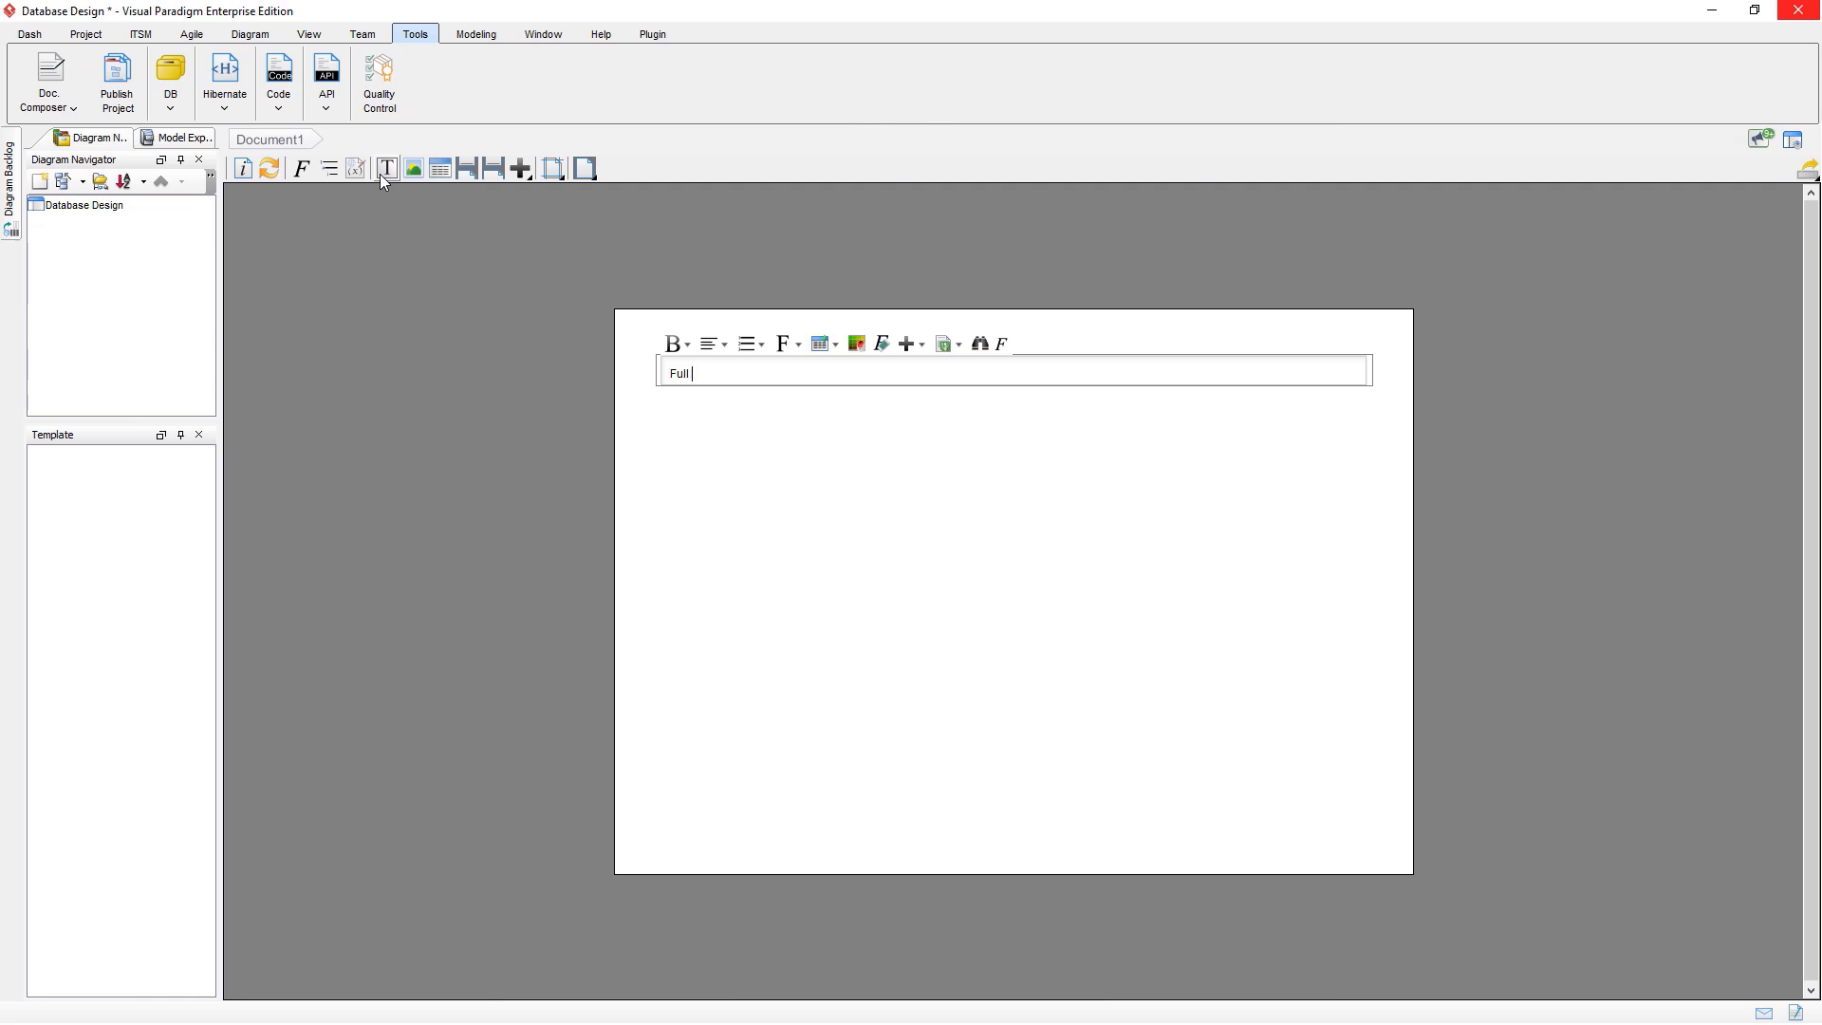
key("ctrl+a")
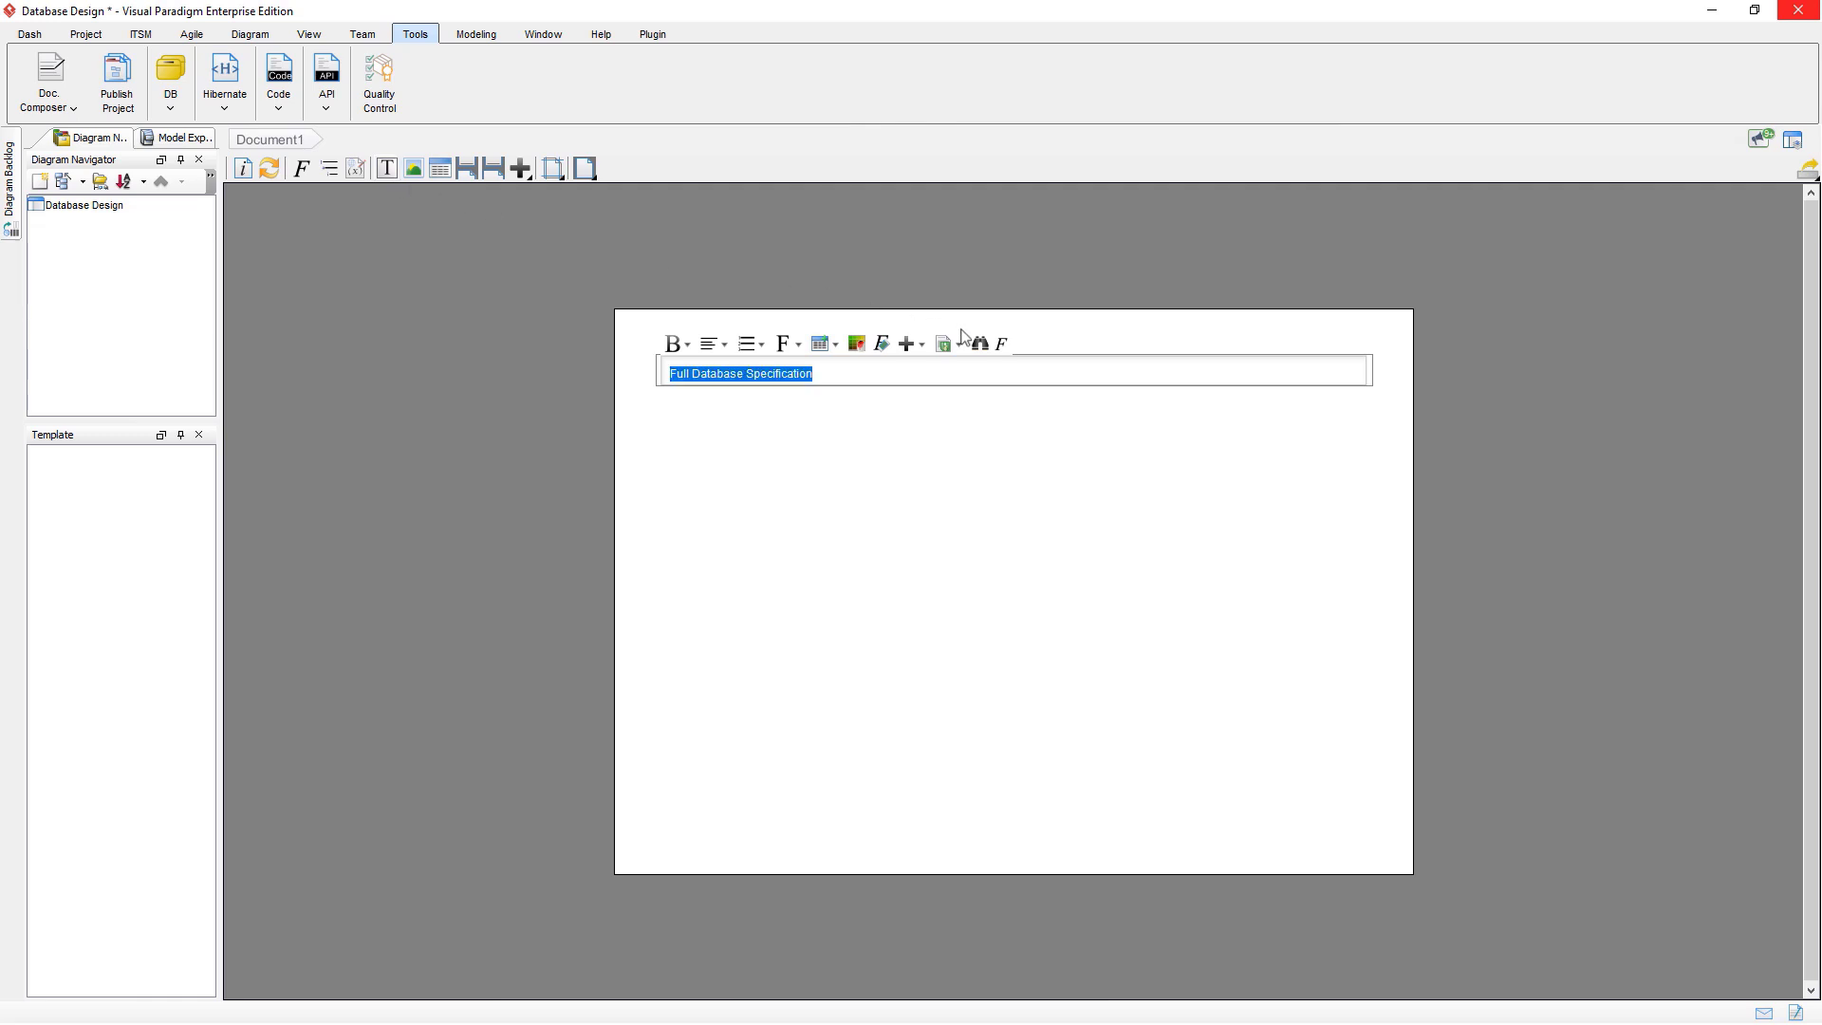
left_click(1001, 344)
left_click(771, 397)
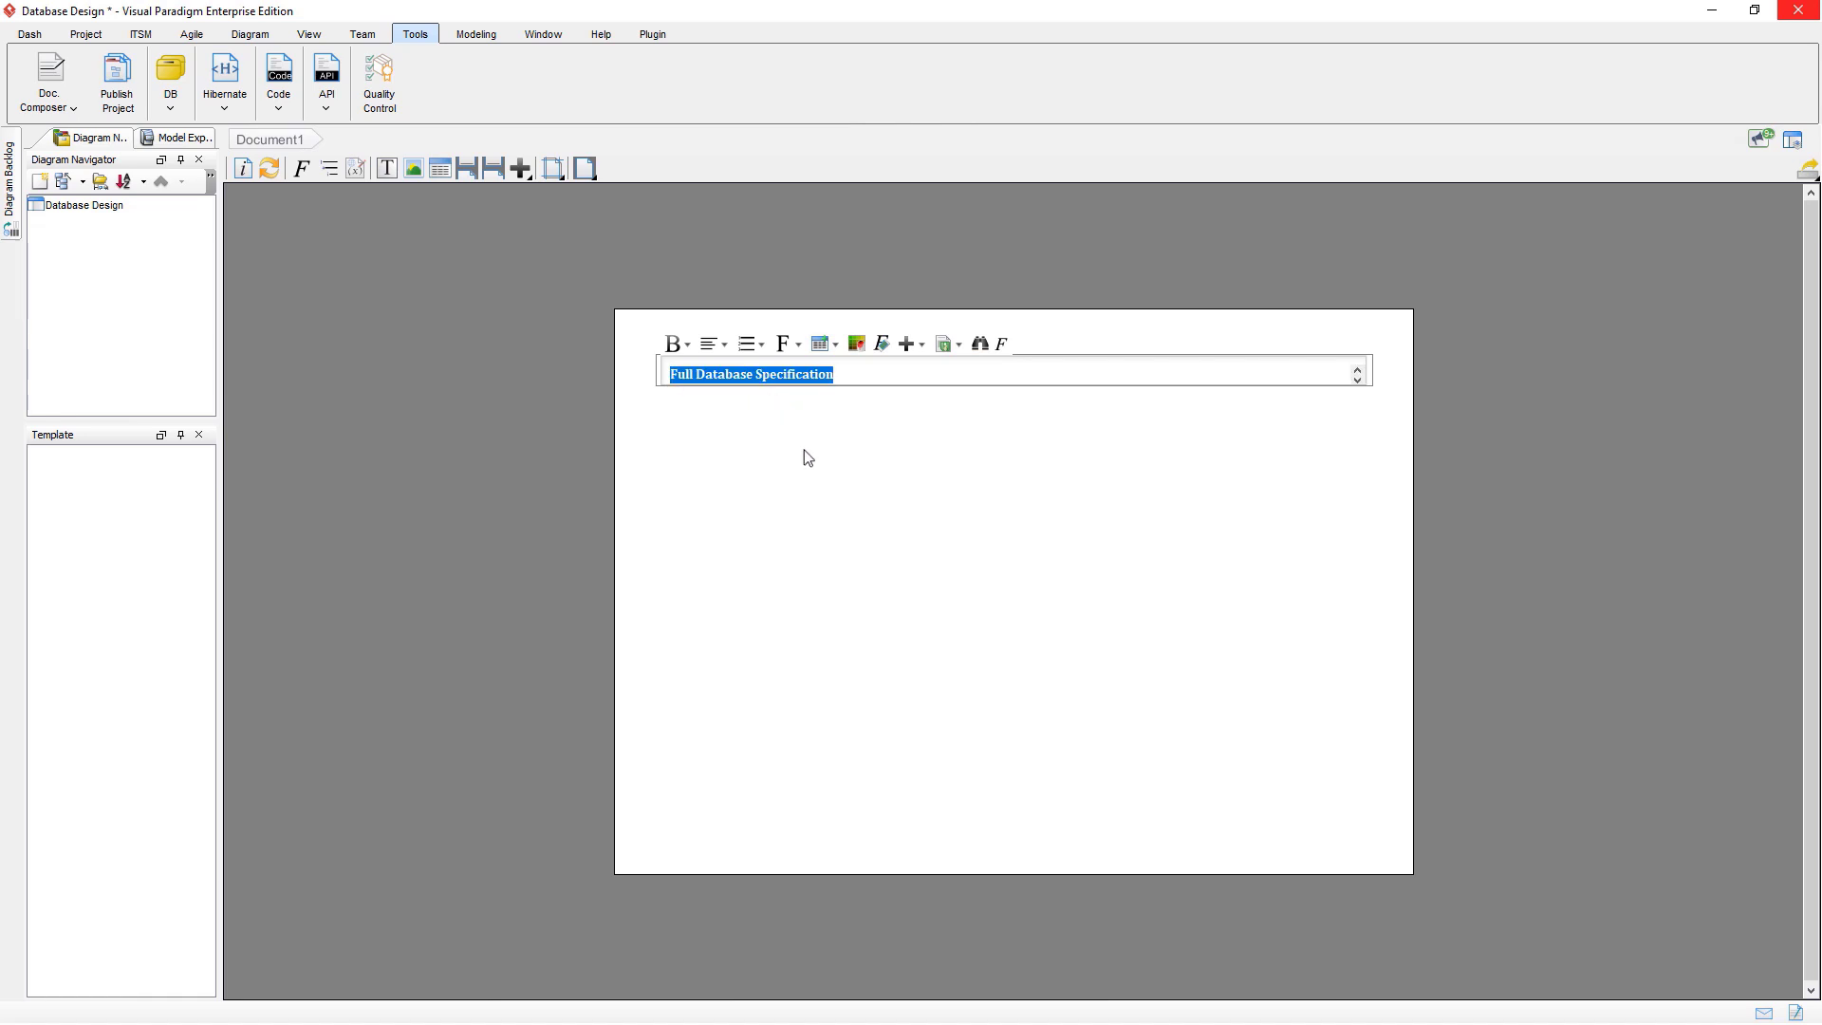
left_click(816, 482)
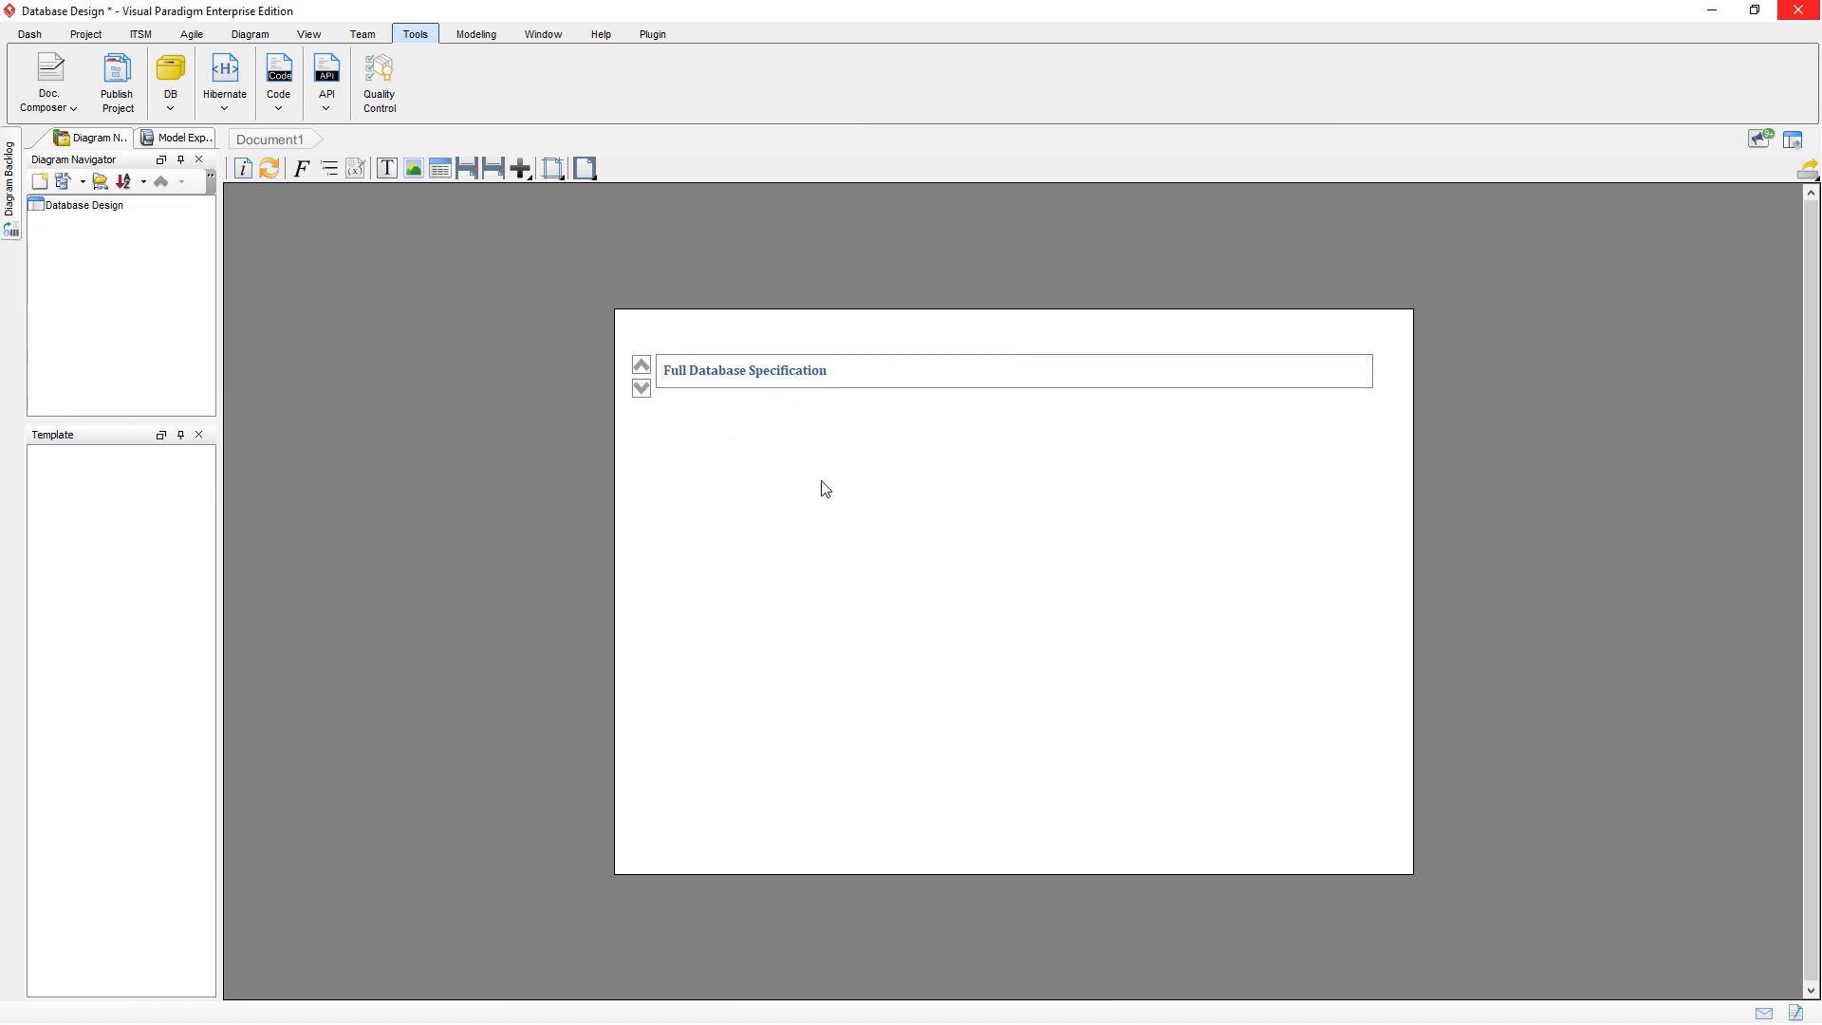
- Add a Loop template for the Database Design project to the document and include elements from all levels
left_click(184, 142)
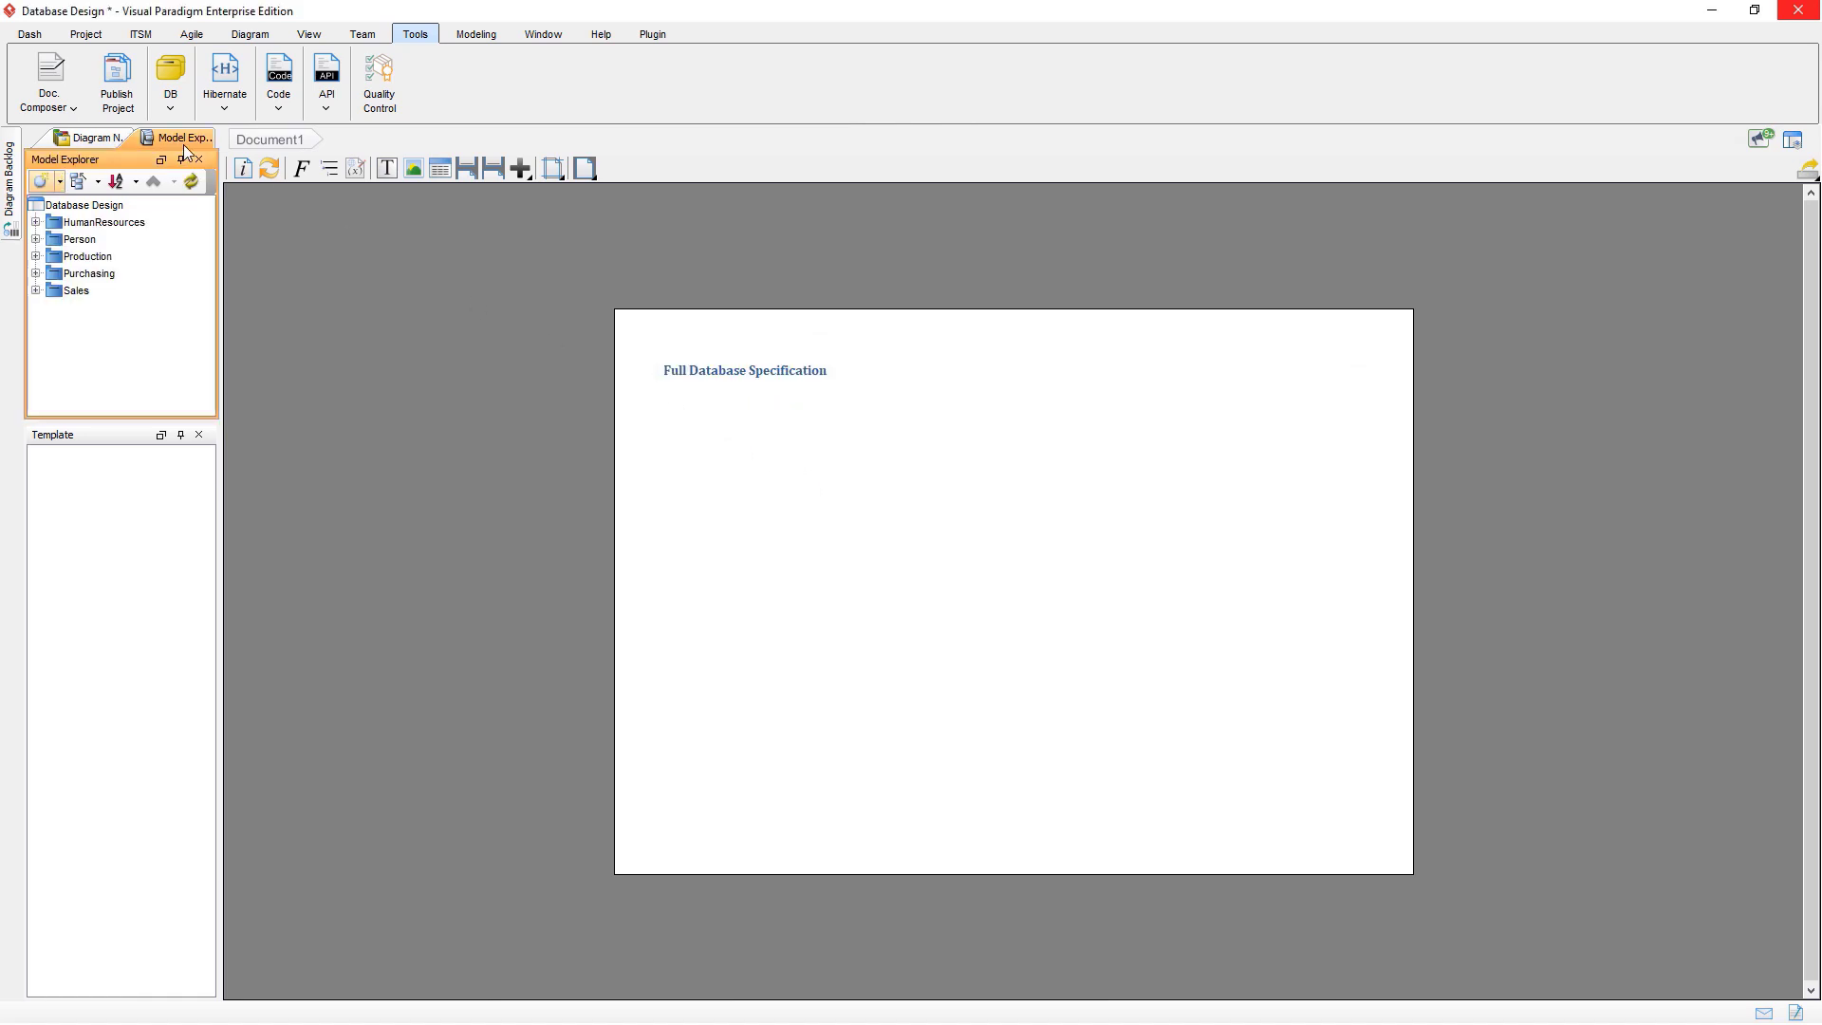
left_click(109, 209)
left_click_drag(82, 455, 756, 532)
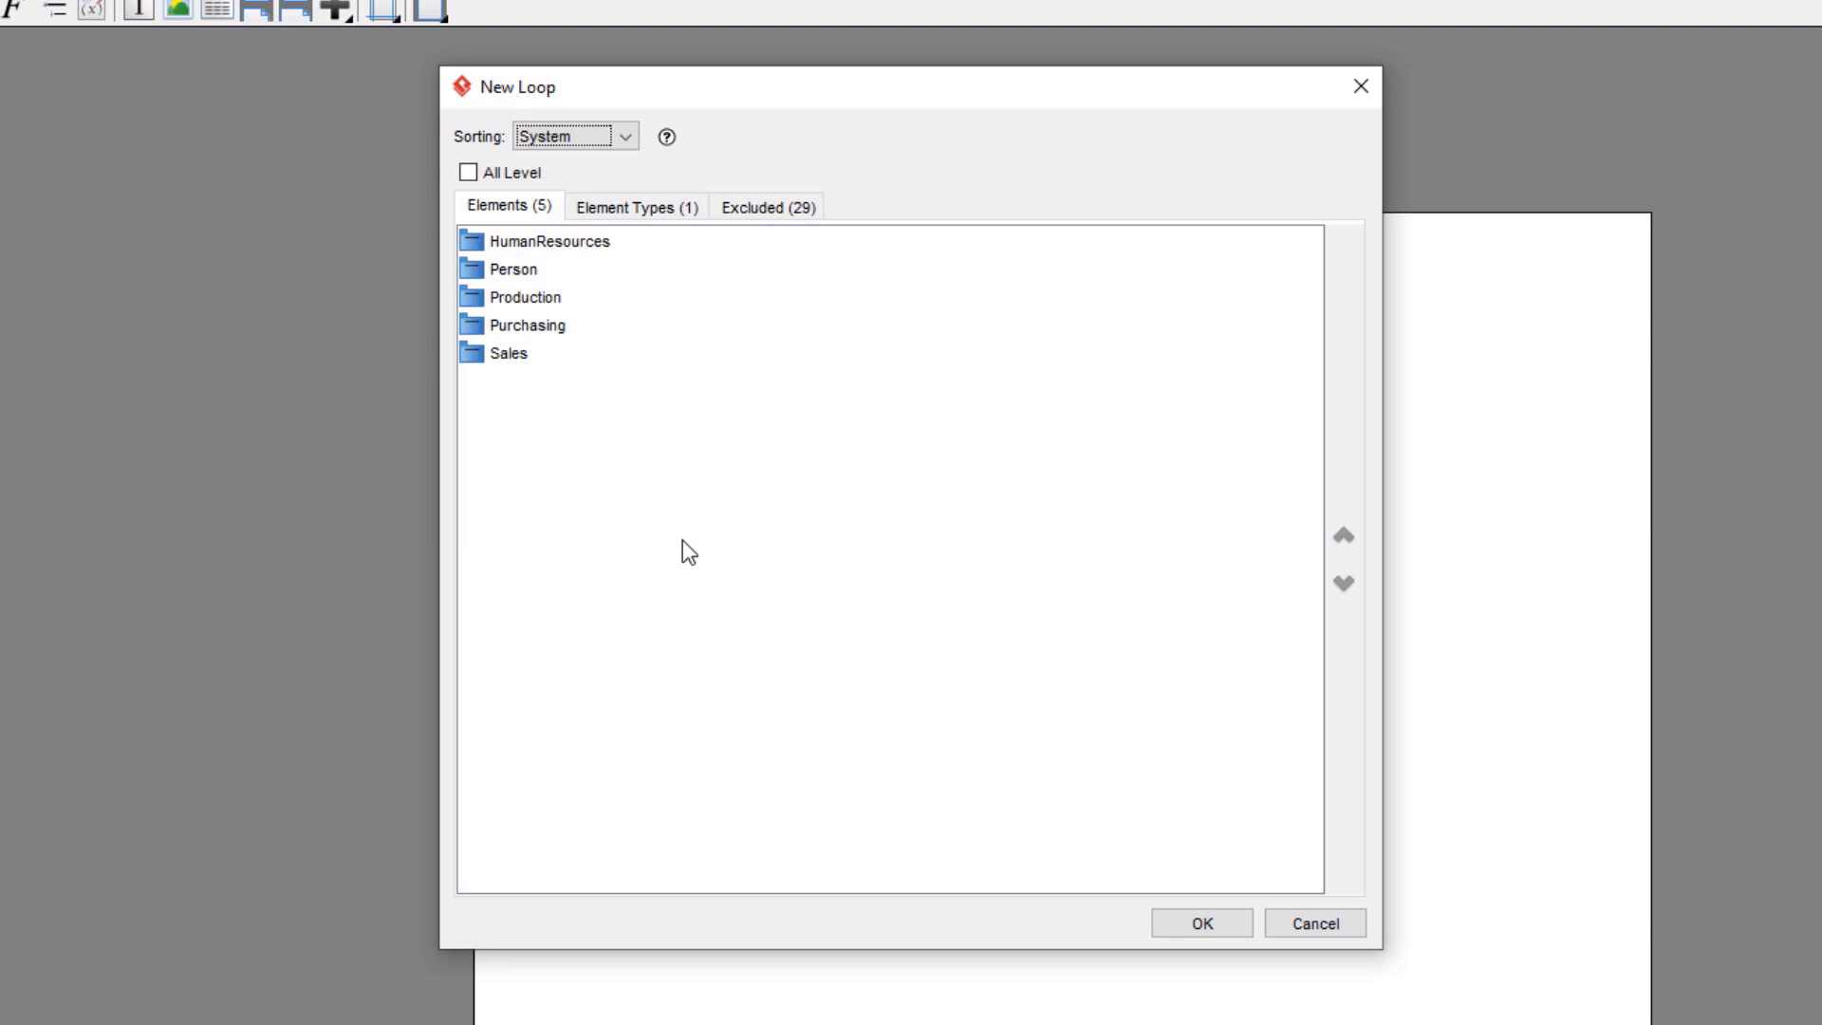
left_click(529, 173)
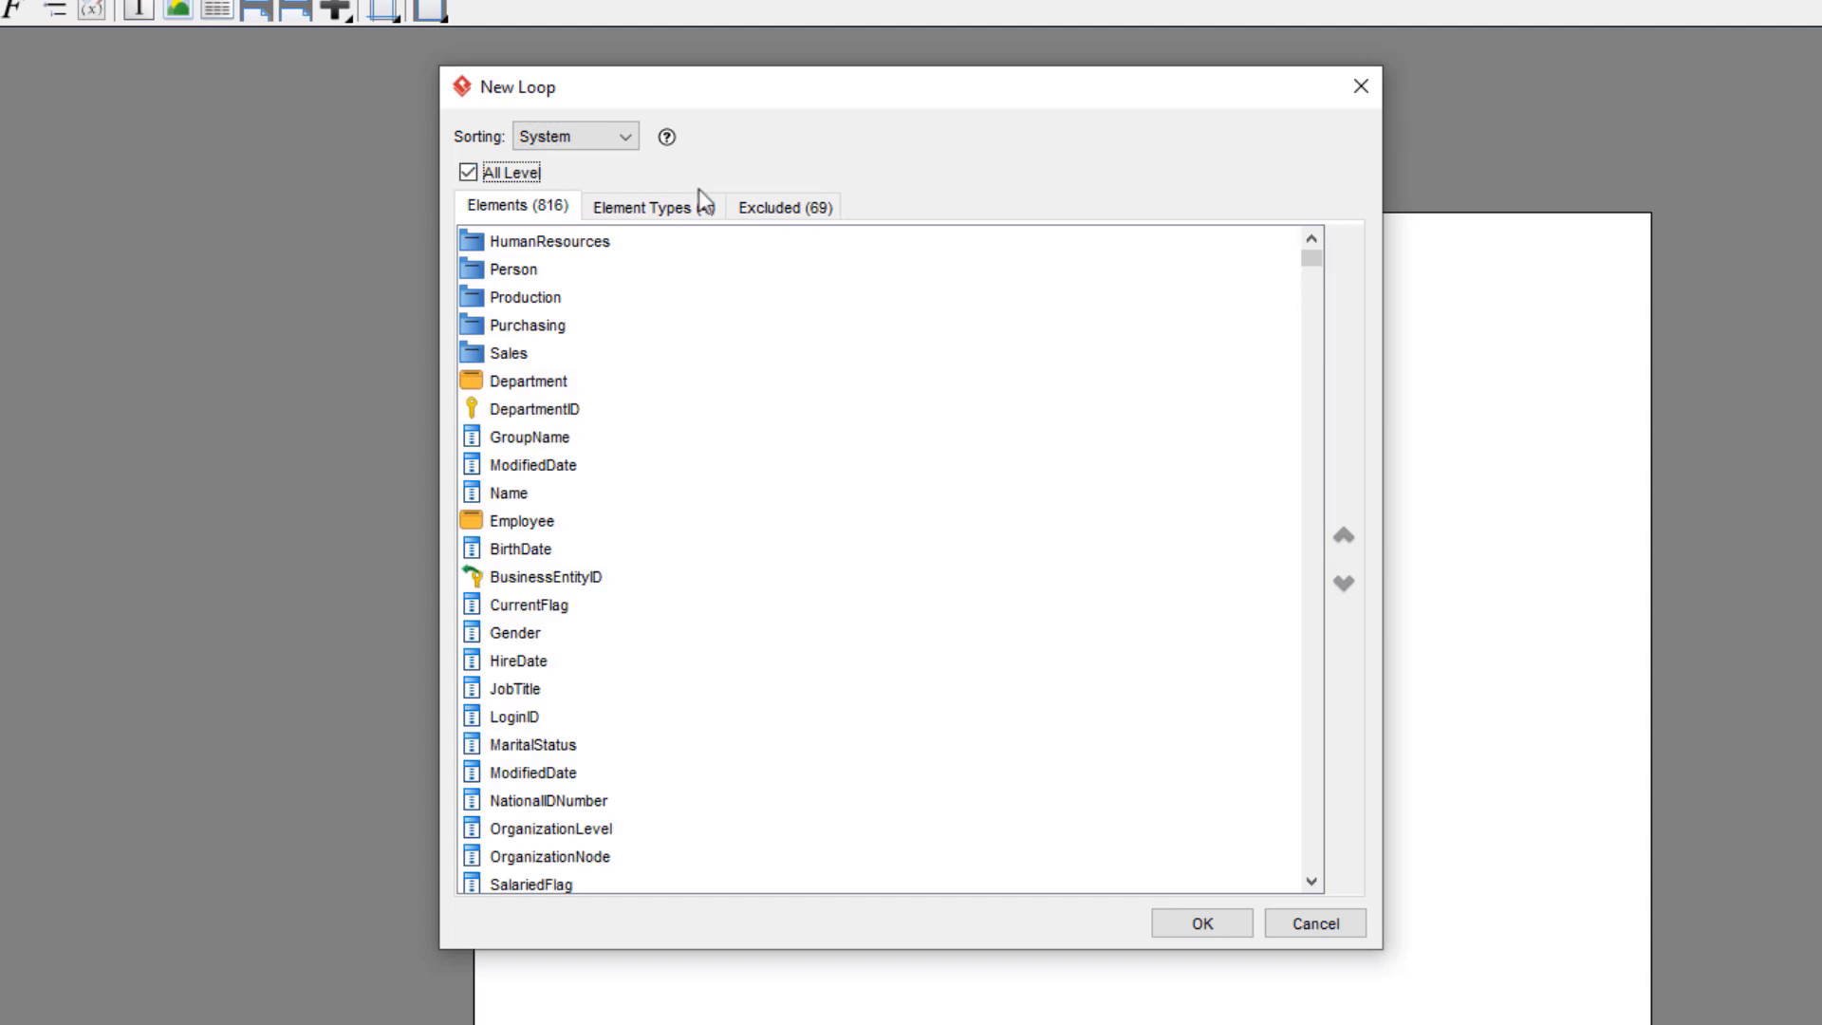
left_click_drag(1310, 254, 1309, 316)
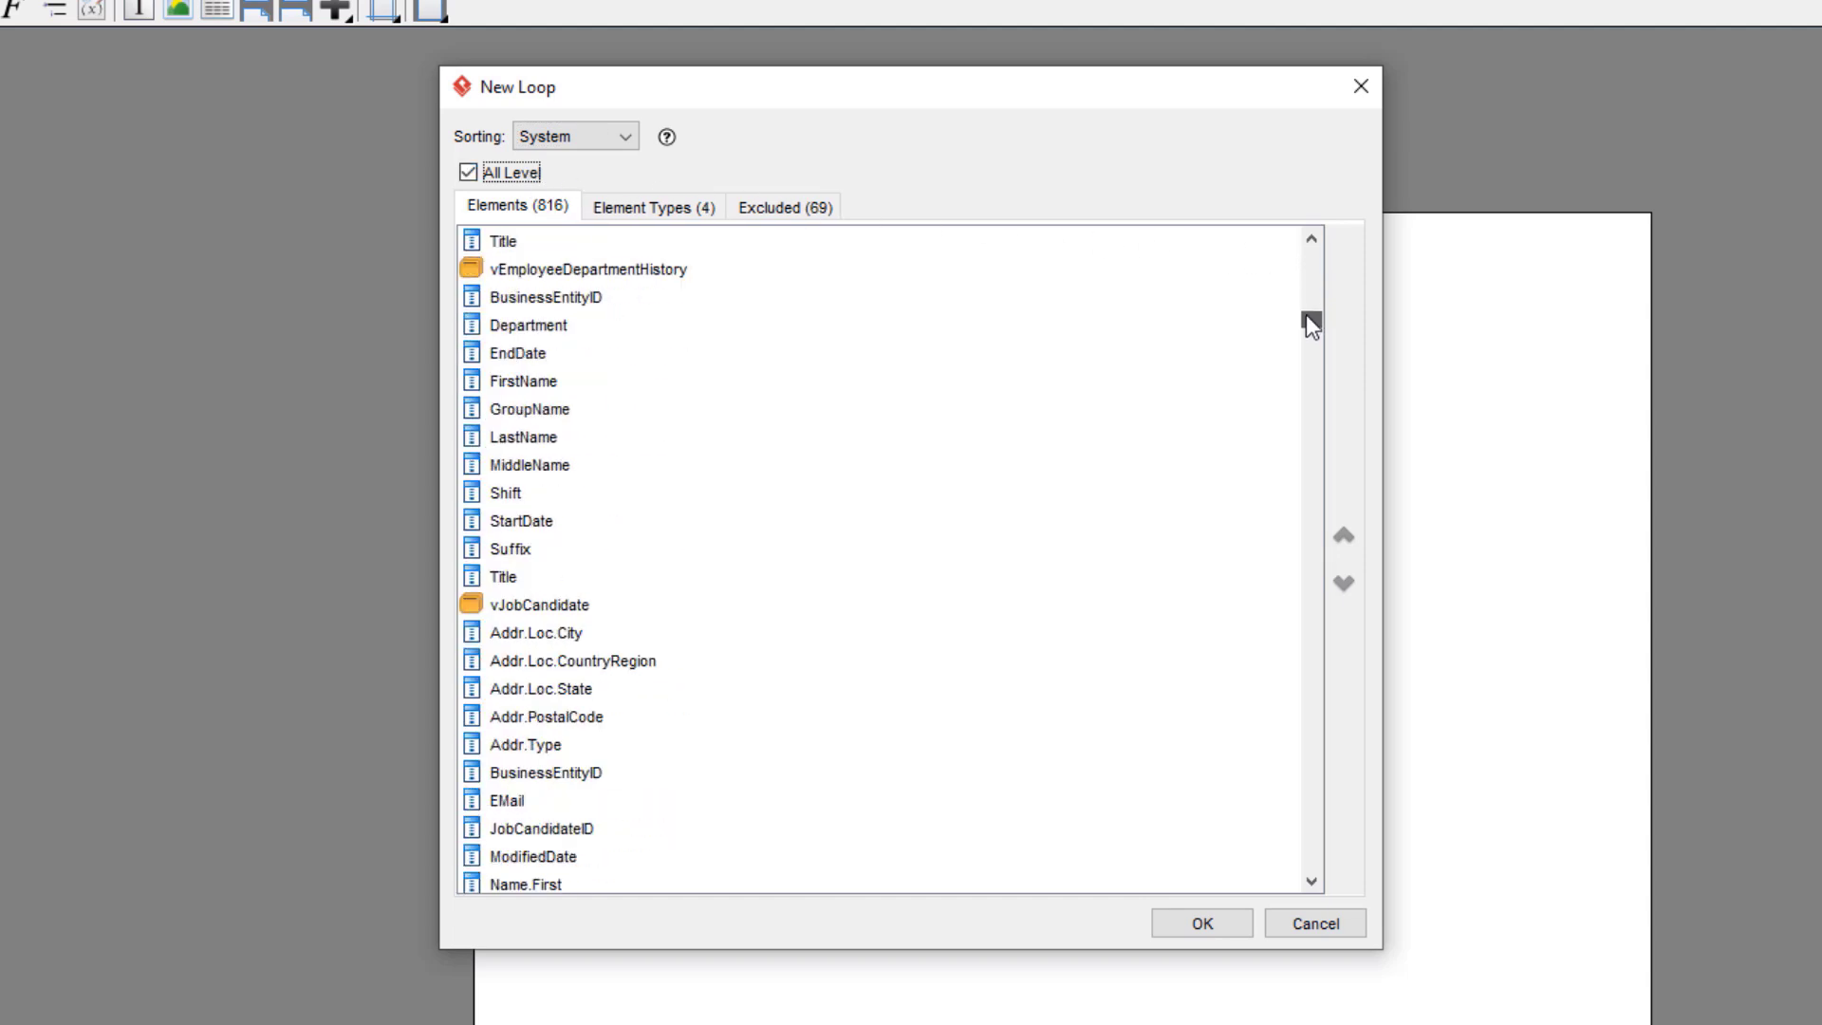
- Exclude the Column, Package and View types from the loop, and create it with the Data Specification template for Entity
left_click(662, 214)
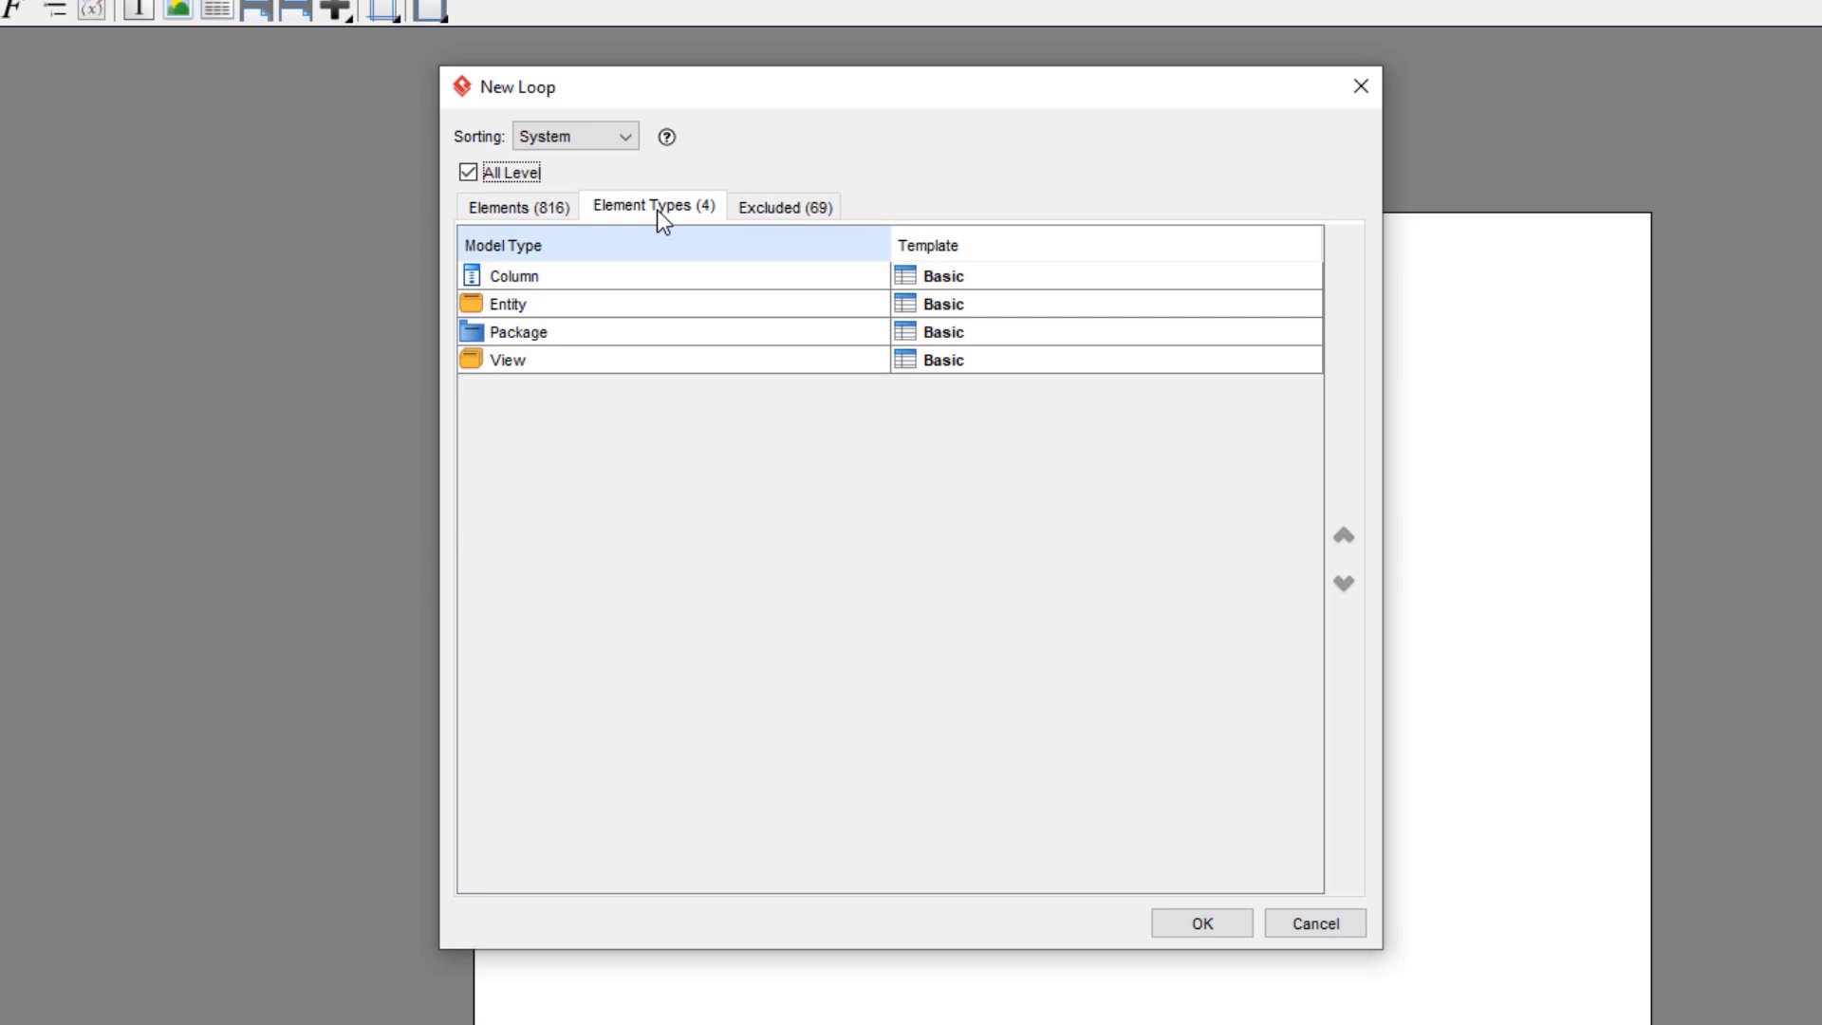
mouse_move(872, 279)
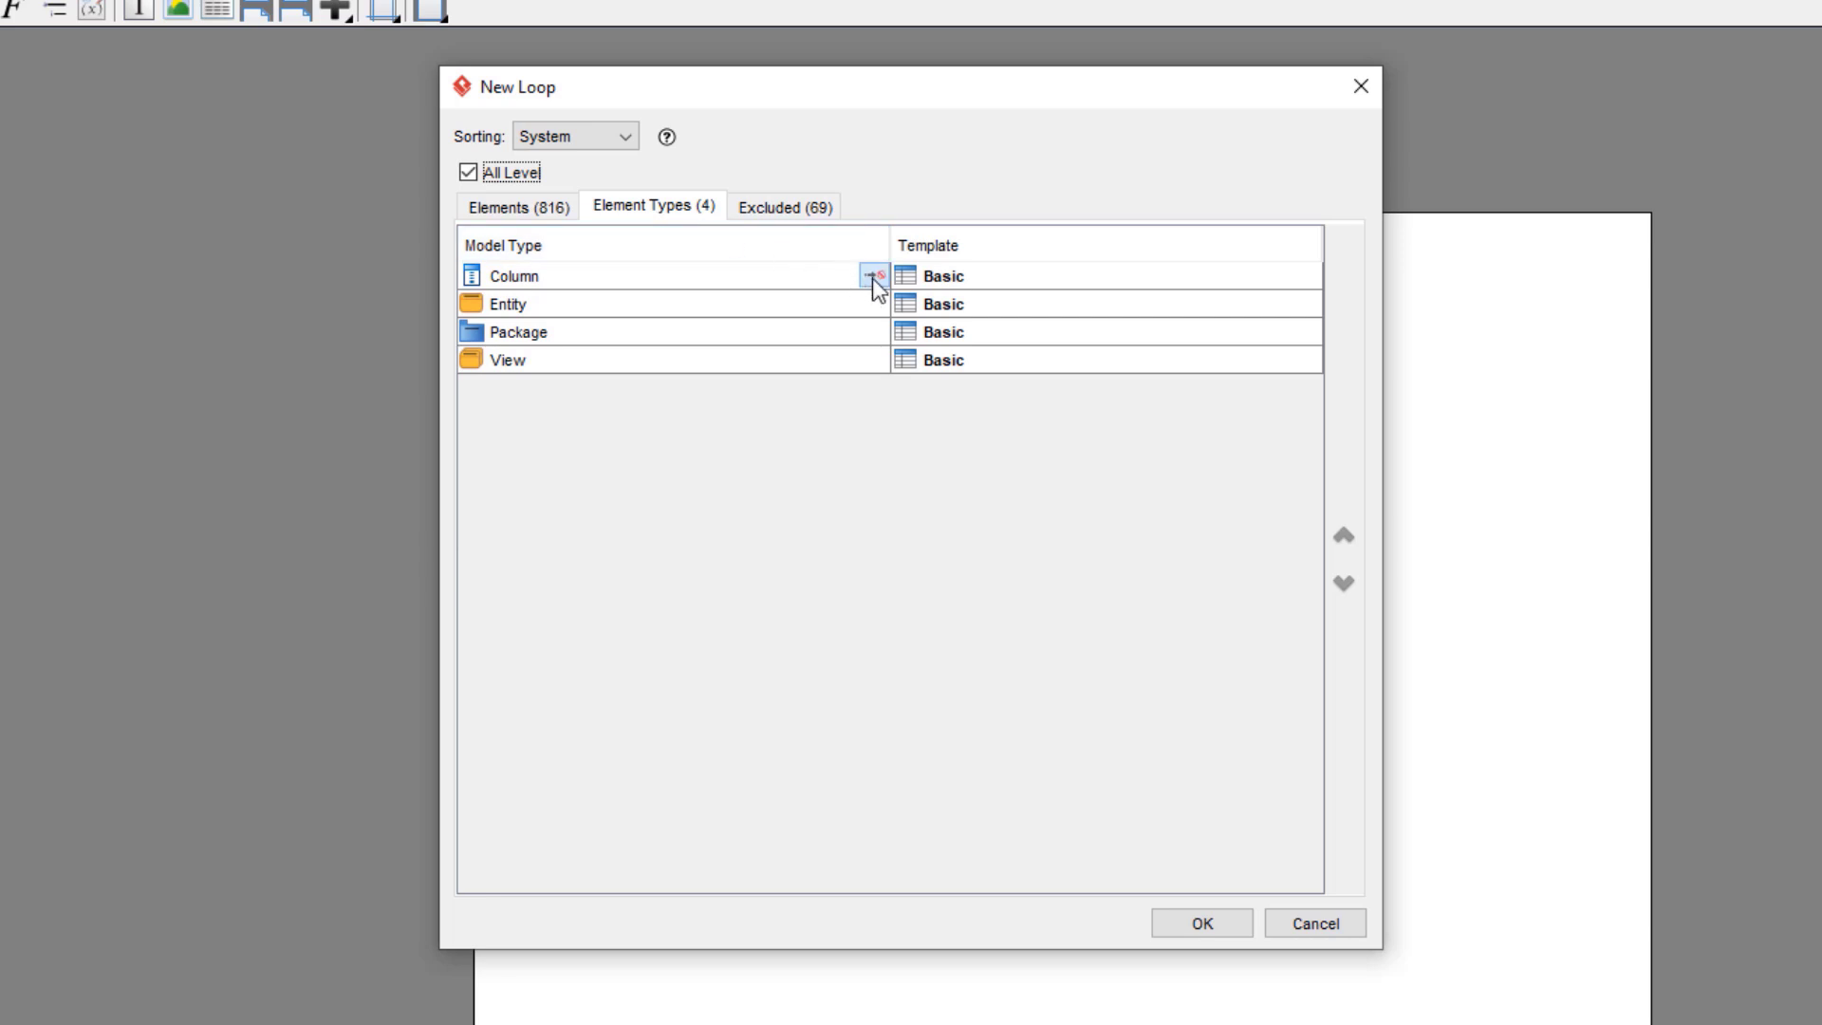
left_click(873, 277)
left_click(873, 298)
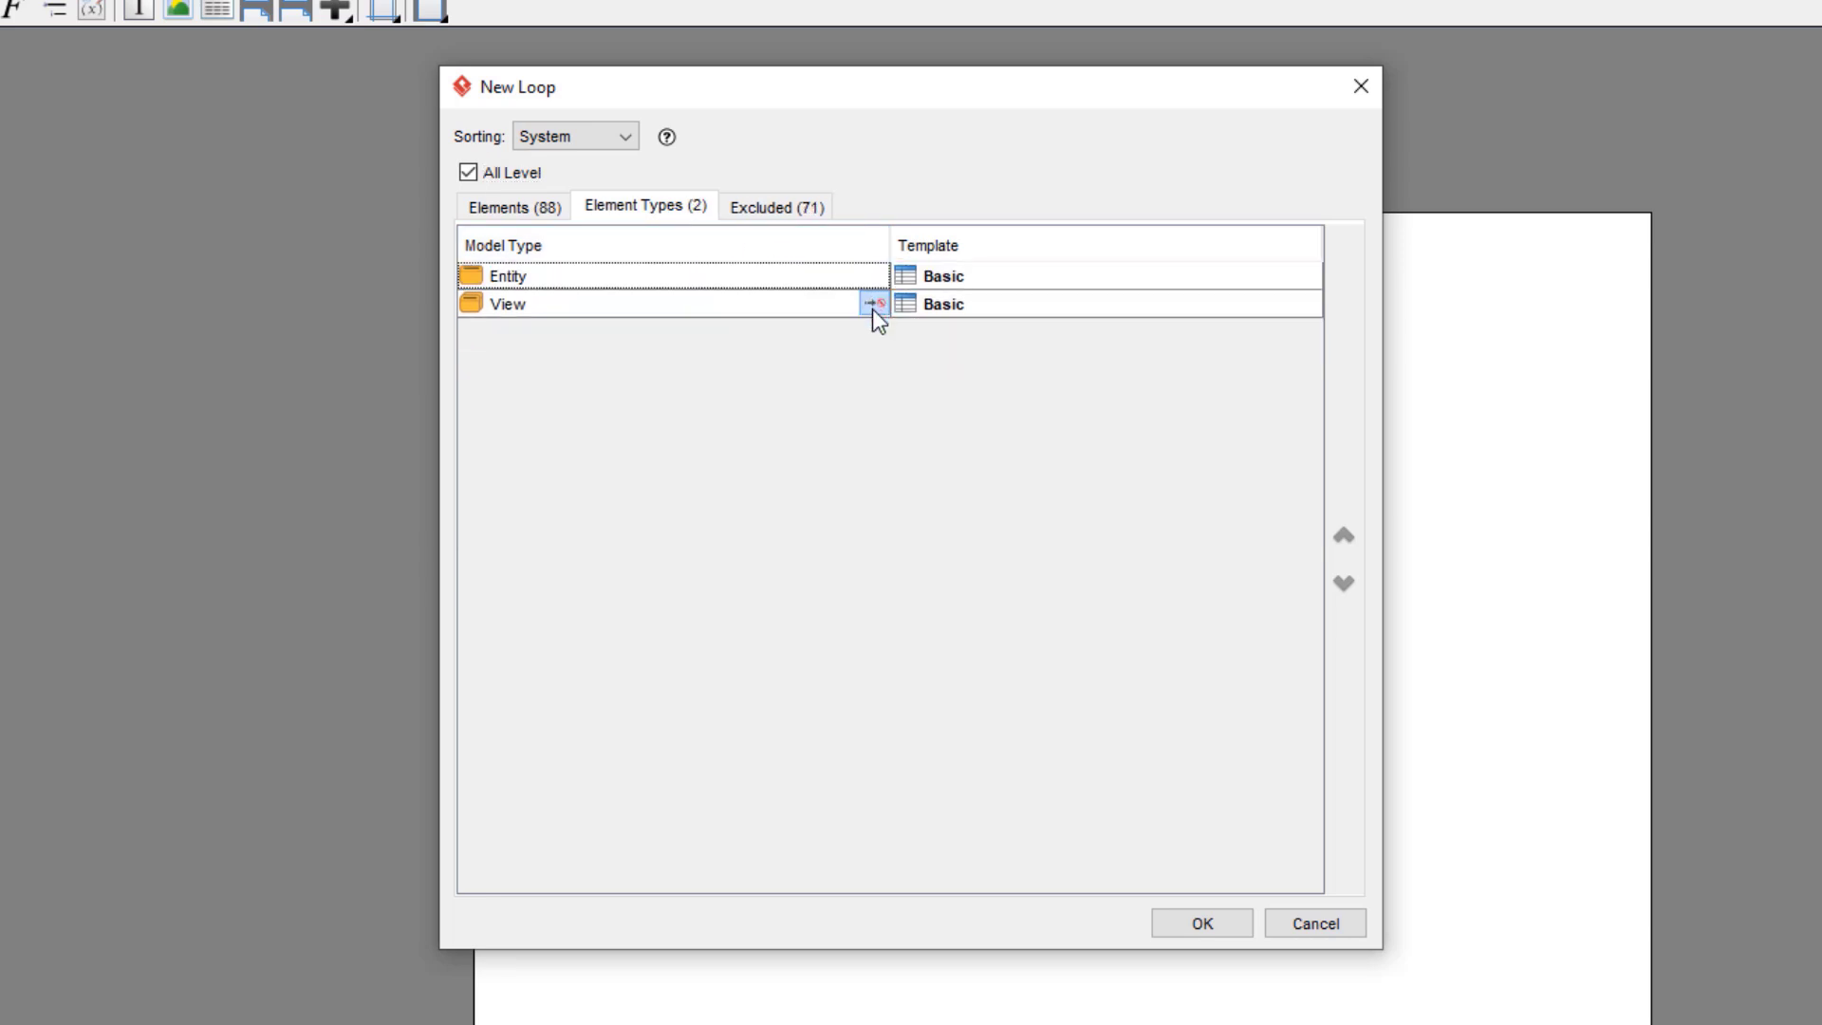
left_click(873, 306)
left_click(1188, 277)
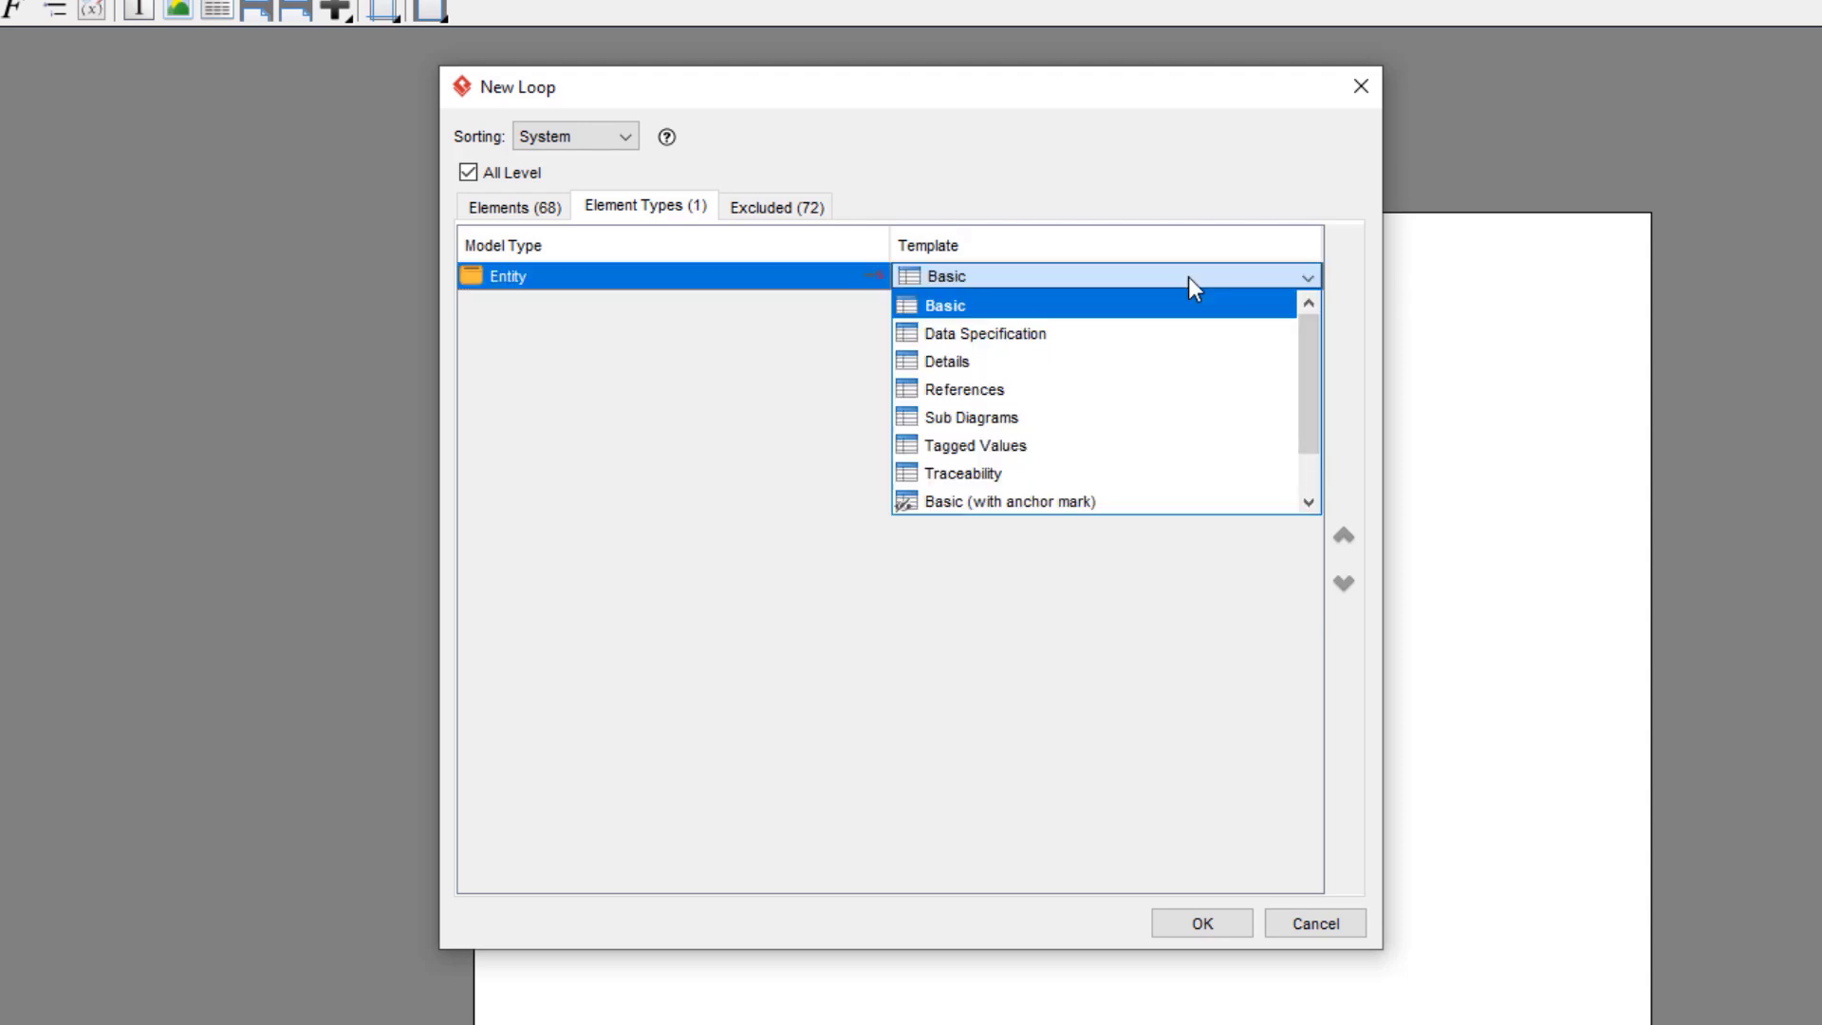
left_click(1048, 345)
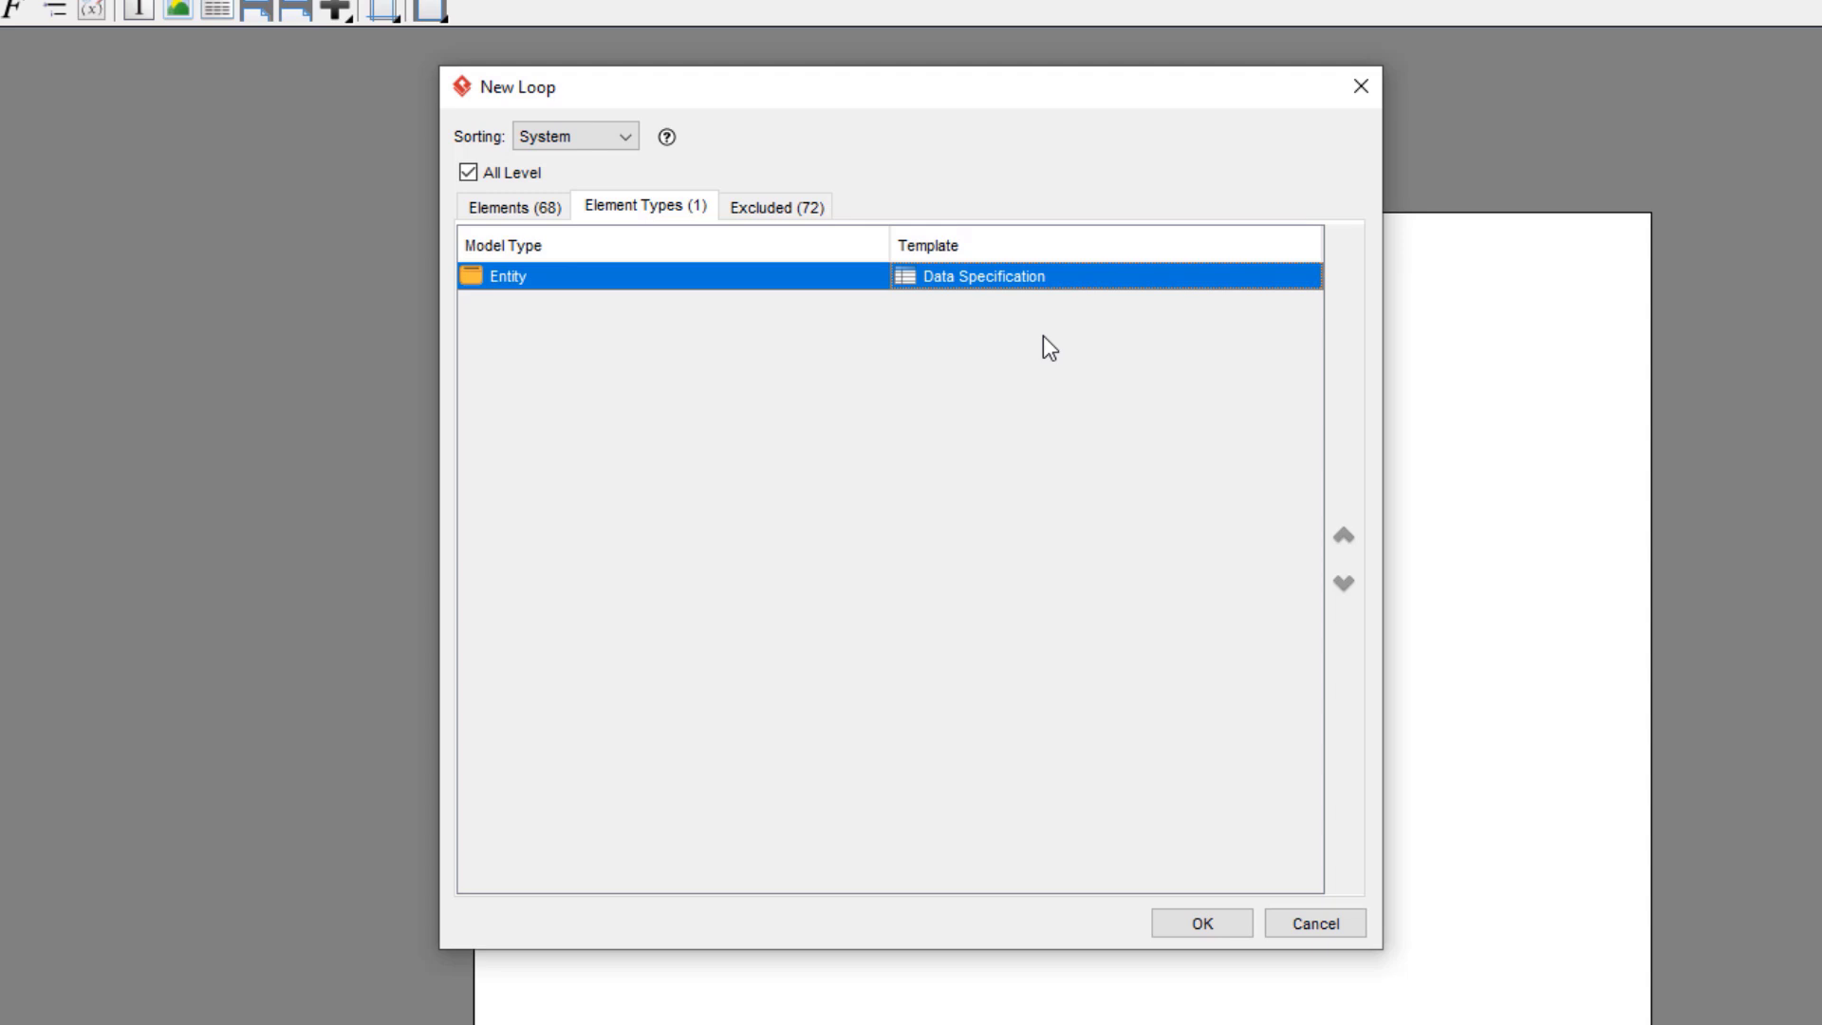
left_click(1233, 917)
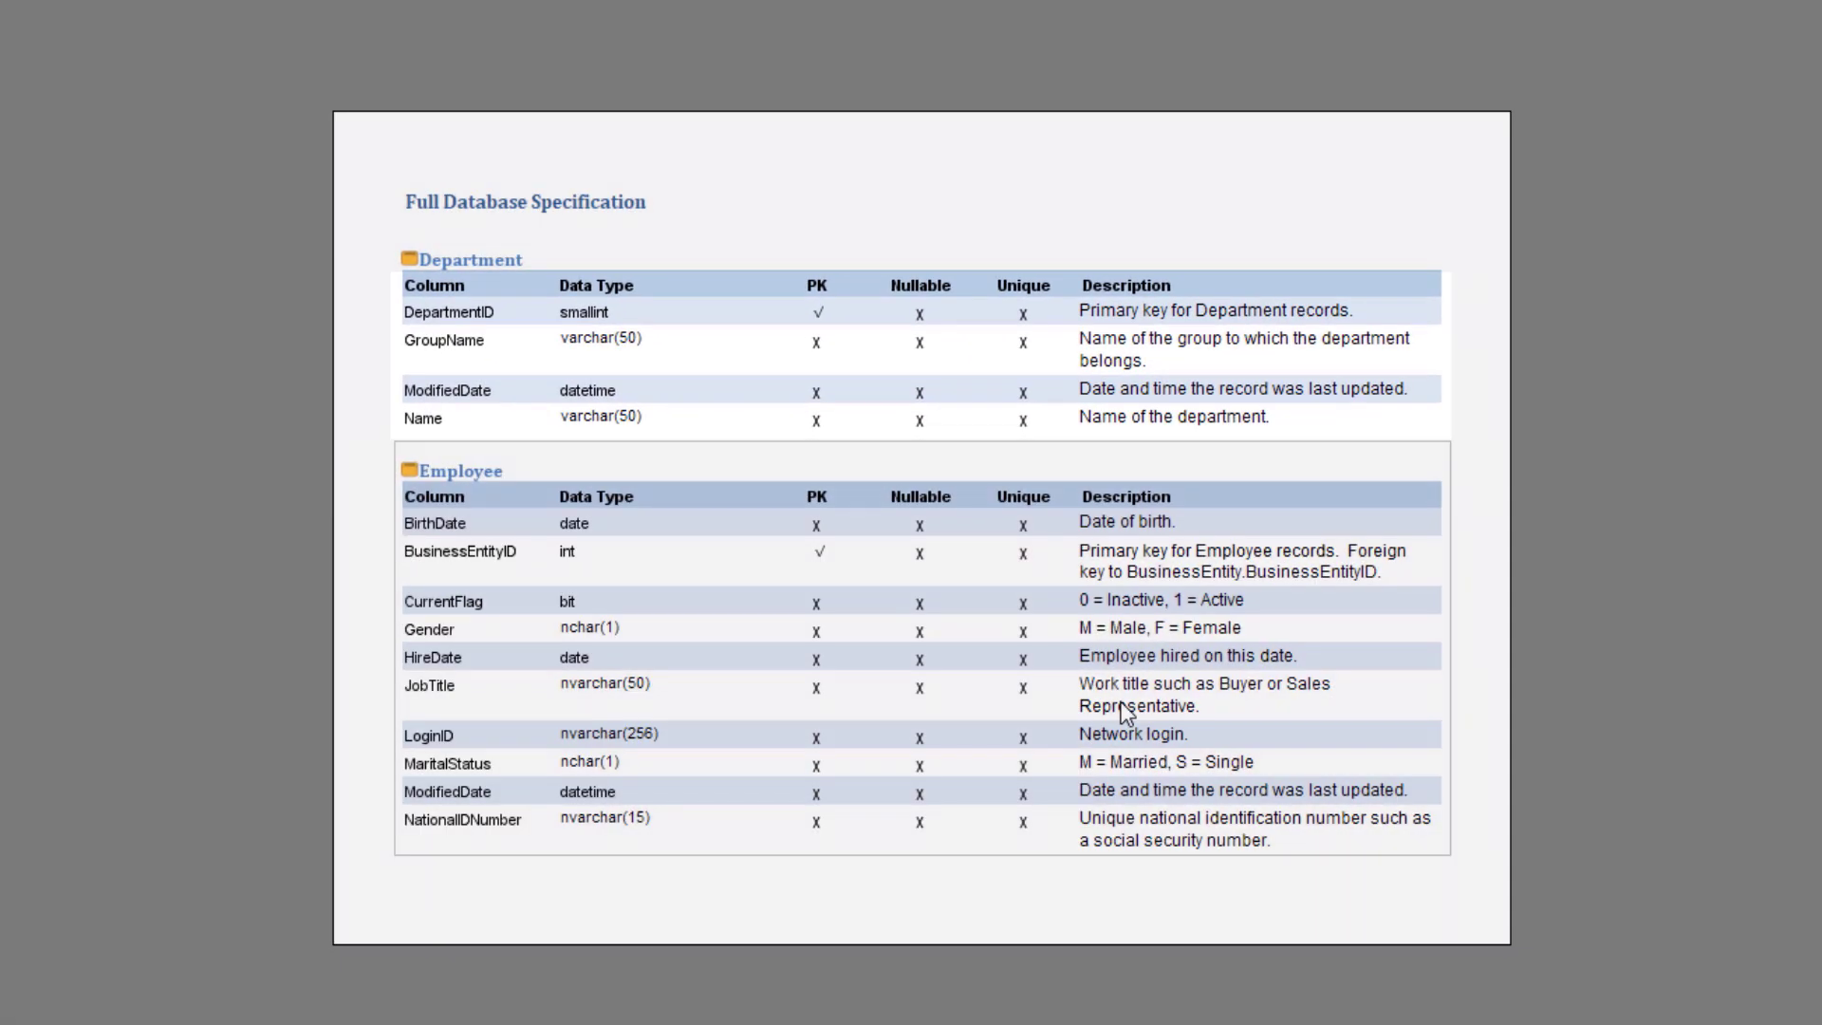
- Set up a PDF export of the document with the output path d:\database_specification.pdf
scroll(1120, 702, "down", 5)
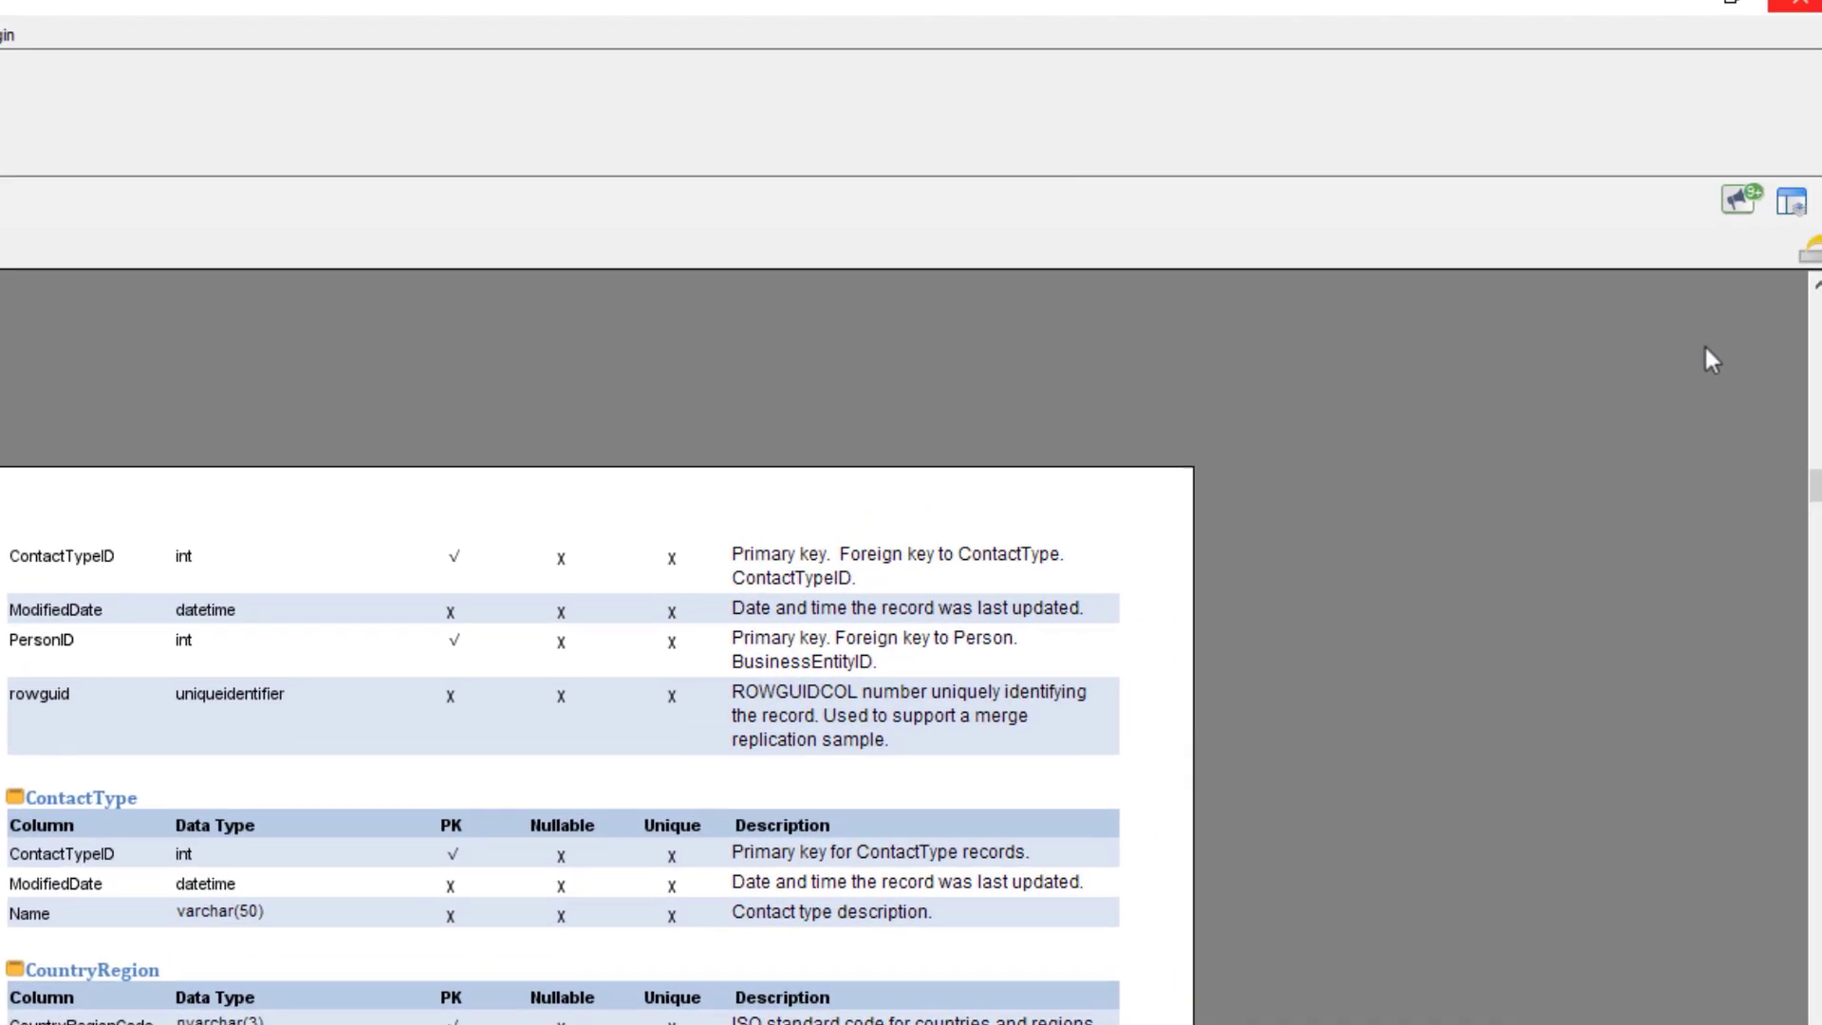
left_click(1800, 274)
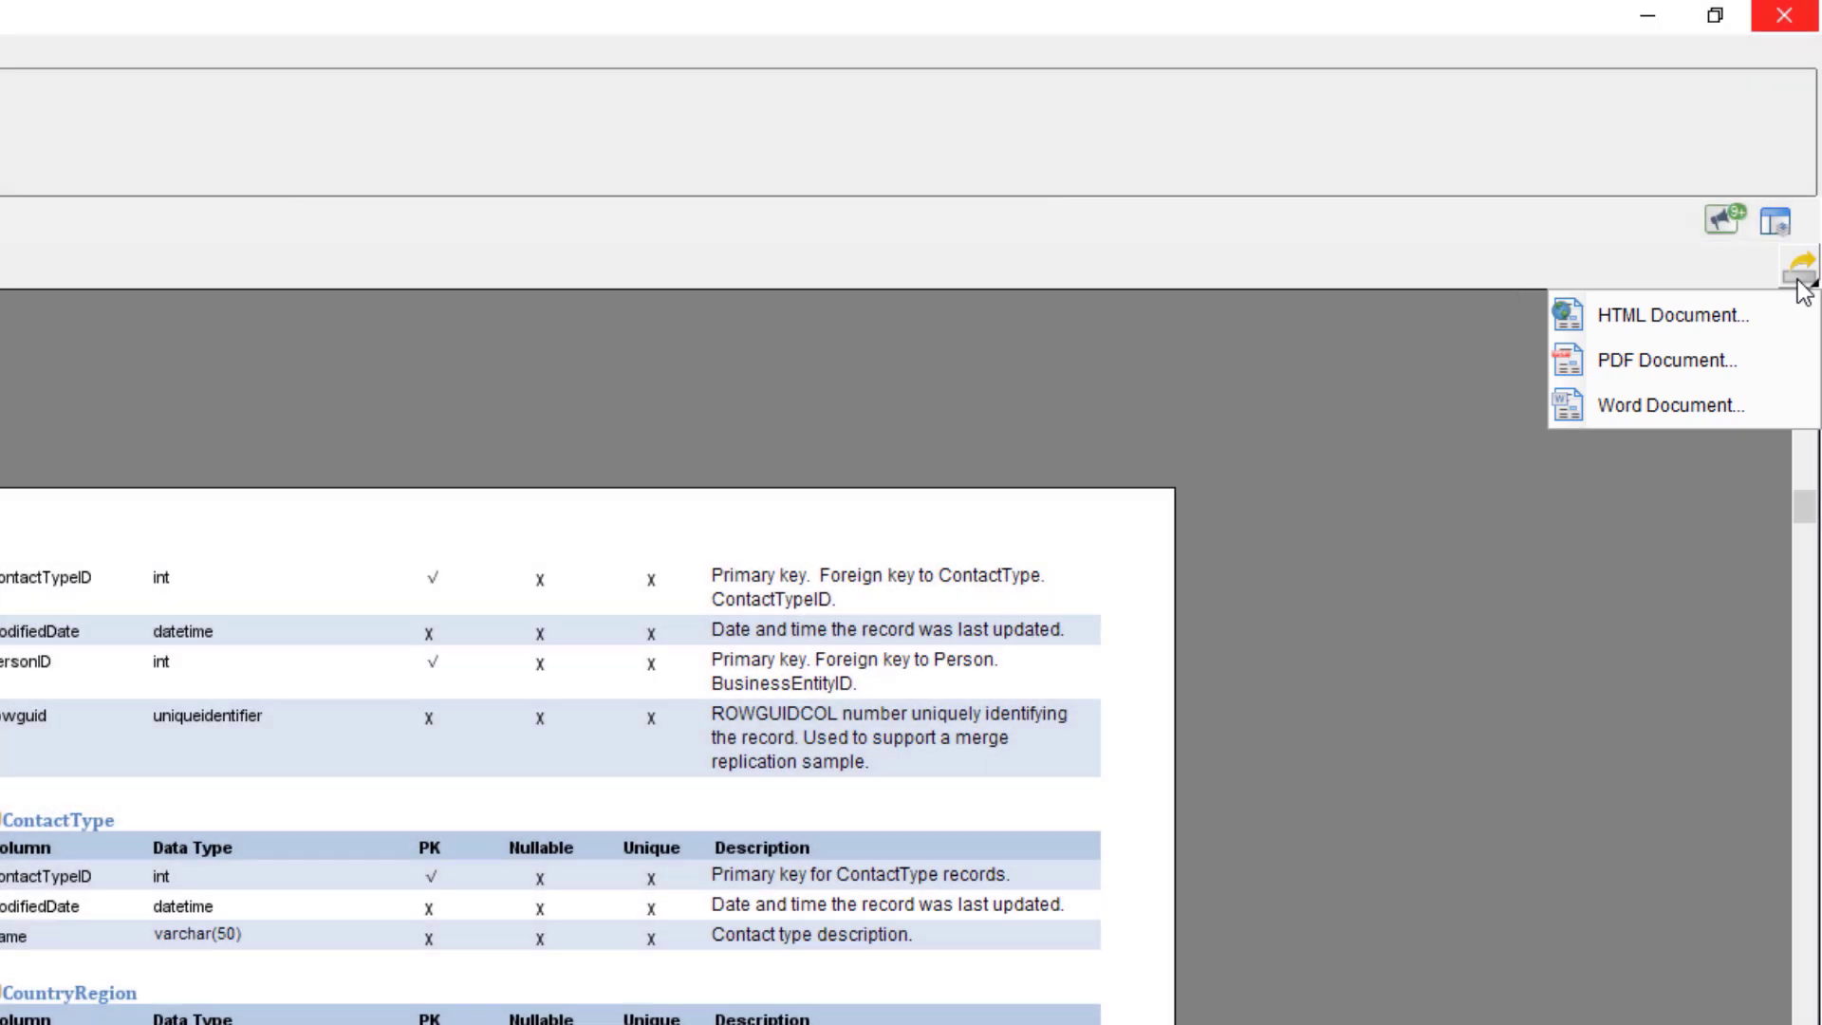
left_click(1755, 368)
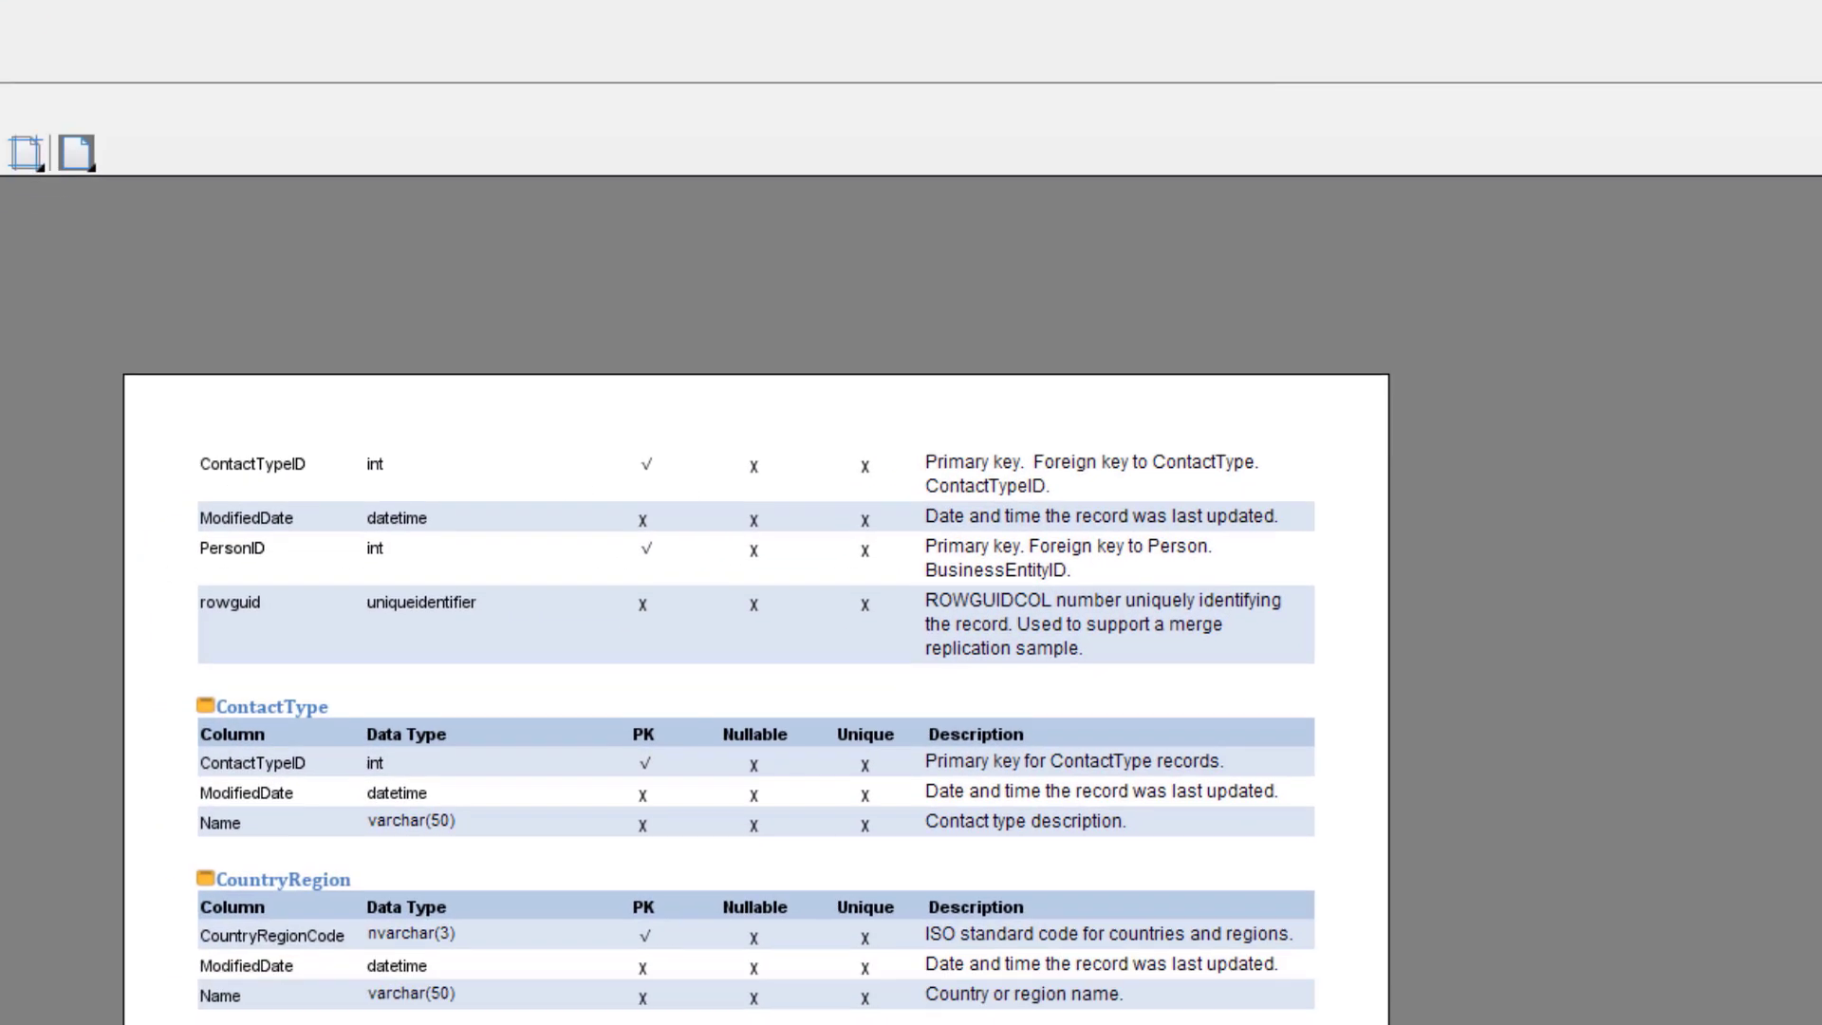
type("d:\\database_specification.pdf")
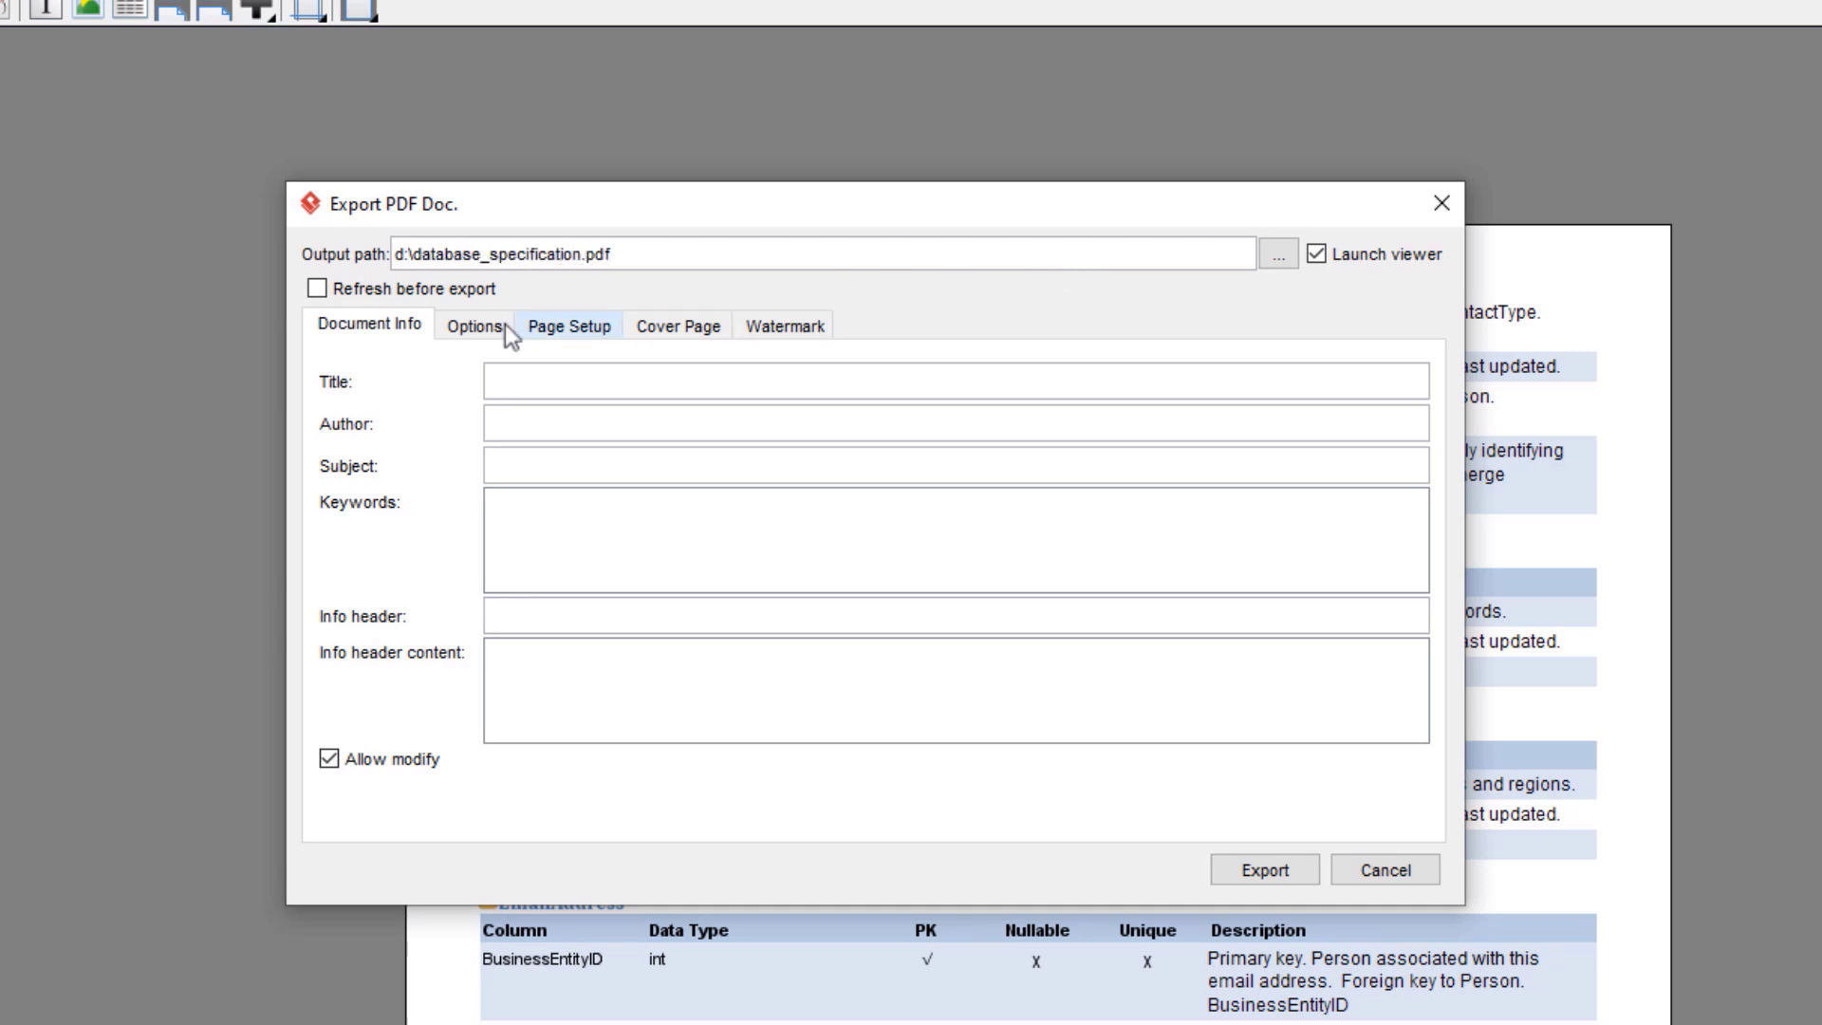
- Review the PDF export's options, page setup, cover page, watermark and document info settings
left_click(475, 327)
left_click(548, 339)
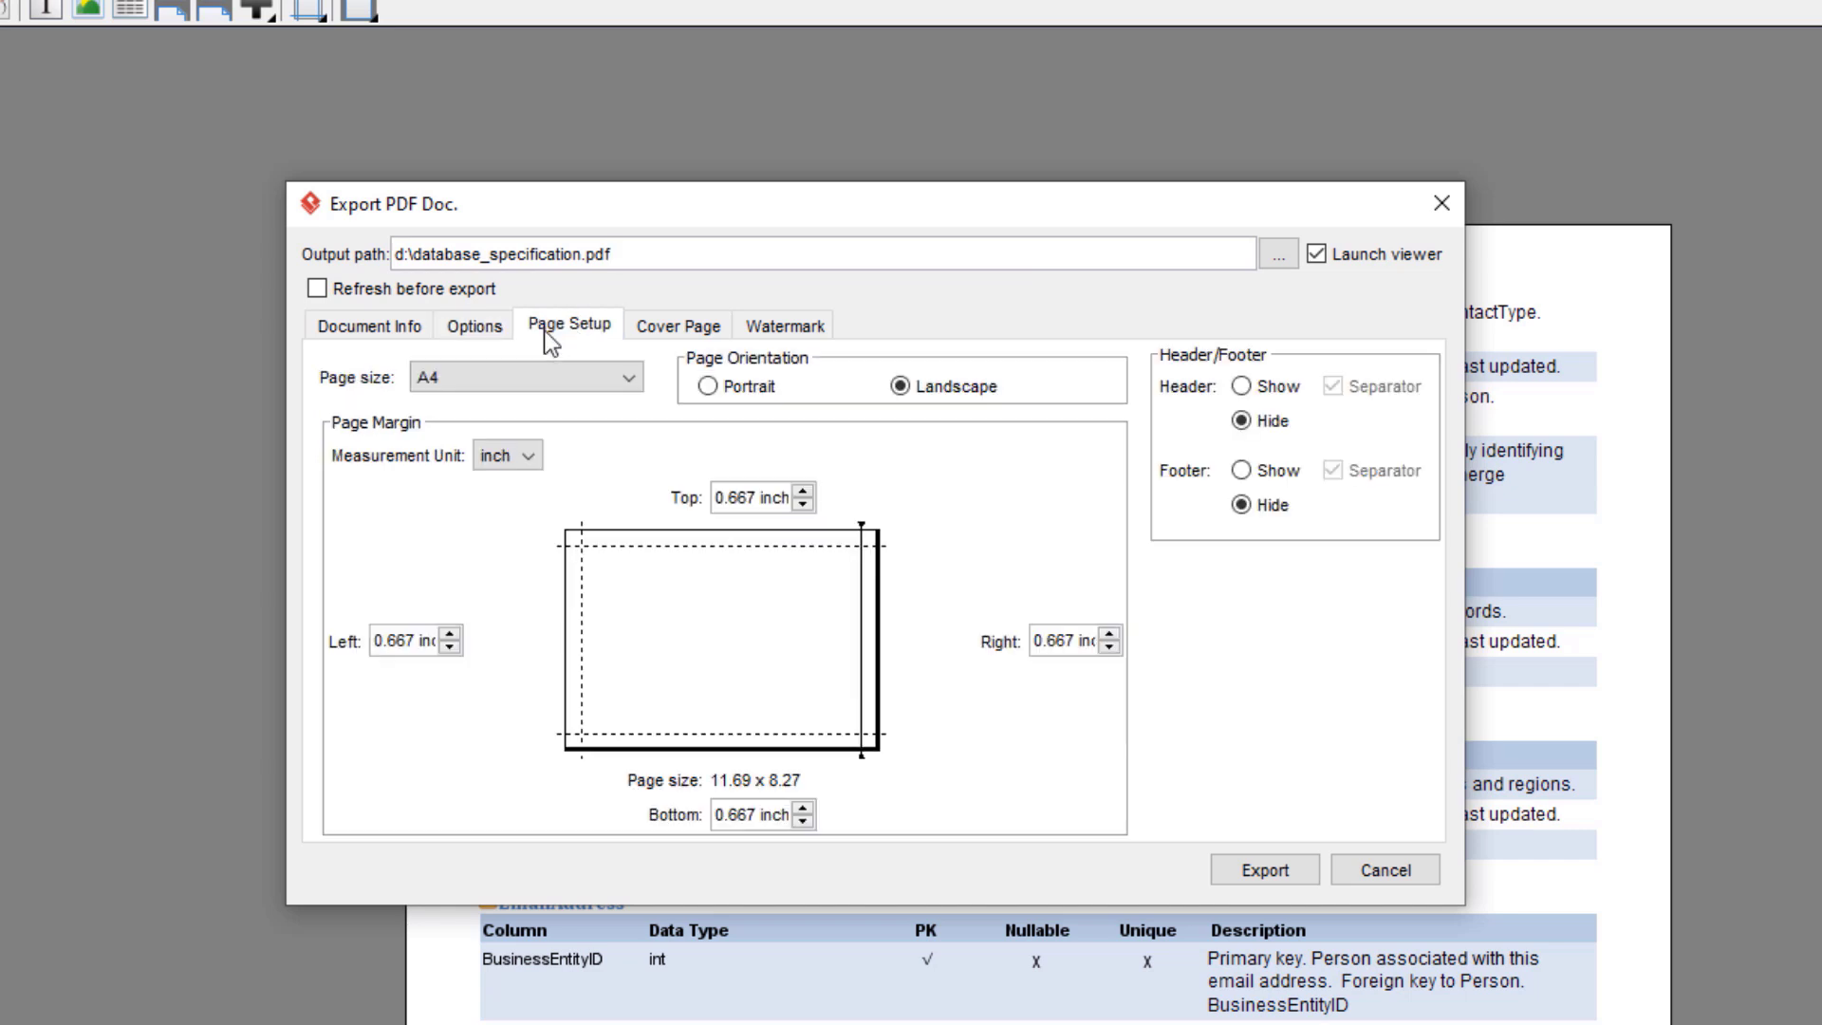
left_click(647, 332)
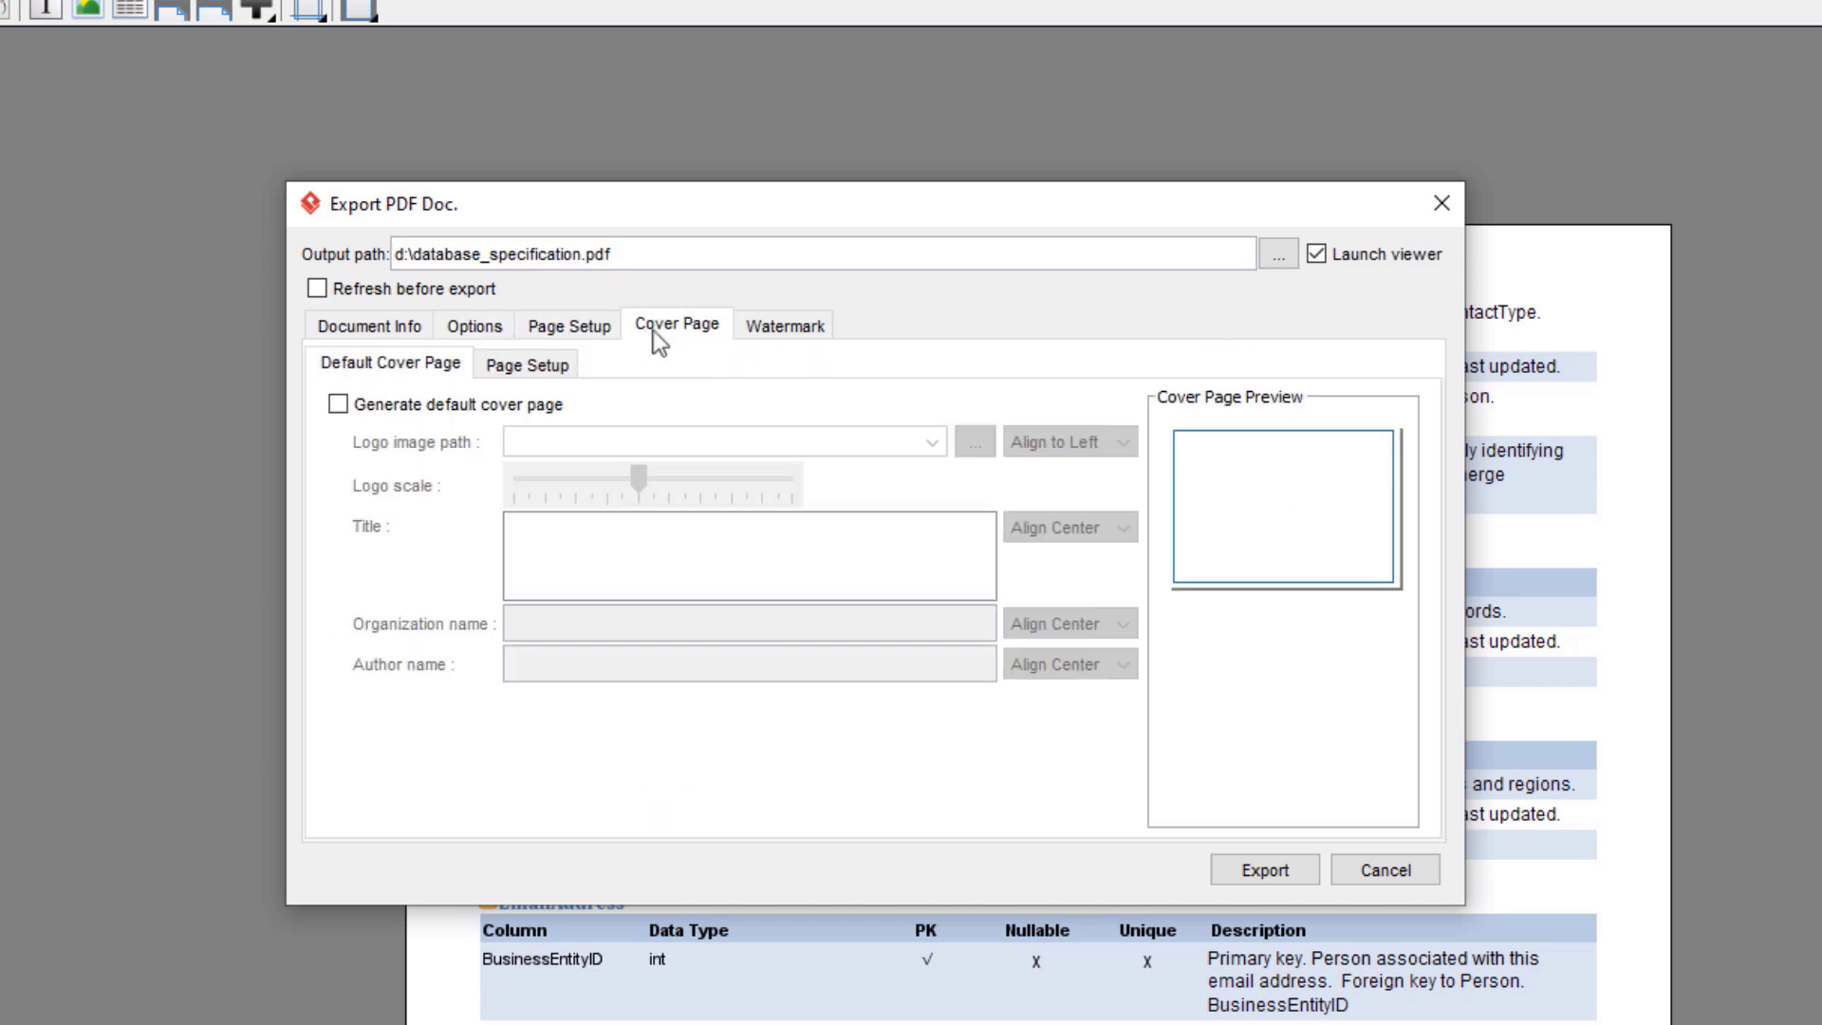
left_click(767, 325)
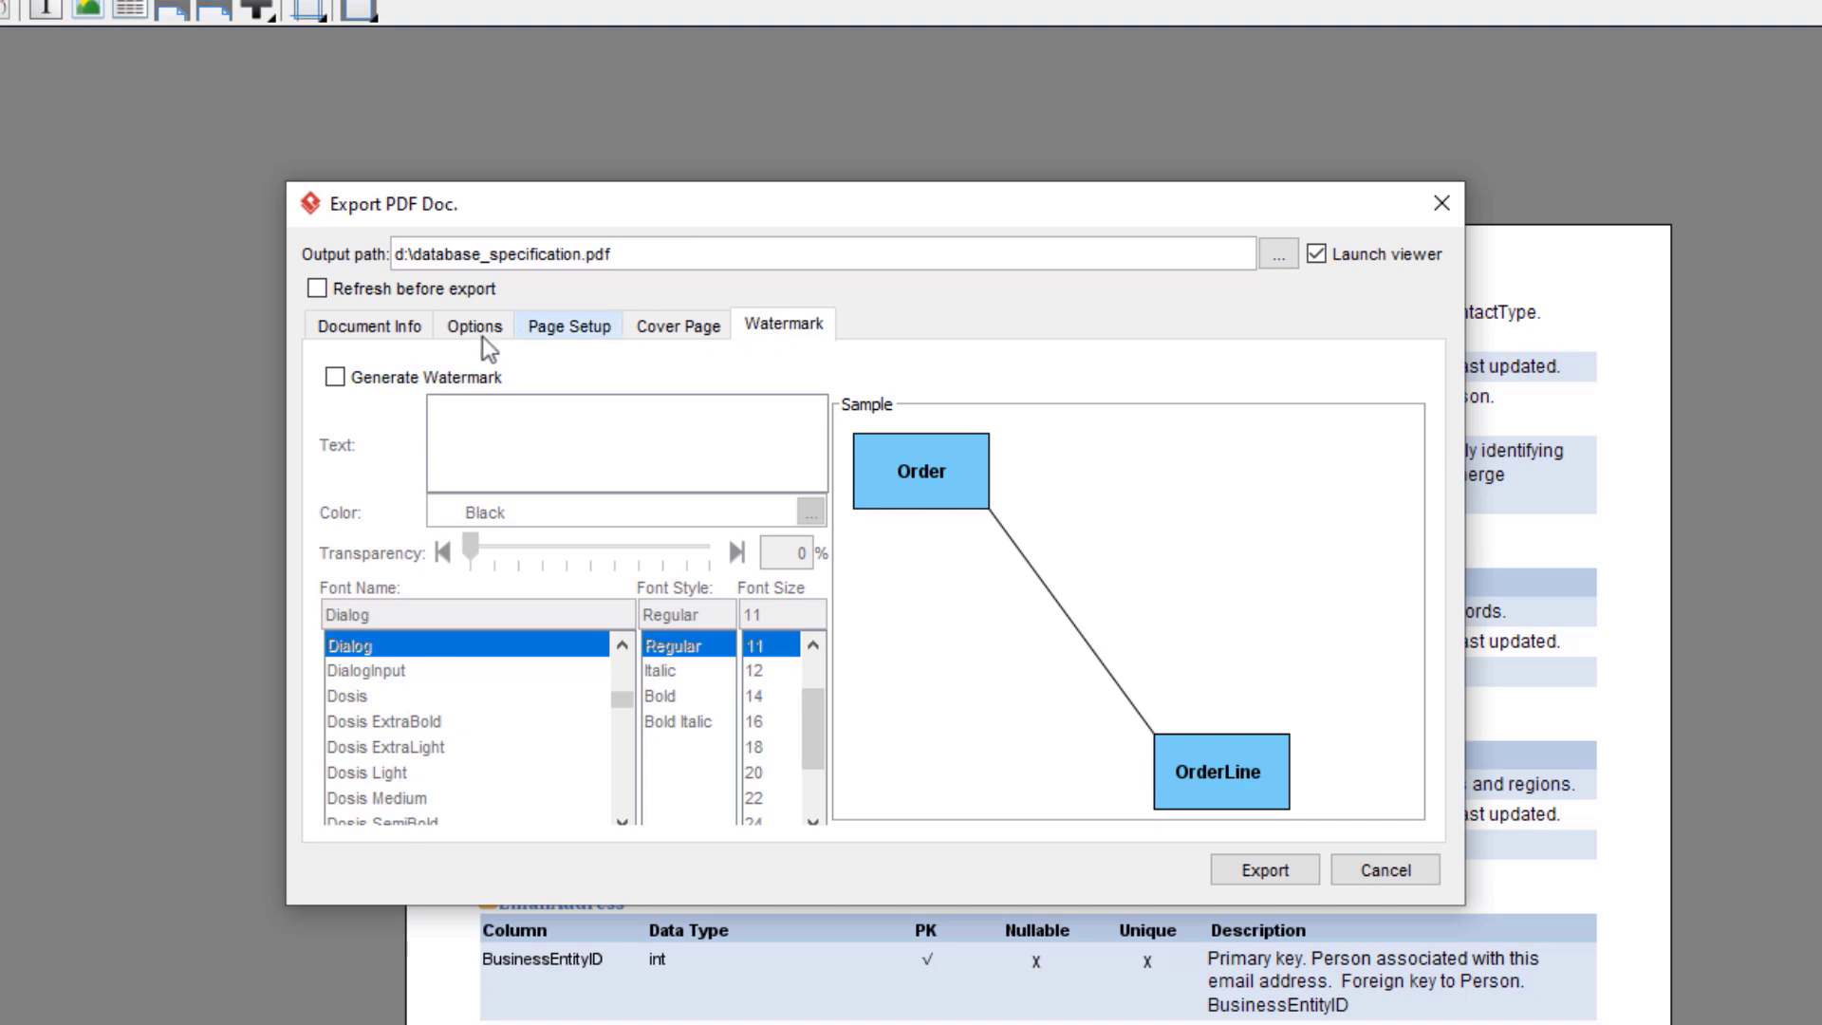
left_click(380, 332)
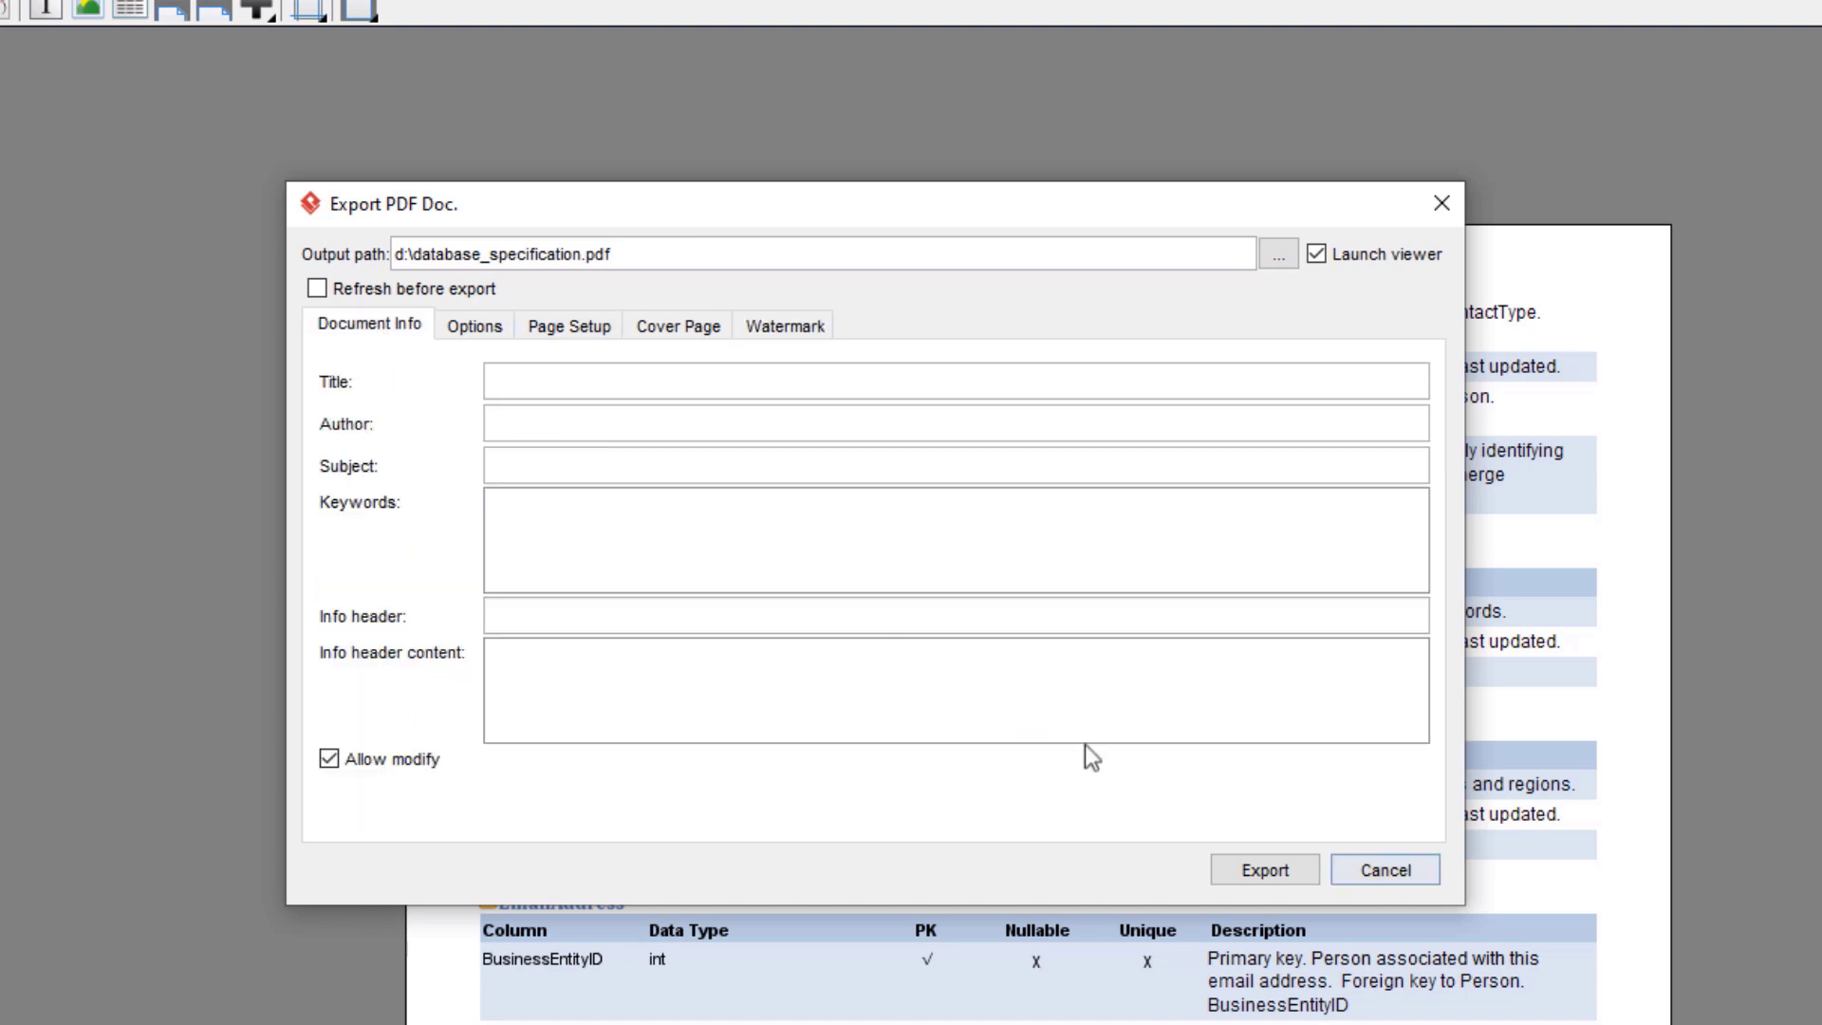
- Export the document to PDF and look through the pages of the generated specification
left_click(1292, 867)
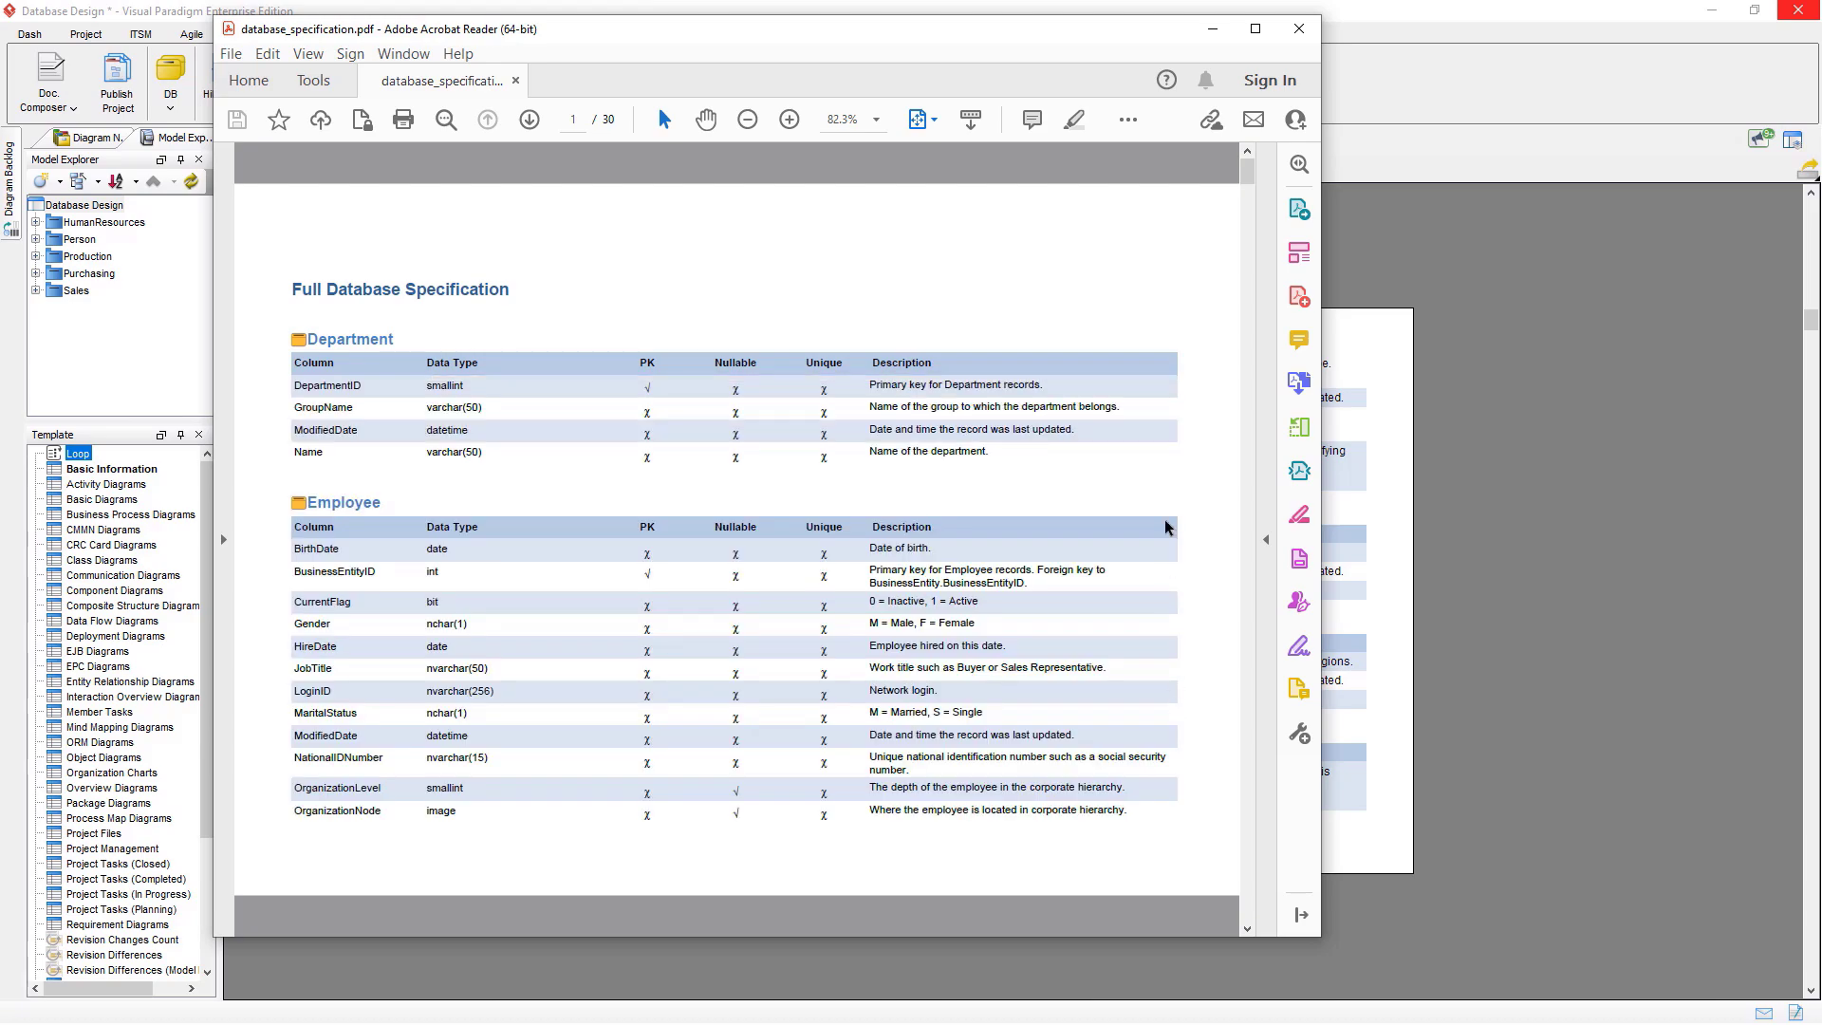
scroll(1165, 528, "down", 20)
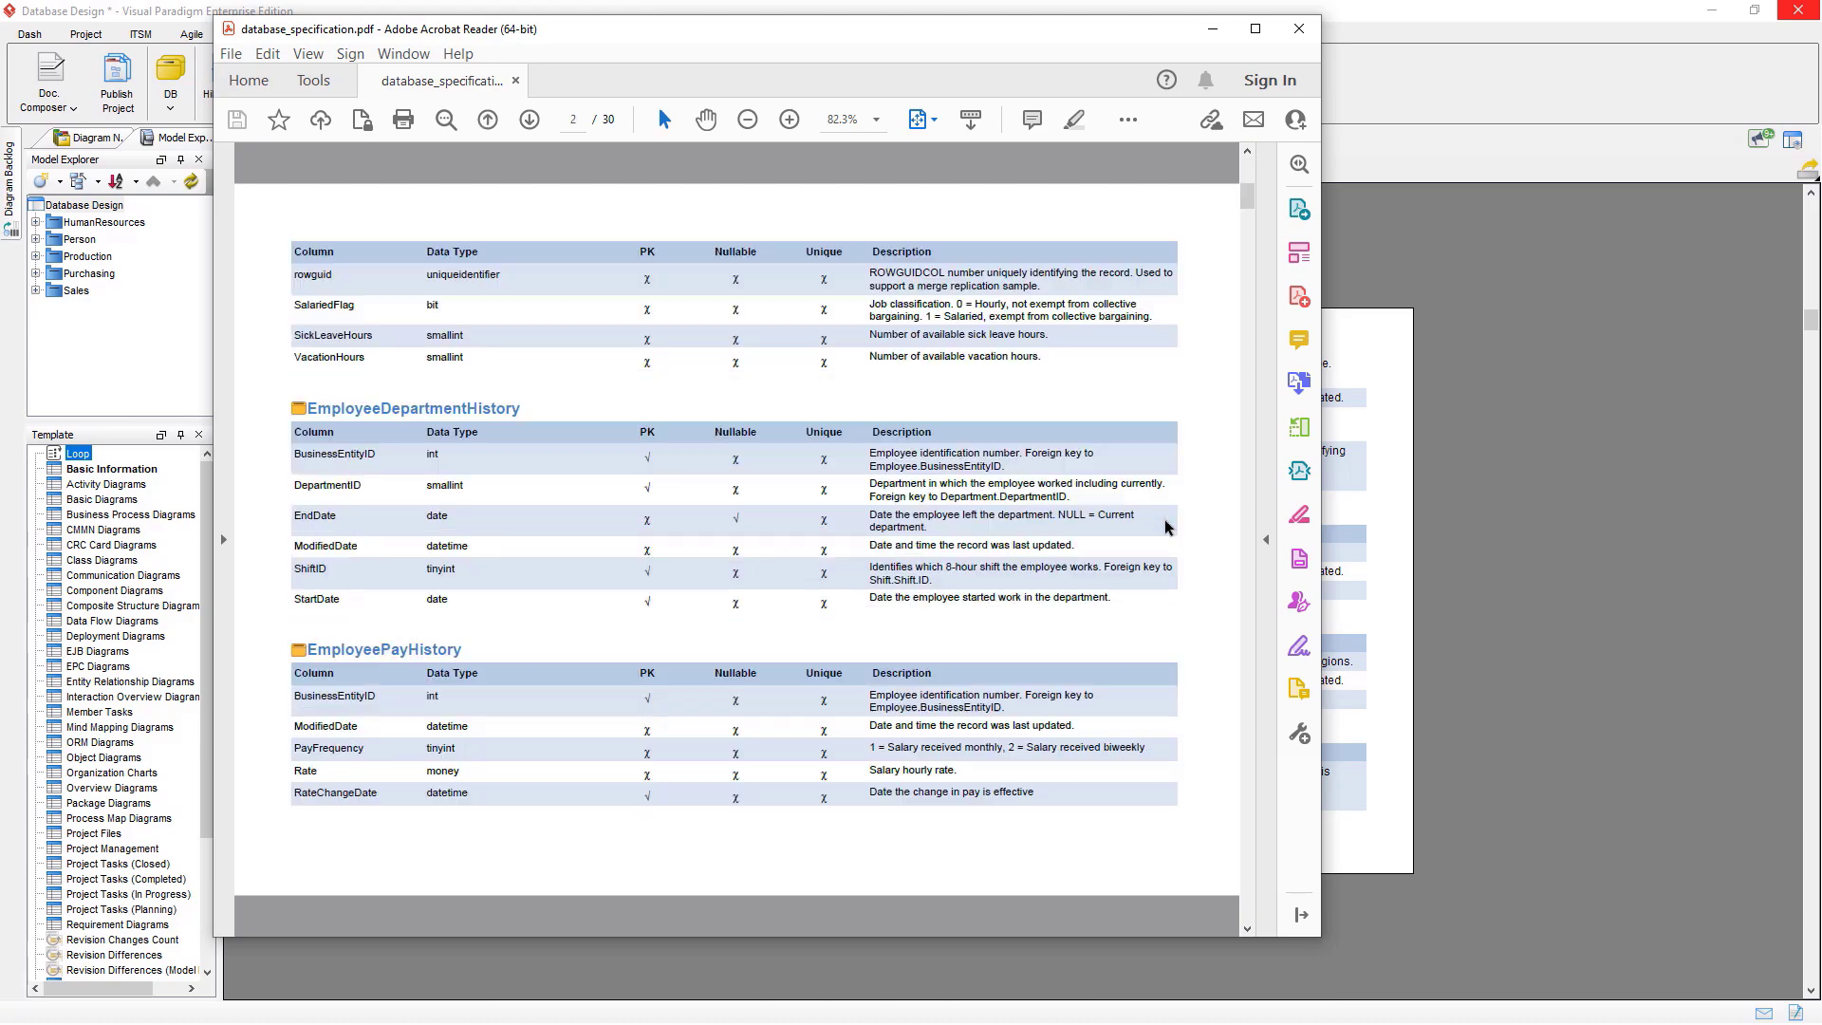
scroll(1165, 528, "down", 20)
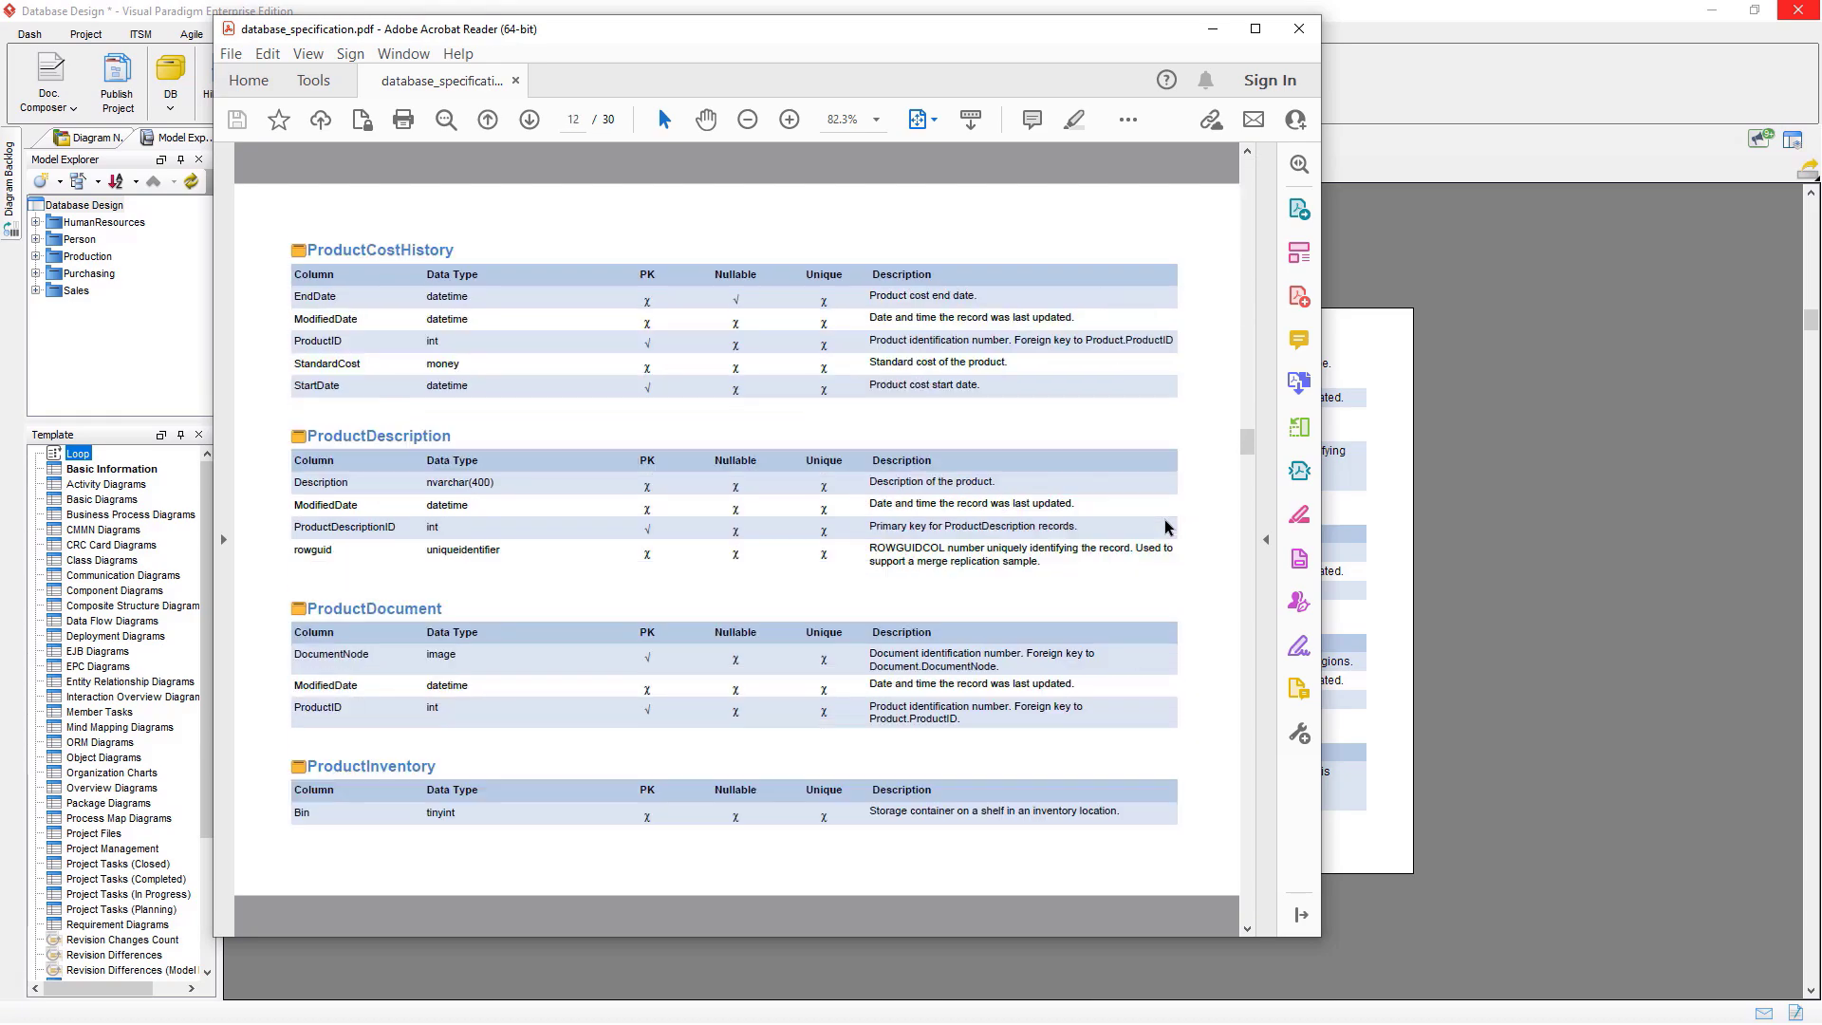